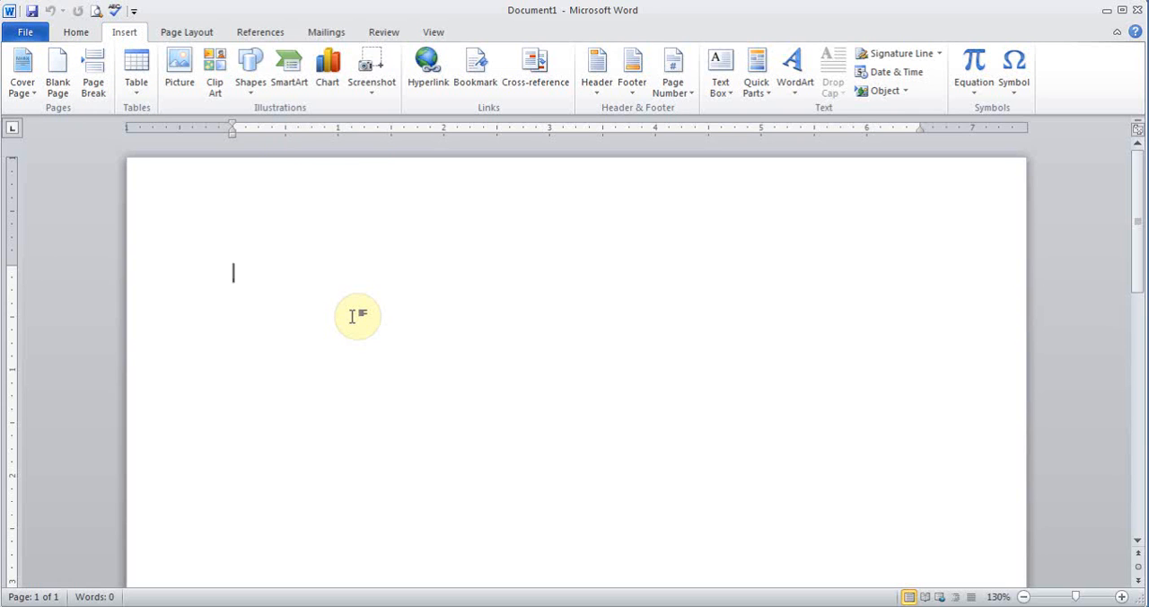
# - Generate sample body text of ten paragraphs with five sentences each using =rand(10,5)
pyautogui.write('=')
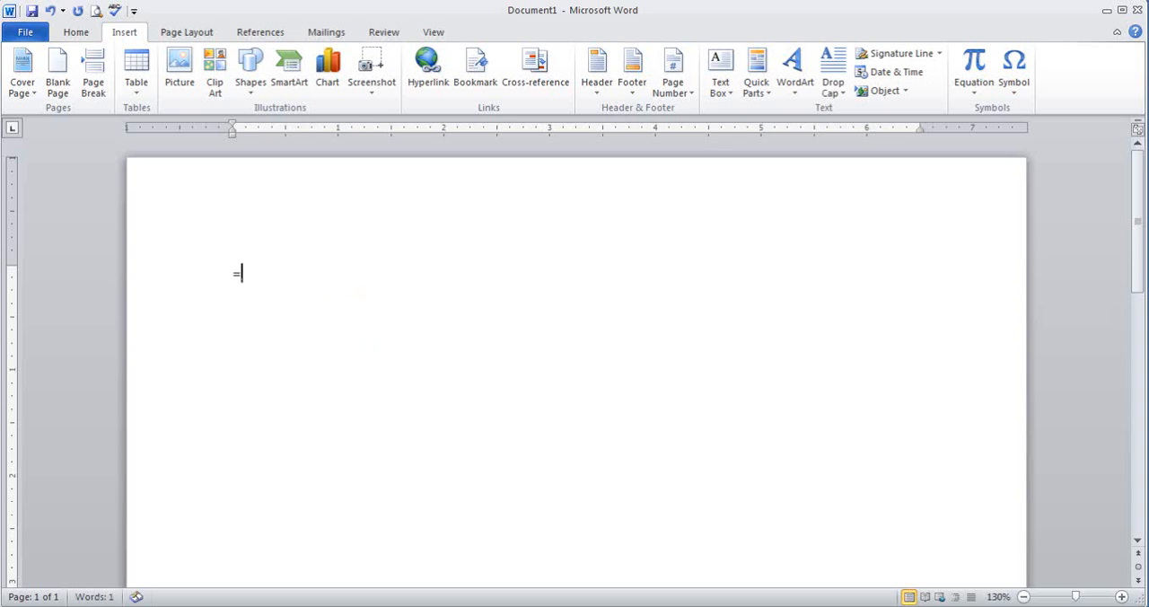
pyautogui.write('rand(10,')
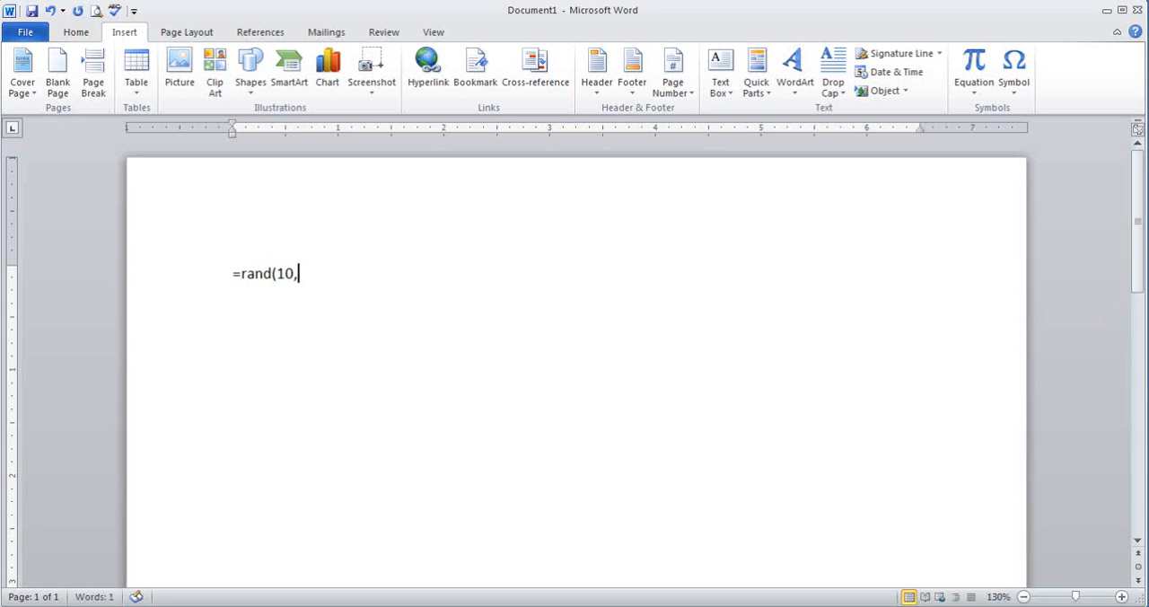
pyautogui.write('5)')
pyautogui.press('Return')
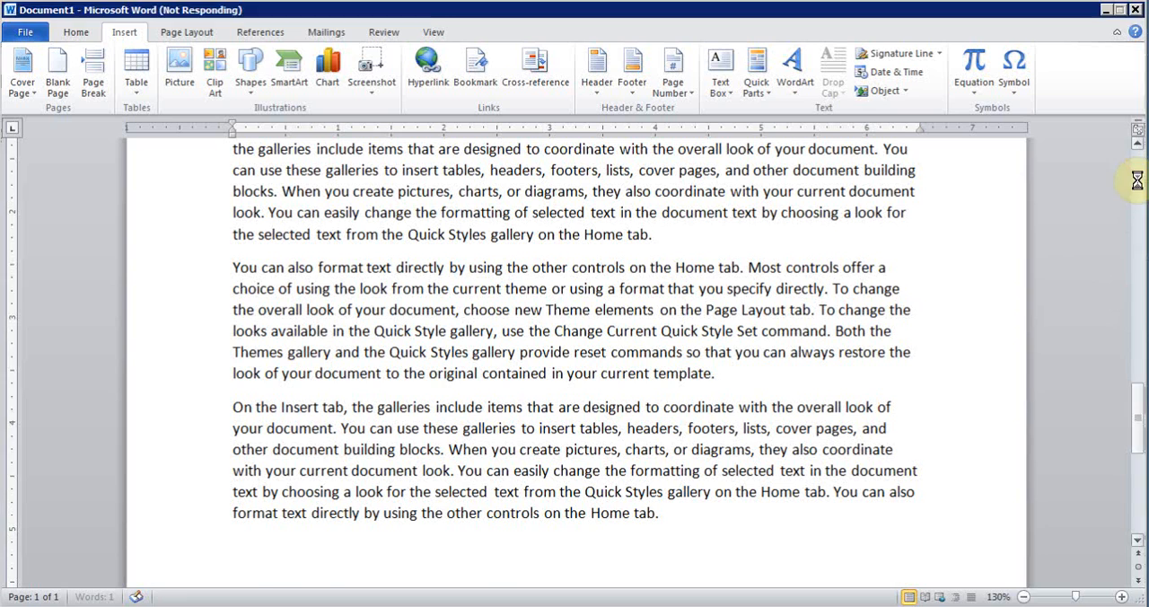
pyautogui.moveTo(1136, 335); pyautogui.dragTo(1133, 169)
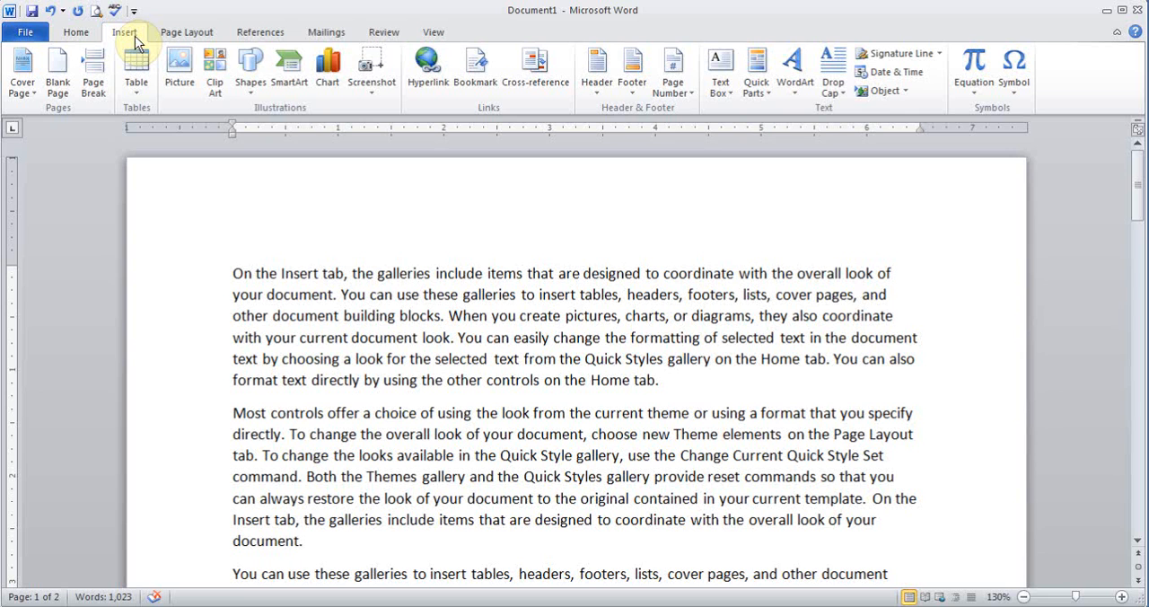
# - Save the document as "Hindi Word part 4" in the Hindi Word folder
pyautogui.click(33, 14)
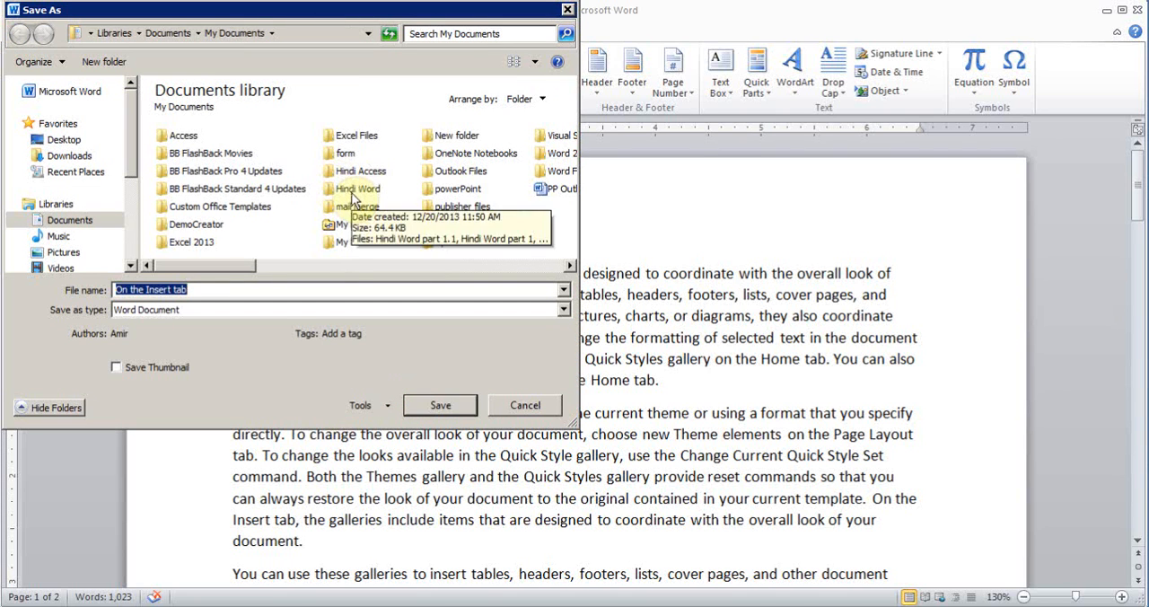
pyautogui.doubleClick(353, 198)
pyautogui.click(220, 190)
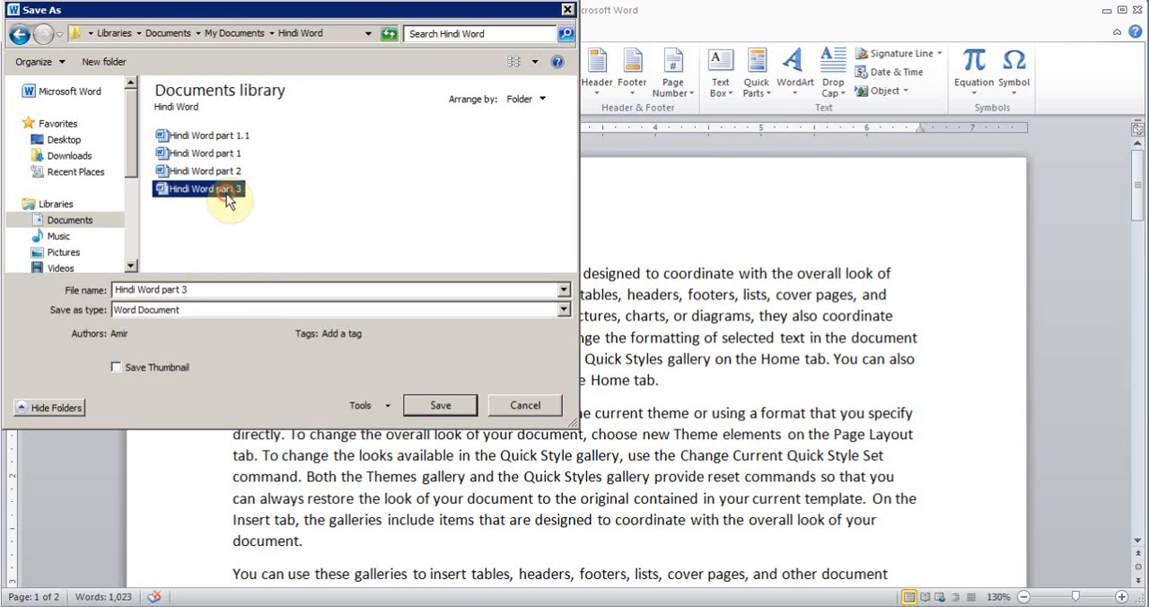
pyautogui.click(195, 290)
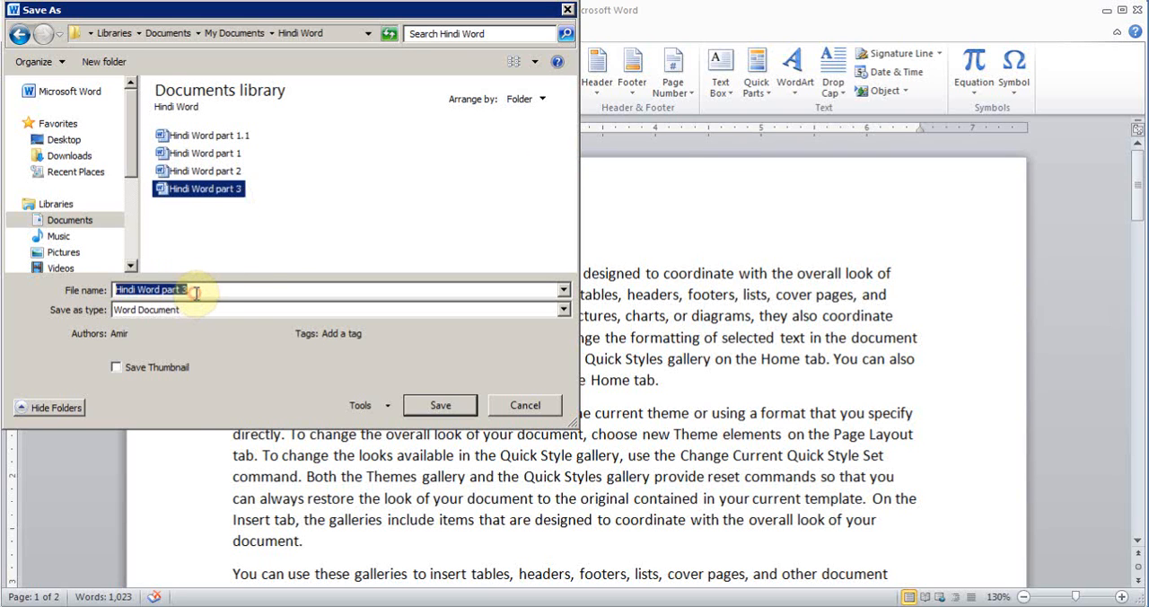
pyautogui.click(195, 290)
pyautogui.press('BackSpace')
pyautogui.write('4')
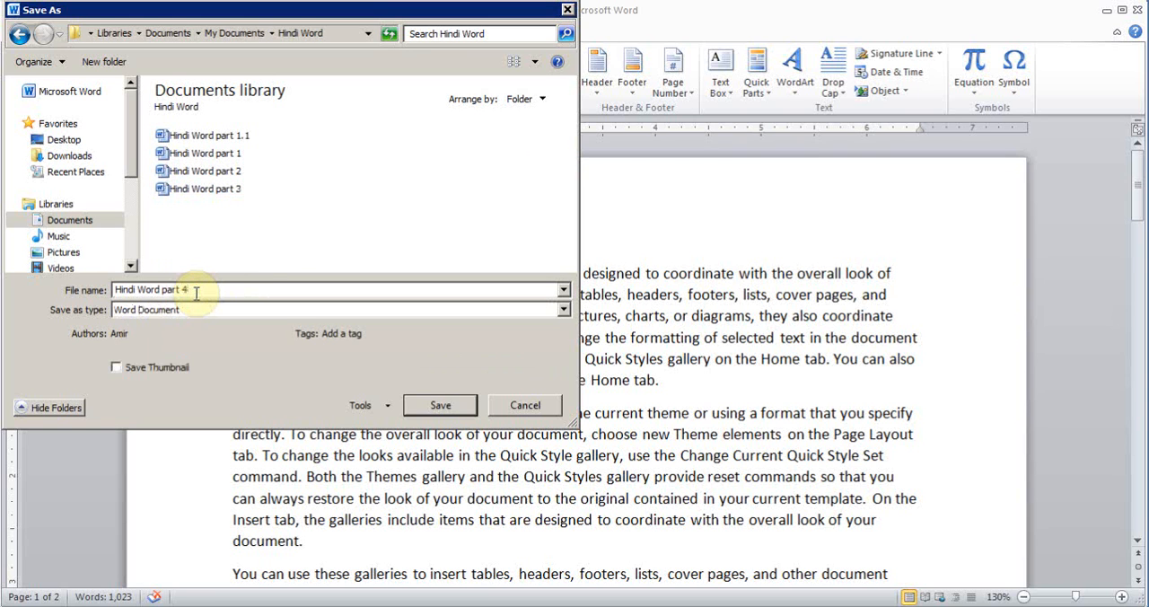
pyautogui.click(440, 407)
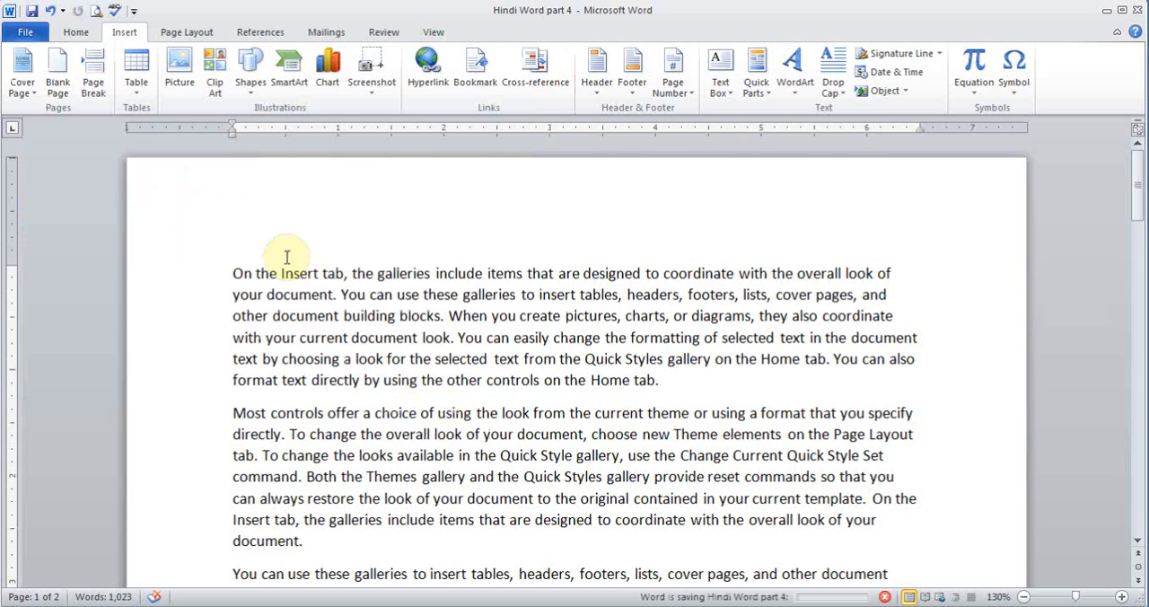
# - Insert the built-in Austere cover page and set its year field to 2013
pyautogui.click(230, 278)
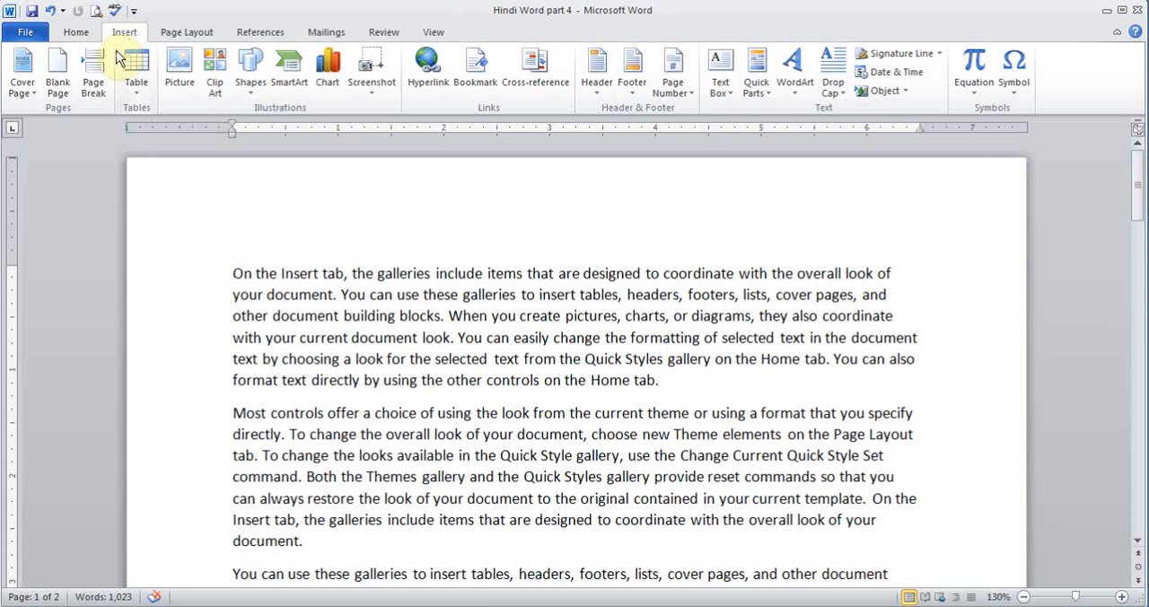
pyautogui.click(31, 87)
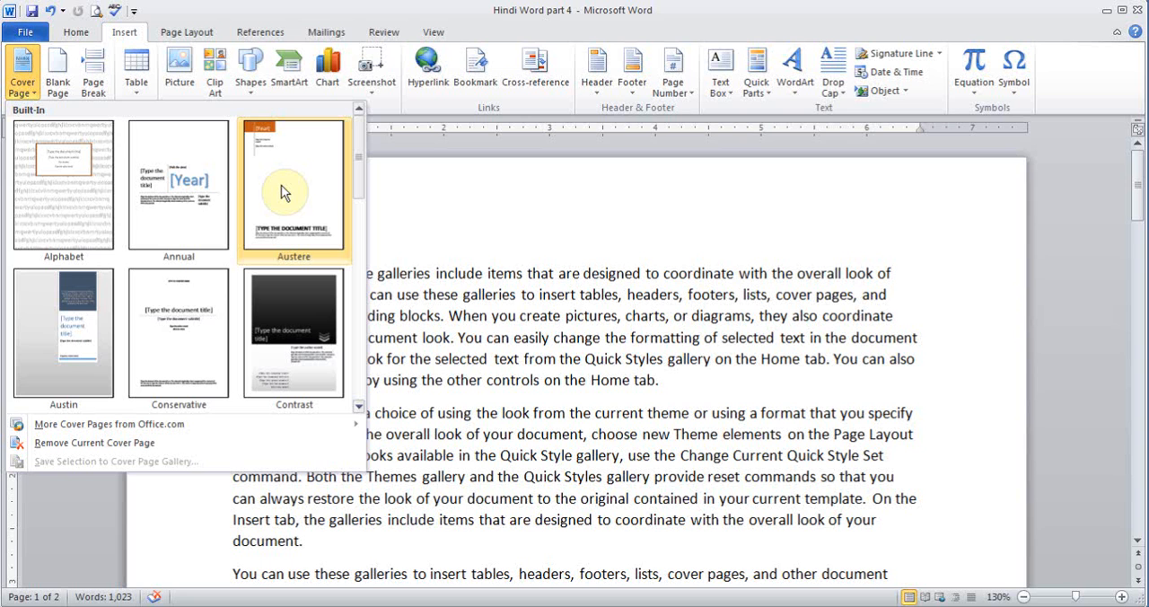
pyautogui.click(284, 193)
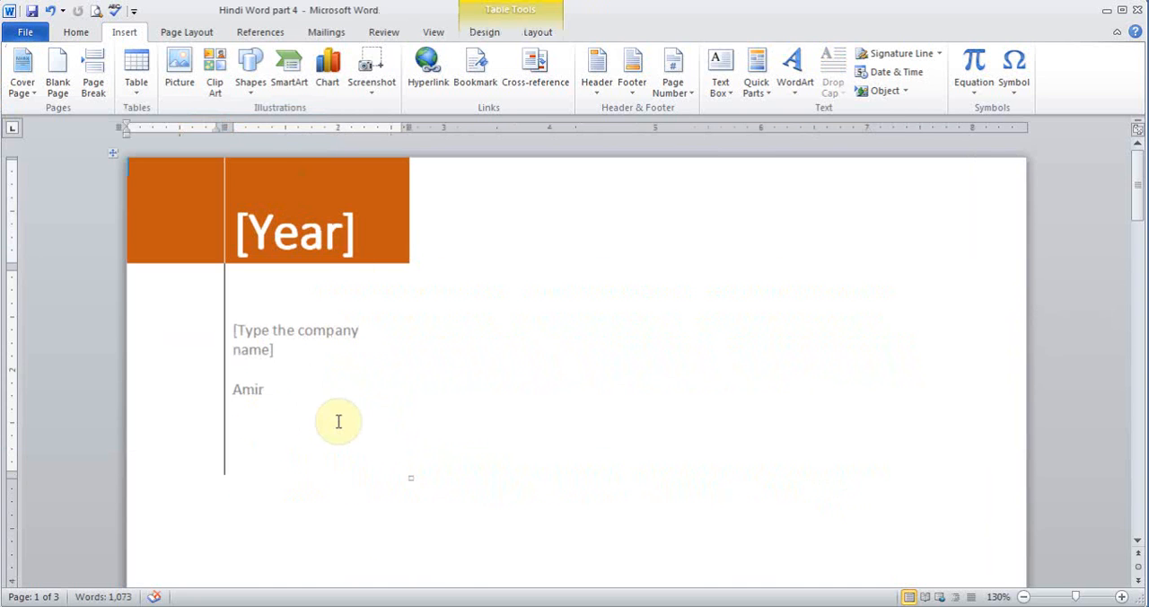
pyautogui.click(305, 231)
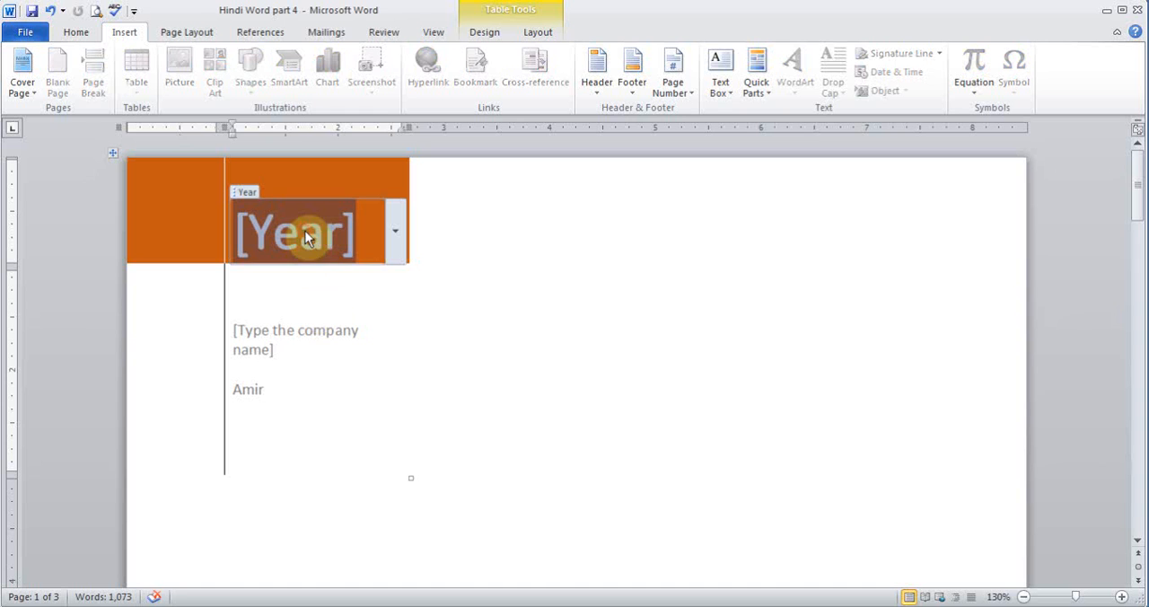
pyautogui.click(397, 242)
pyautogui.click(370, 333)
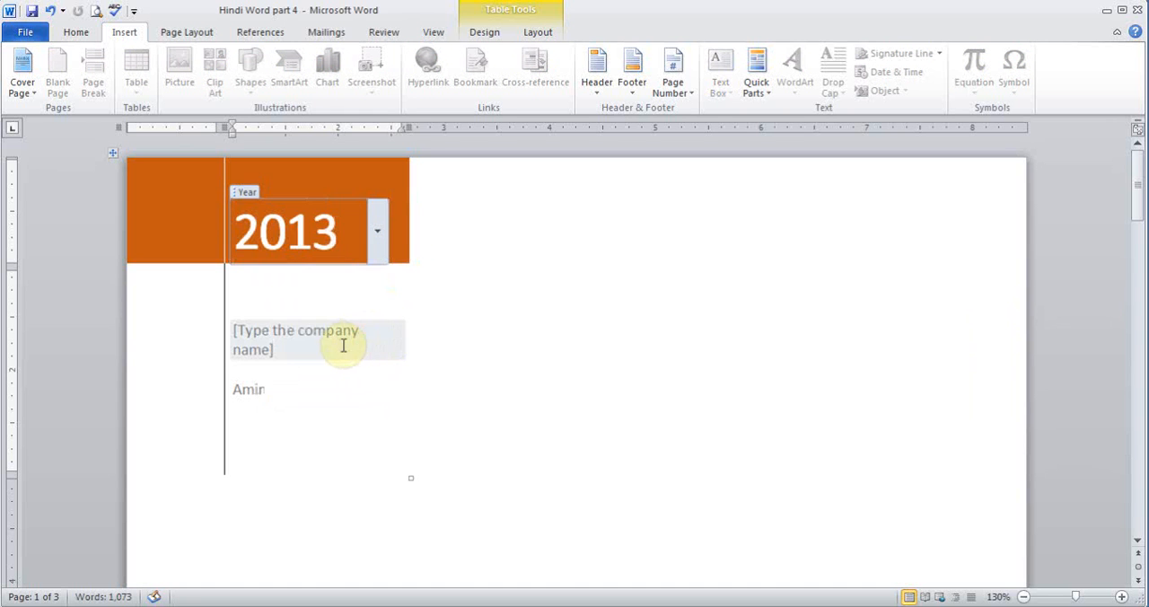
pyautogui.click(330, 345)
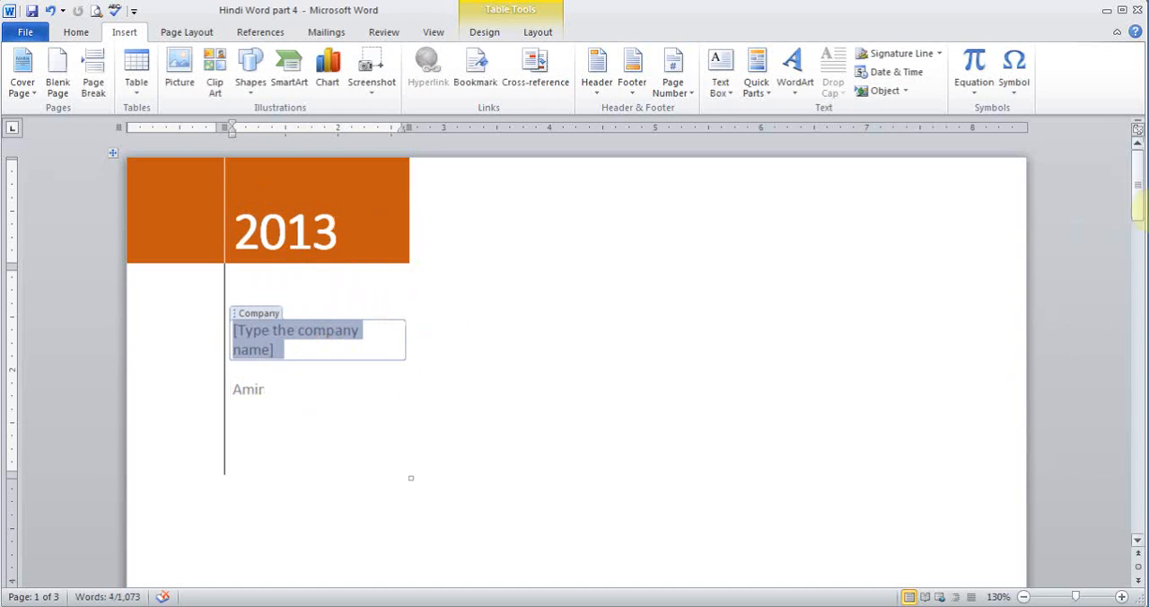
pyautogui.moveTo(1136, 180); pyautogui.dragTo(1135, 278)
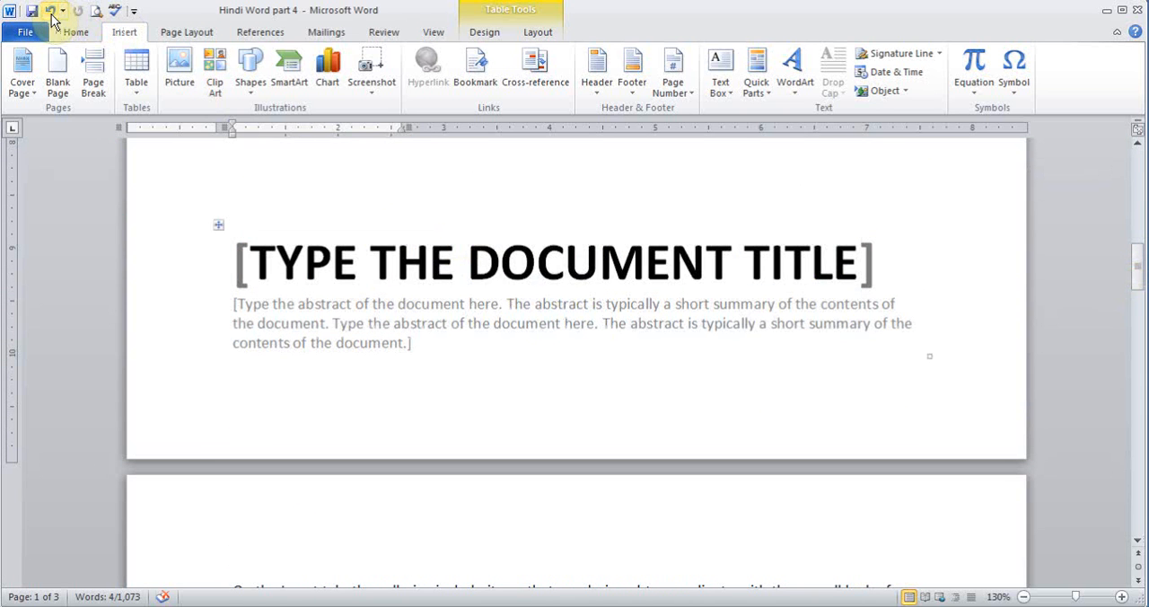
# - Remove the current cover page from the document
pyautogui.click(22, 84)
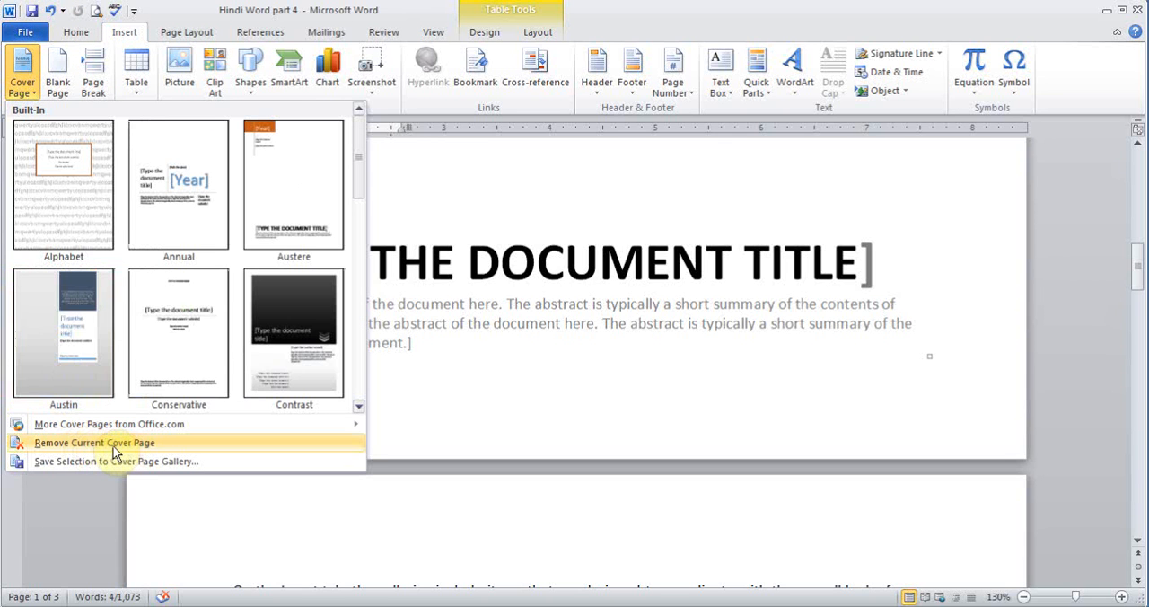
pyautogui.click(113, 442)
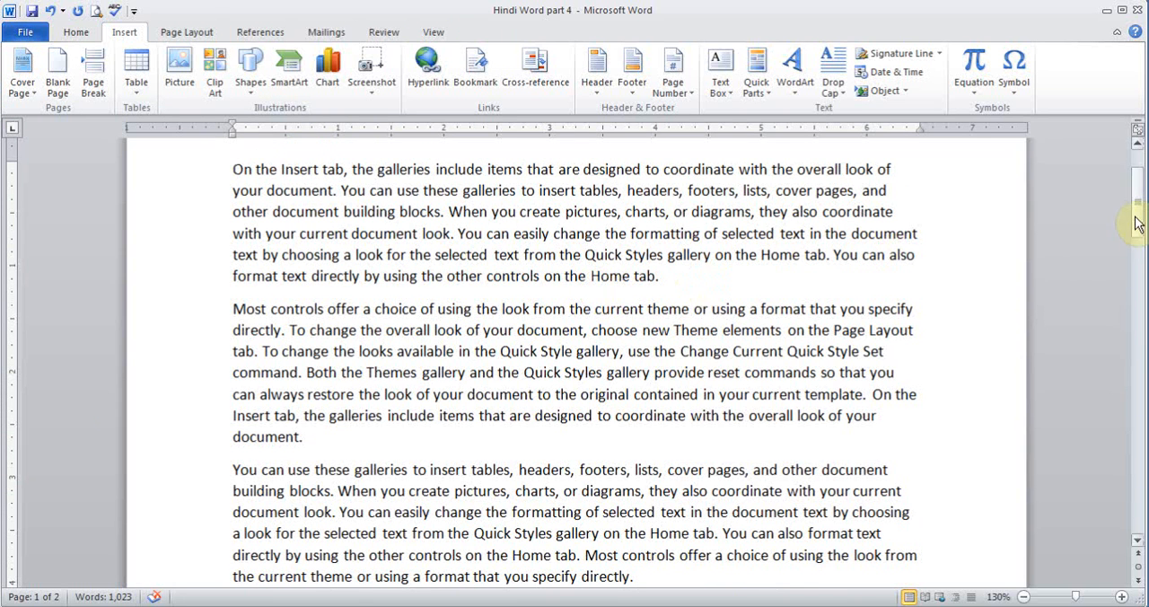
pyautogui.moveTo(1135, 218); pyautogui.dragTo(1136, 198)
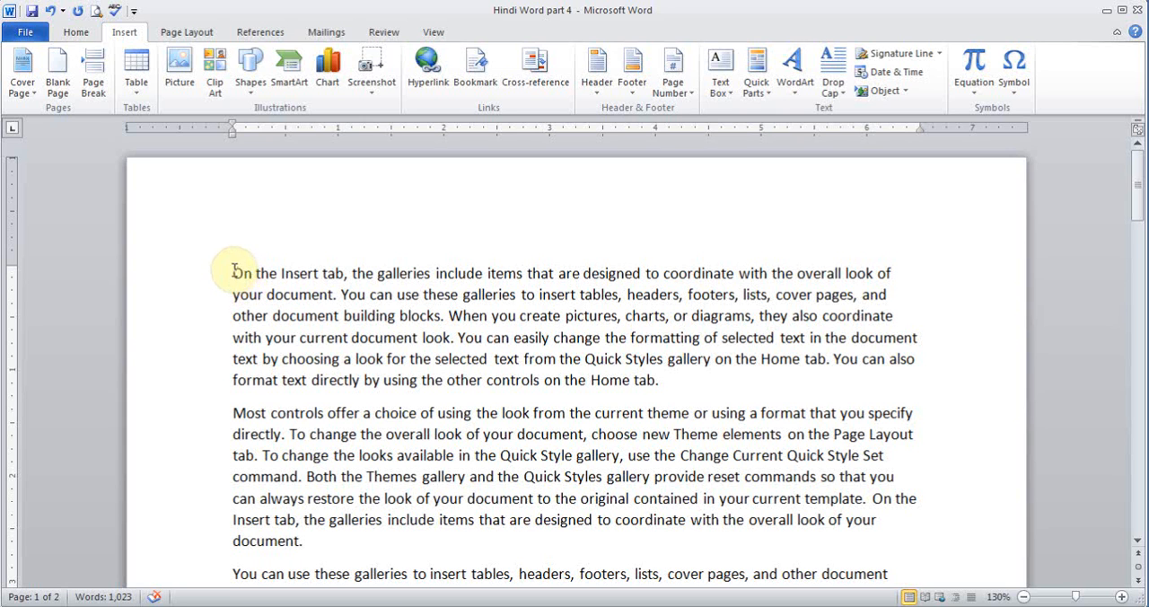
# - Insert a blank page before the first paragraph, look through the result and undo the insertion
pyautogui.click(55, 88)
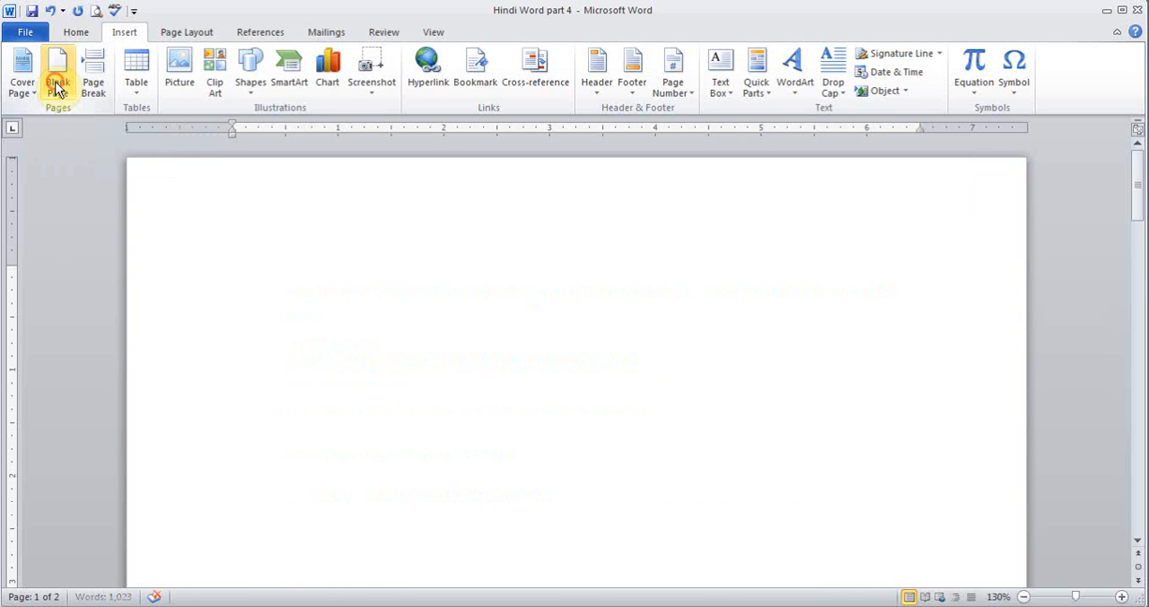
pyautogui.click(476, 220)
pyautogui.click(1140, 205)
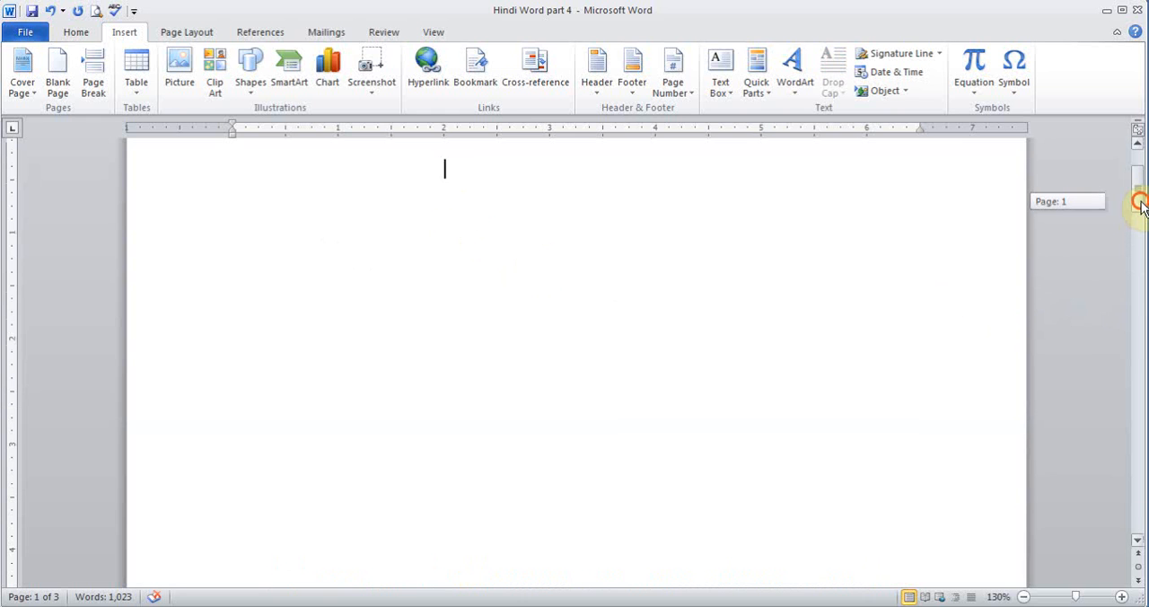
pyautogui.moveTo(1139, 205); pyautogui.dragTo(1139, 296)
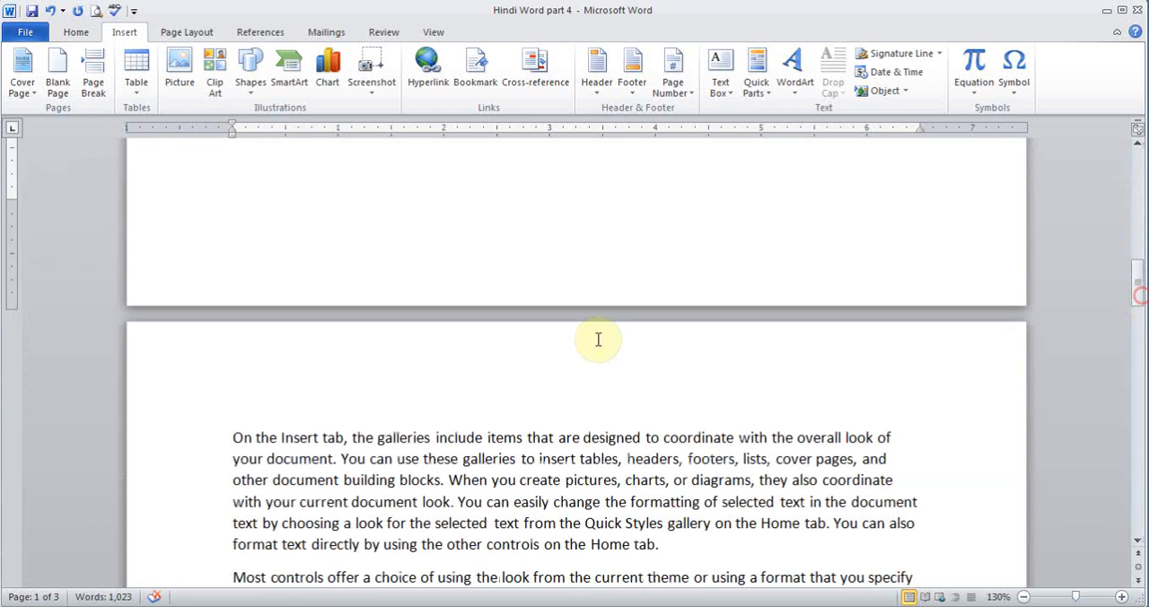
pyautogui.click(49, 12)
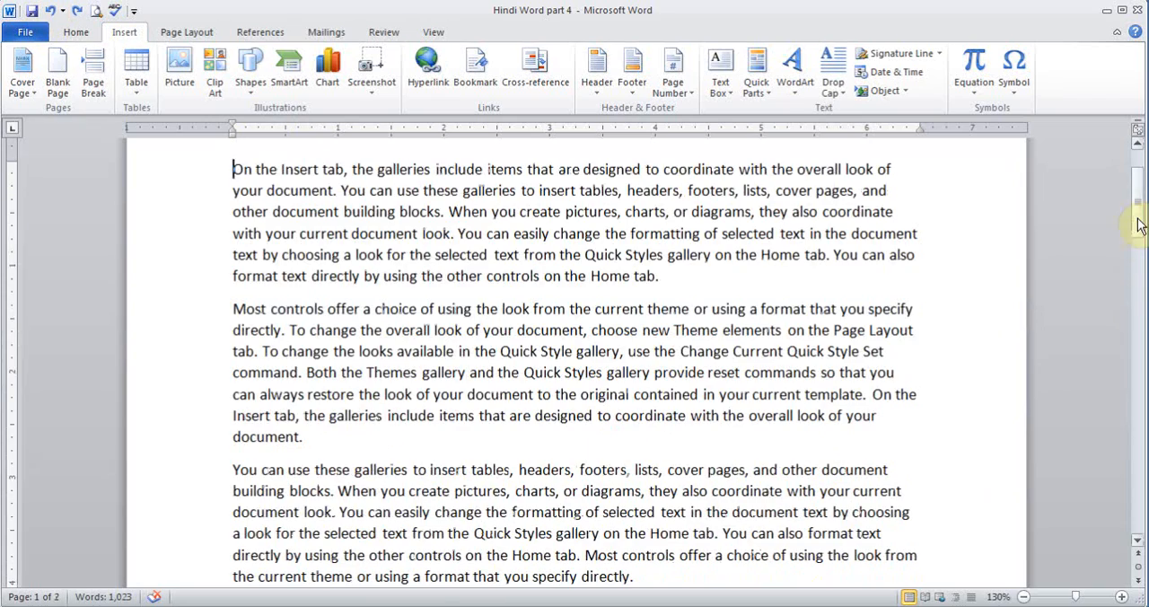
# - Insert a blank page after the document's last paragraph and undo the insertion
pyautogui.moveTo(1136, 223); pyautogui.dragTo(1142, 471)
pyautogui.click(733, 298)
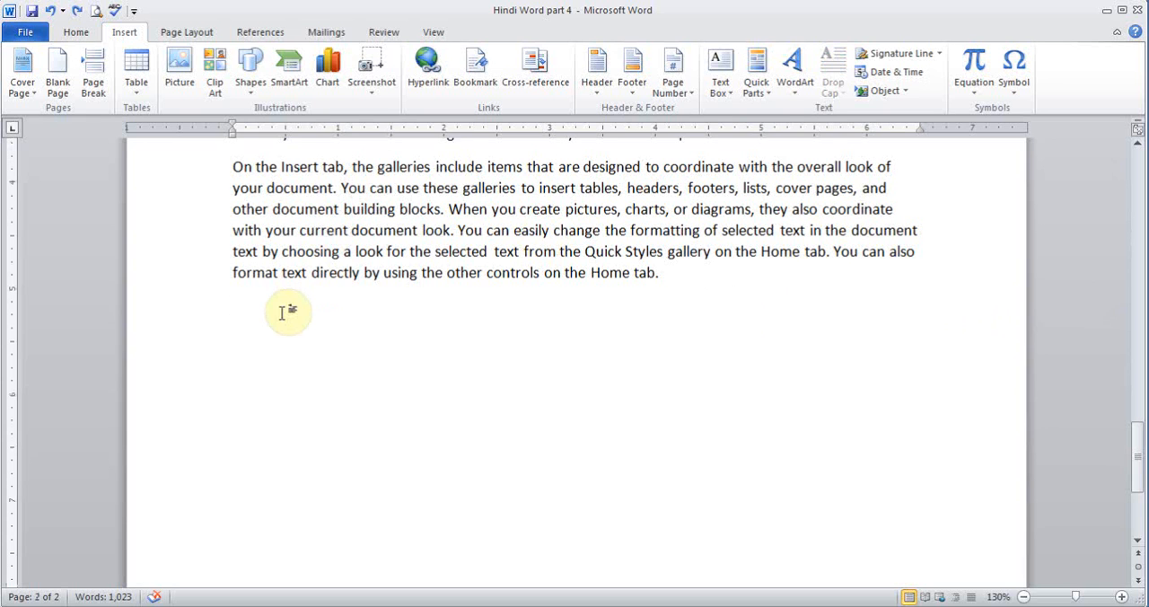
pyautogui.click(57, 81)
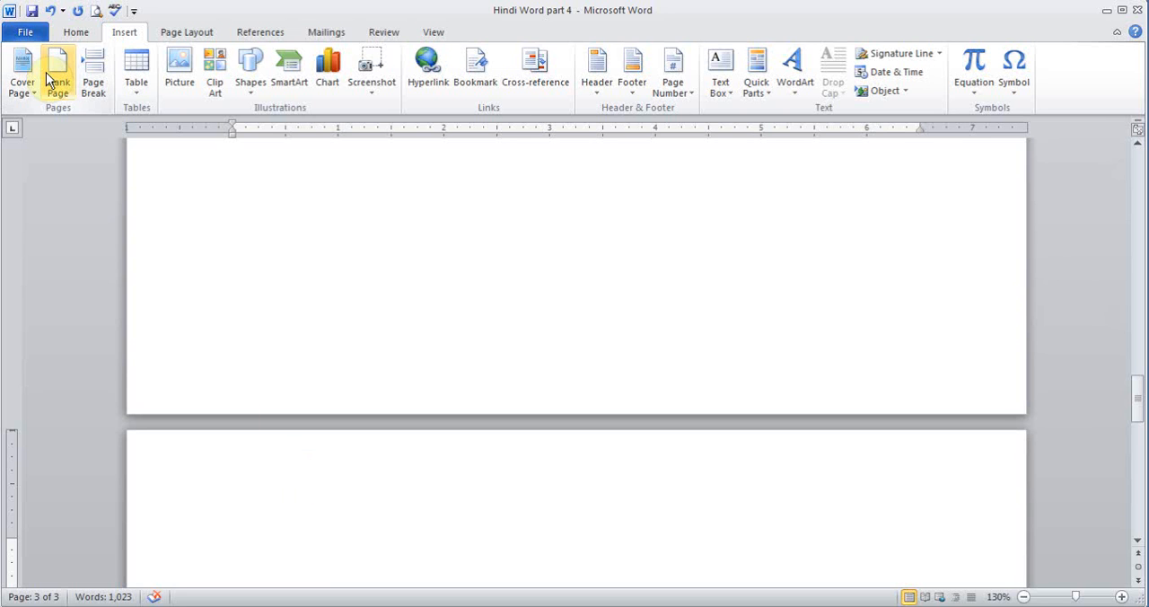
pyautogui.click(49, 11)
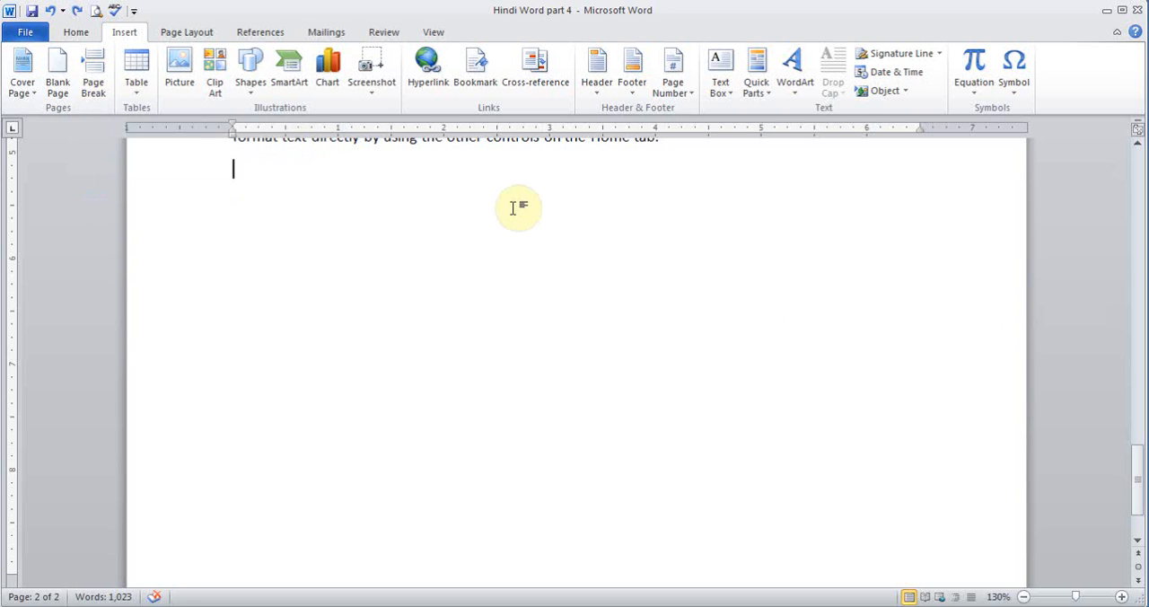
# - Insert a table with four columns and three rows below the last paragraph
pyautogui.moveTo(1133, 500); pyautogui.dragTo(1132, 470)
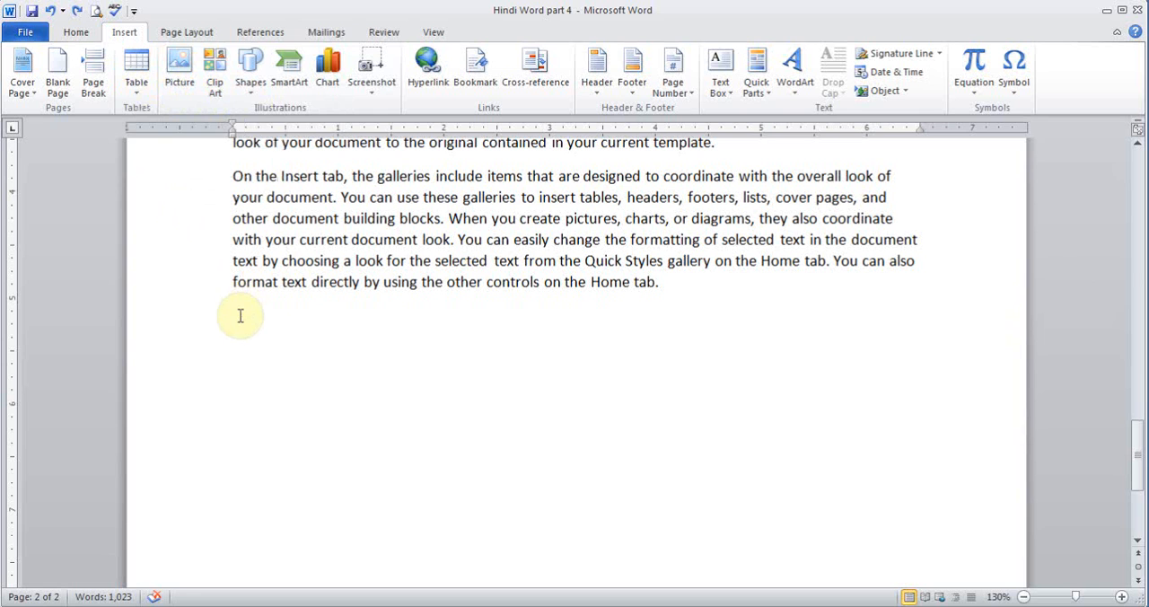
pyautogui.click(137, 82)
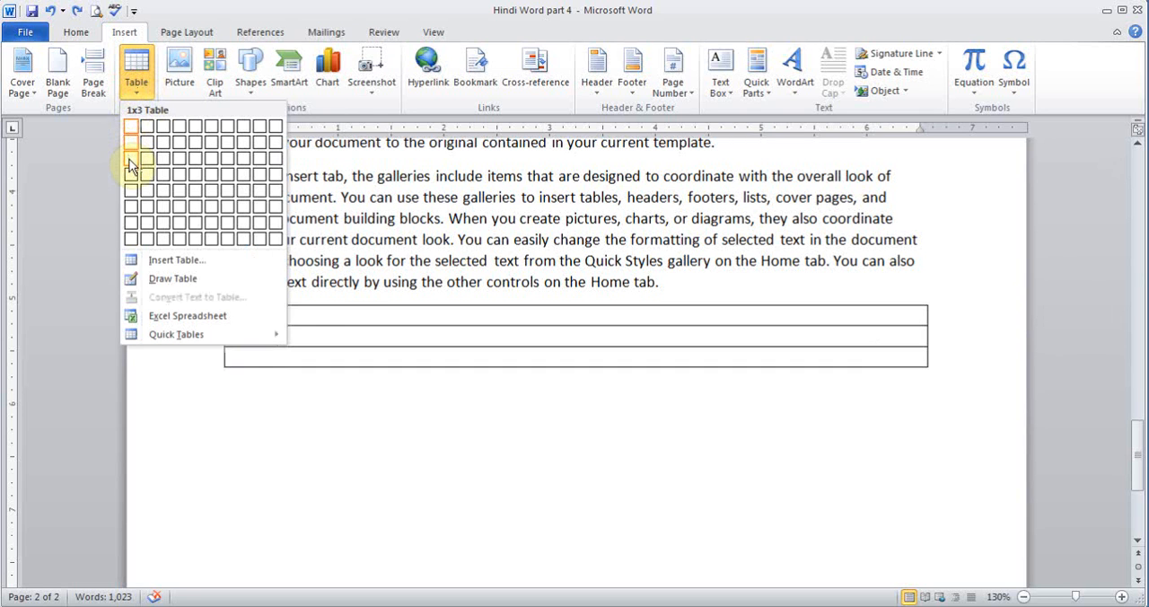
pyautogui.click(182, 167)
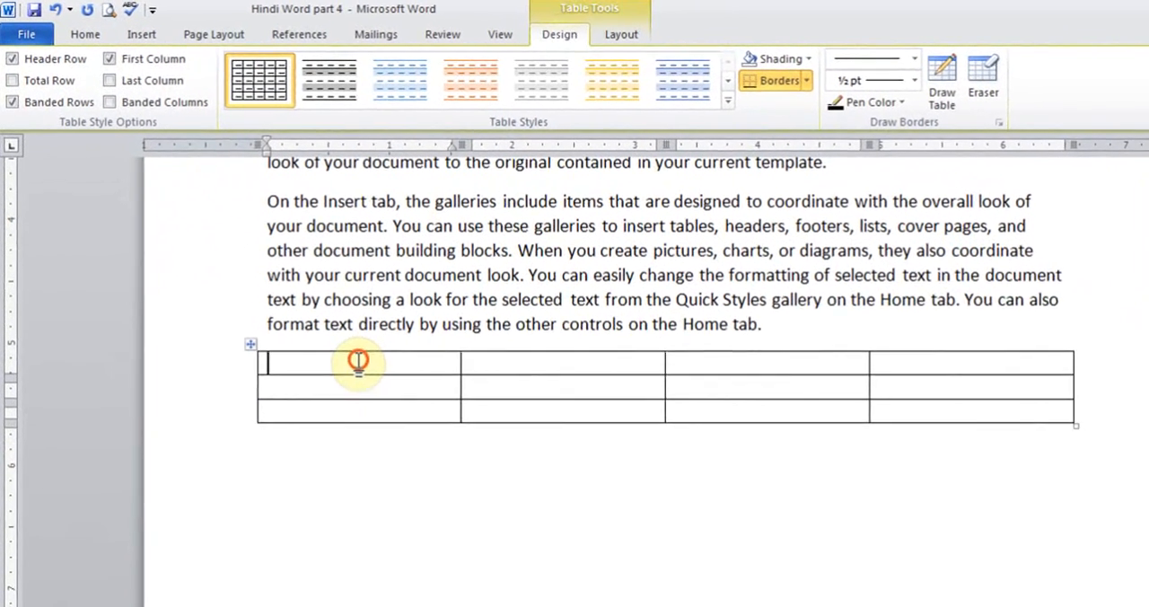
# - Fill the table's header row with First Name, Last Name, Telephone and City
pyautogui.write('First Name')
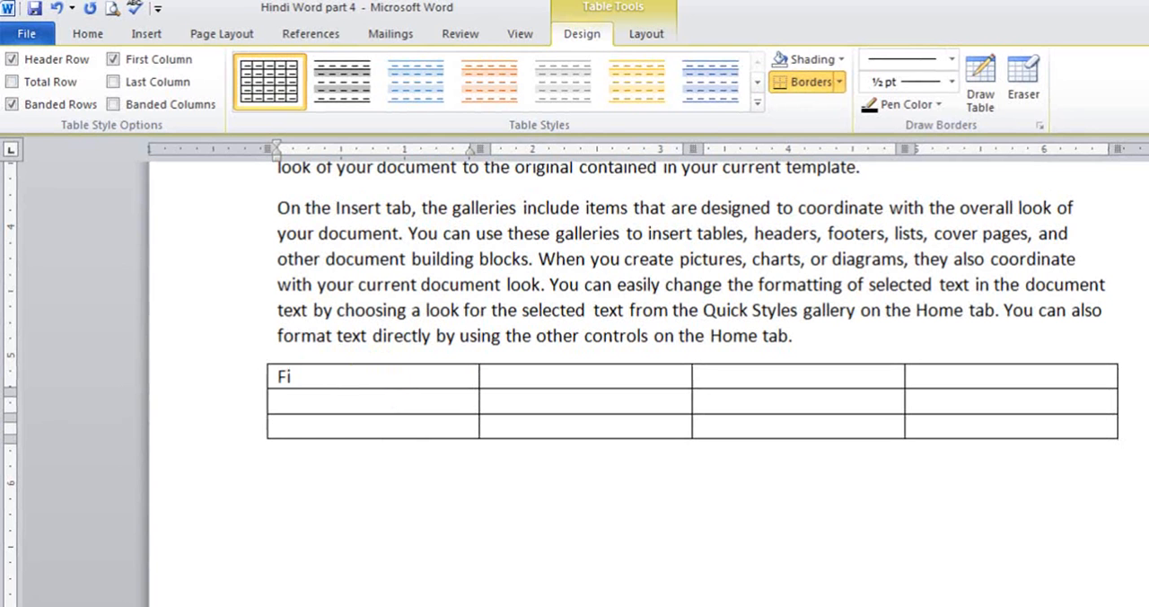
pyautogui.press('Tab')
pyautogui.write('Last Name')
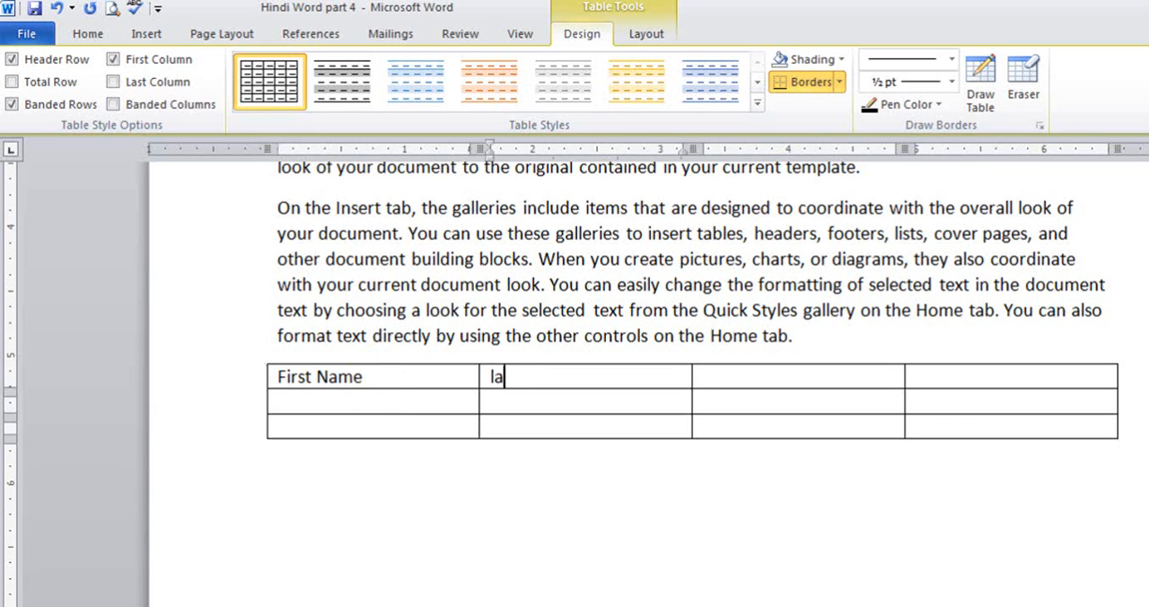
pyautogui.press('Tab')
pyautogui.write('Te')
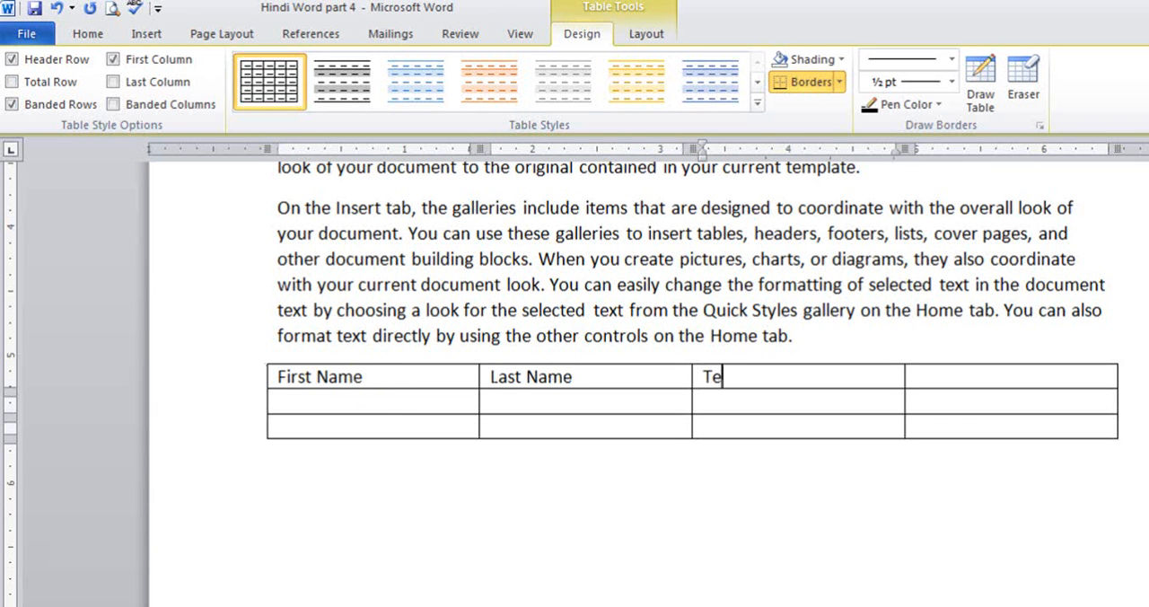
pyautogui.write('lephone')
pyautogui.press('Tab')
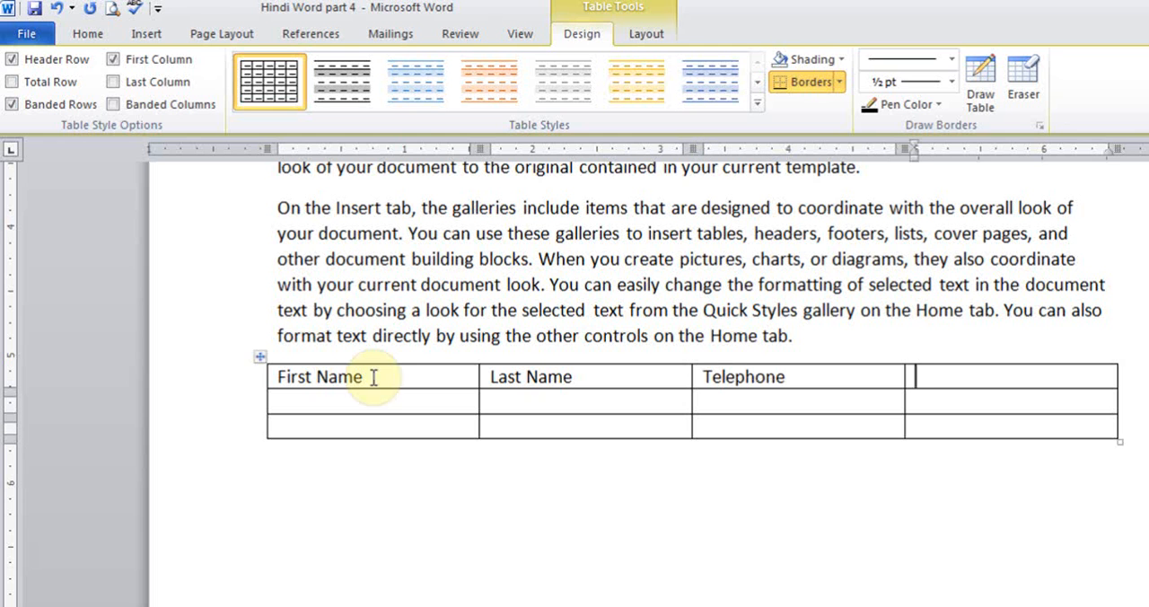
pyautogui.write('City')
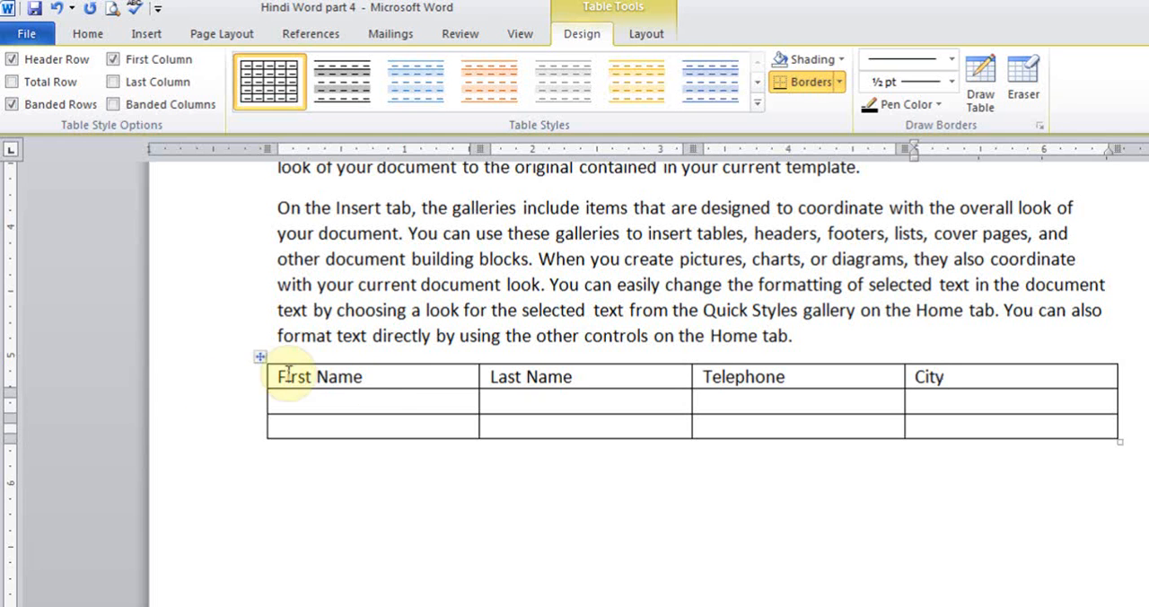
# - Enter a first name in the First Name column of each of the two empty rows
pyautogui.click(399, 403)
pyautogui.write('John')
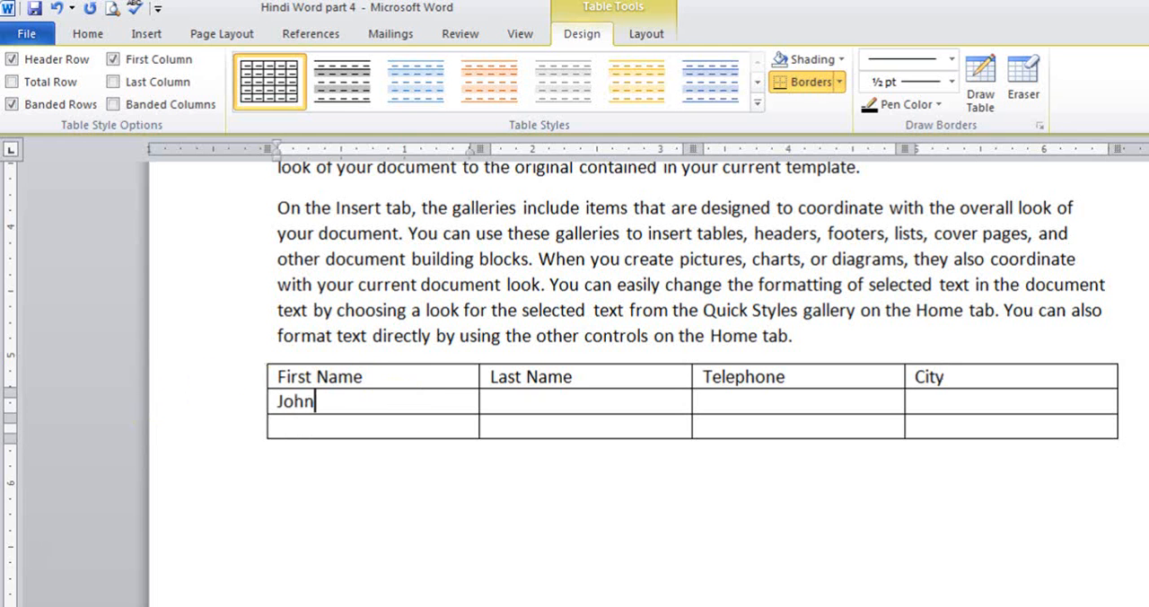
pyautogui.press('Down')
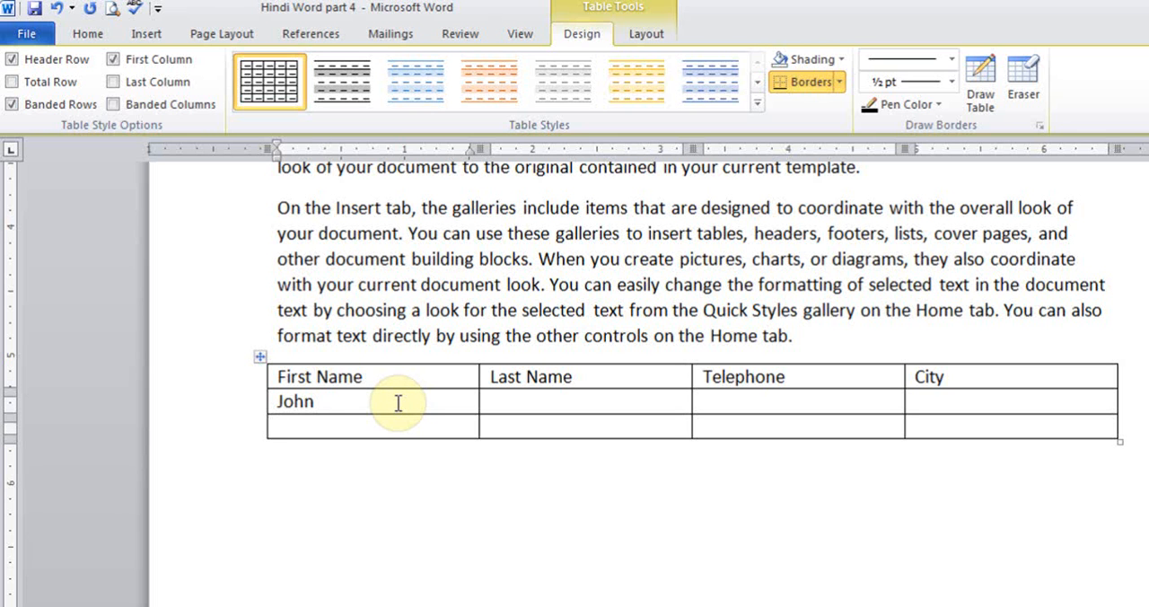
pyautogui.write('Lisa')
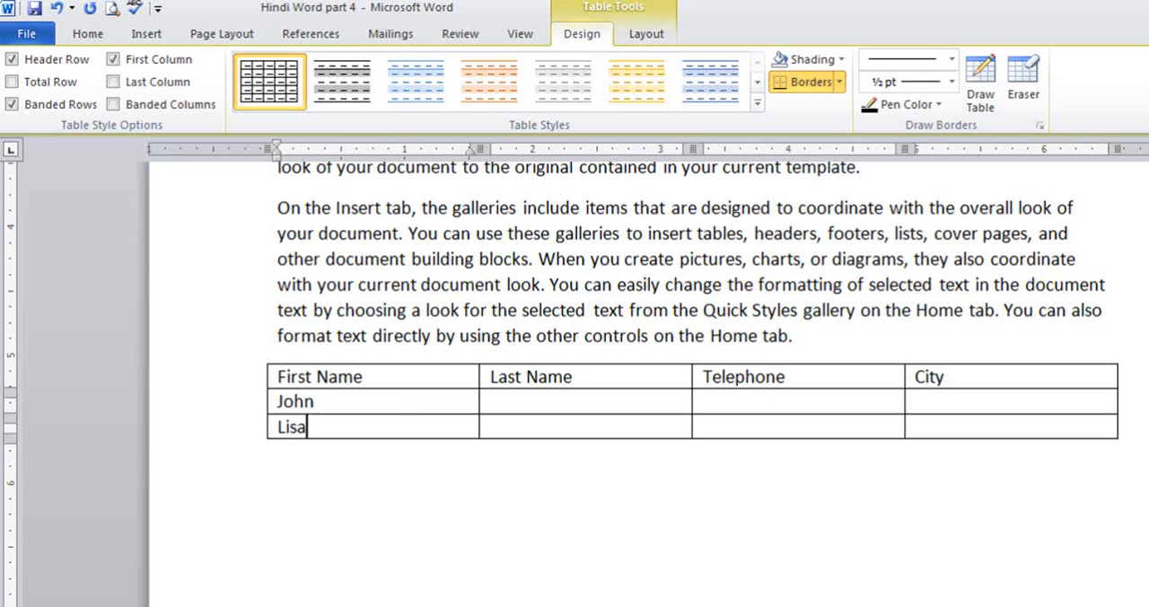
pyautogui.press('Down')
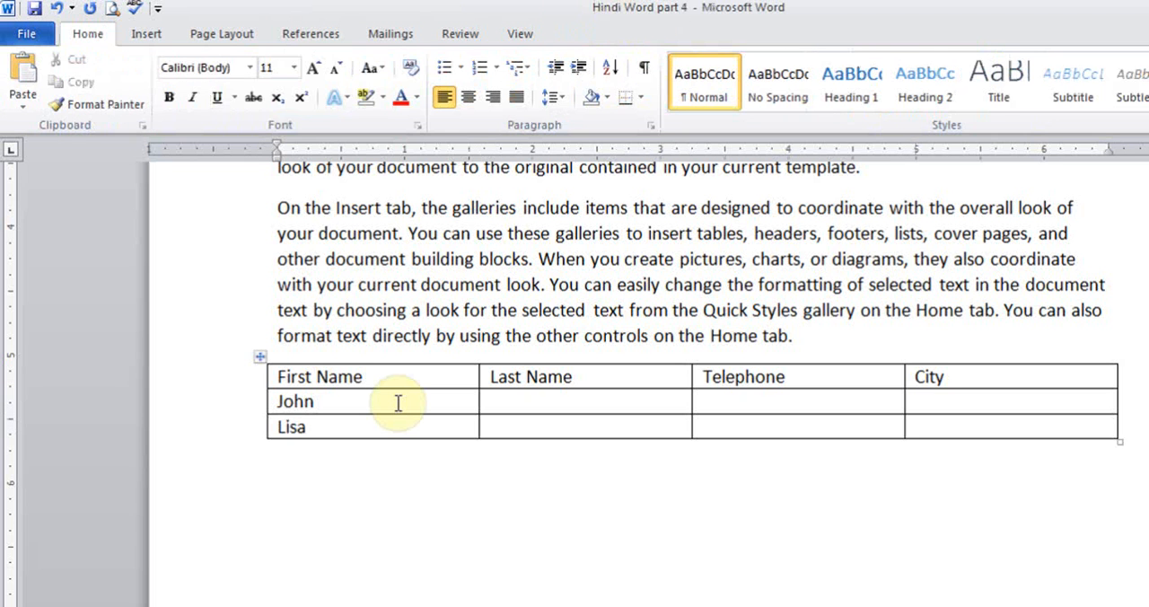
# - Add a new row at the end of the table and enter a first name in its first cell
pyautogui.press('Up')
pyautogui.press('Tab')
pyautogui.press('Tab')
pyautogui.press('Tab')
pyautogui.press('Tab')
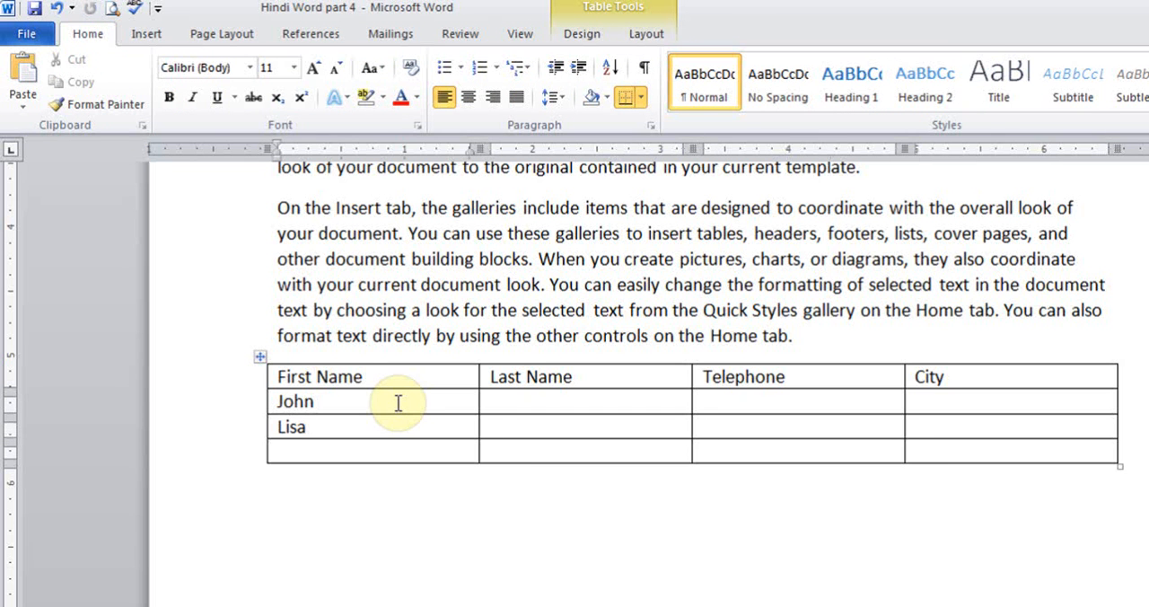
pyautogui.write('Paul')
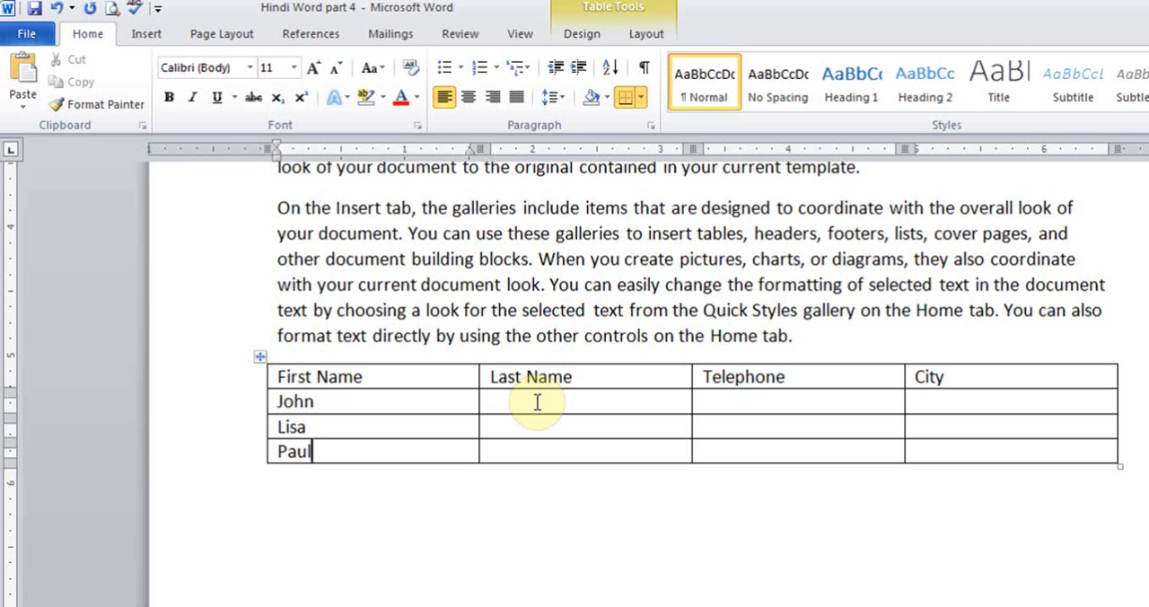
# - Apply the built-in table style with a solid gray header row, and return the table to the plain grid style
pyautogui.click(594, 14)
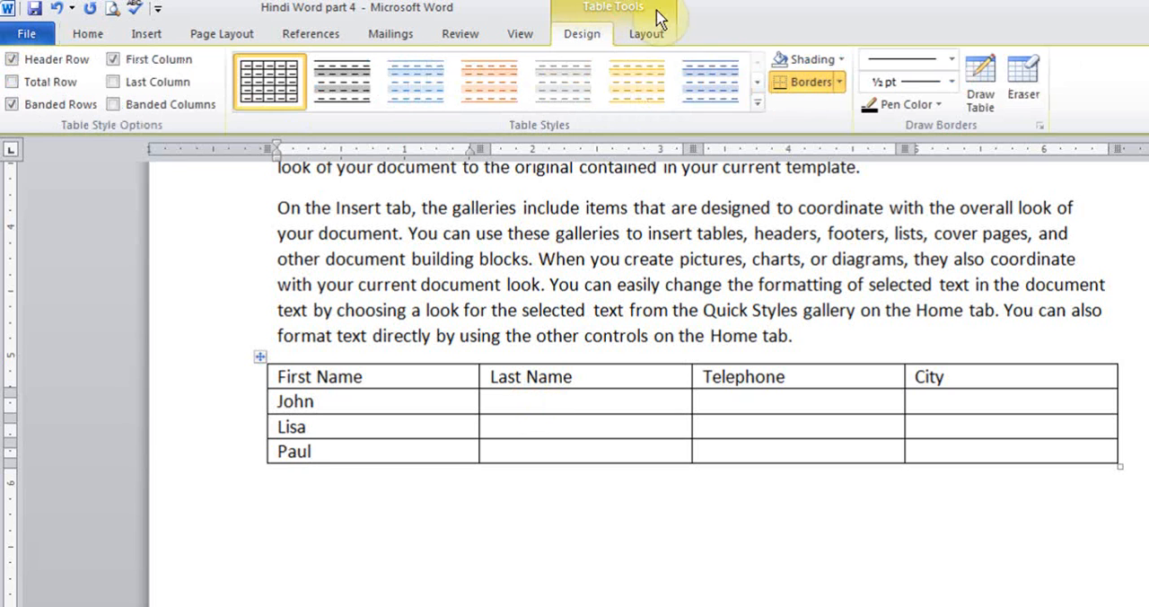
pyautogui.click(450, 260)
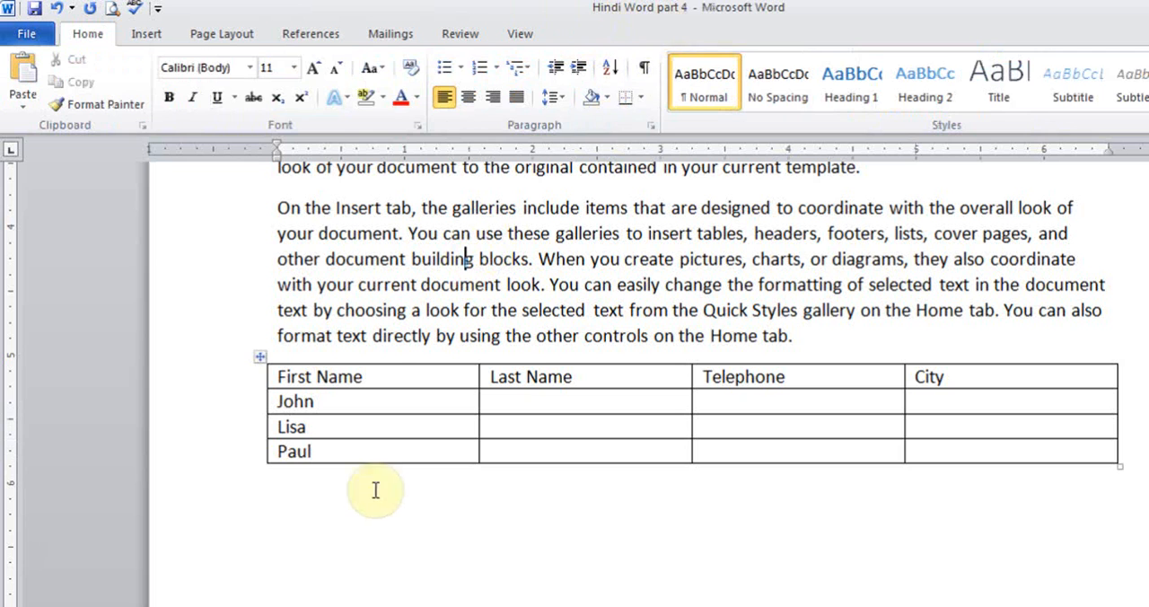
pyautogui.click(376, 402)
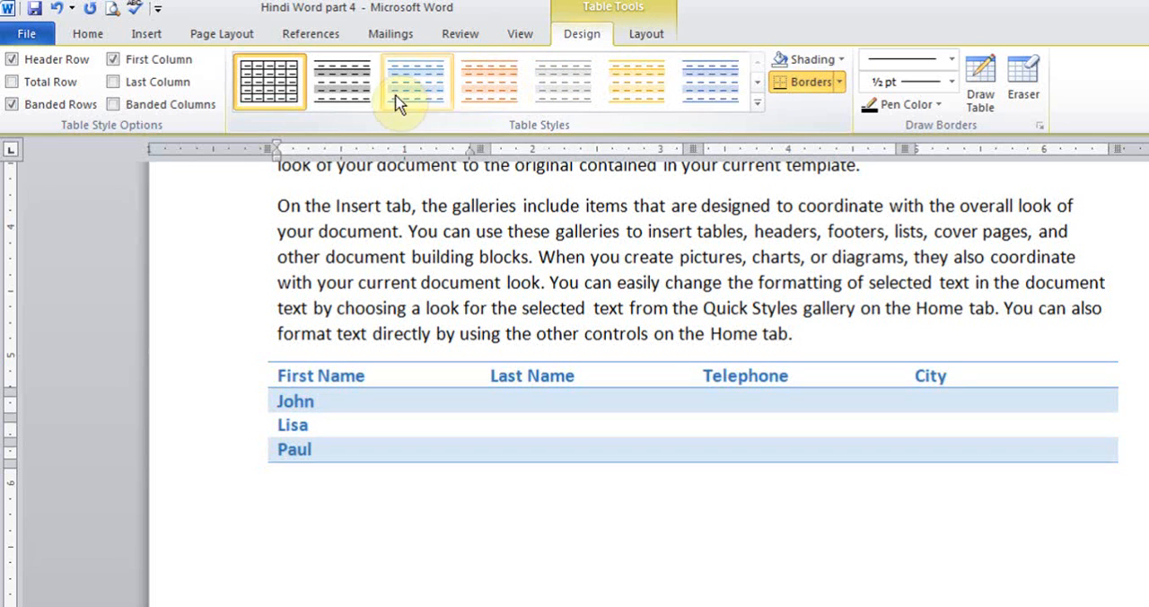
pyautogui.click(757, 104)
pyautogui.click(491, 244)
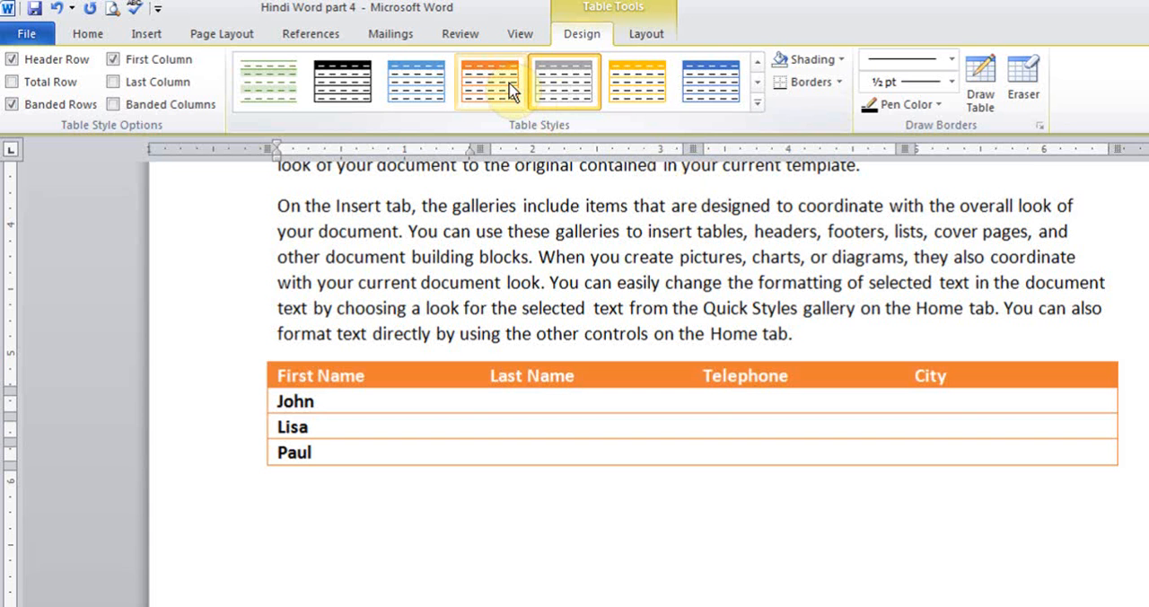
pyautogui.click(758, 105)
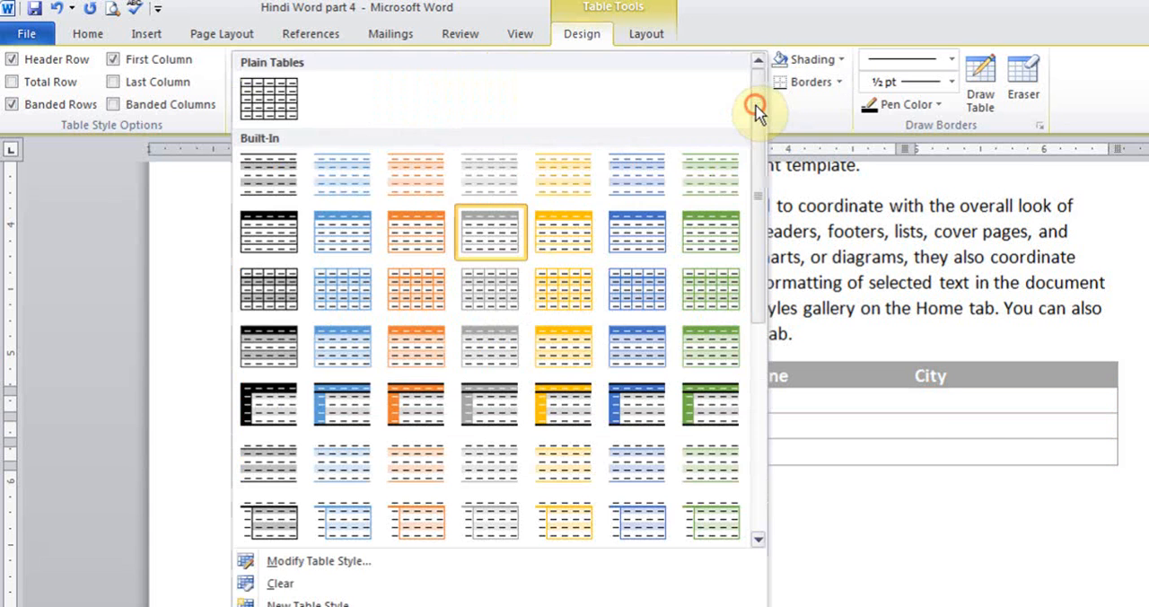
pyautogui.click(269, 92)
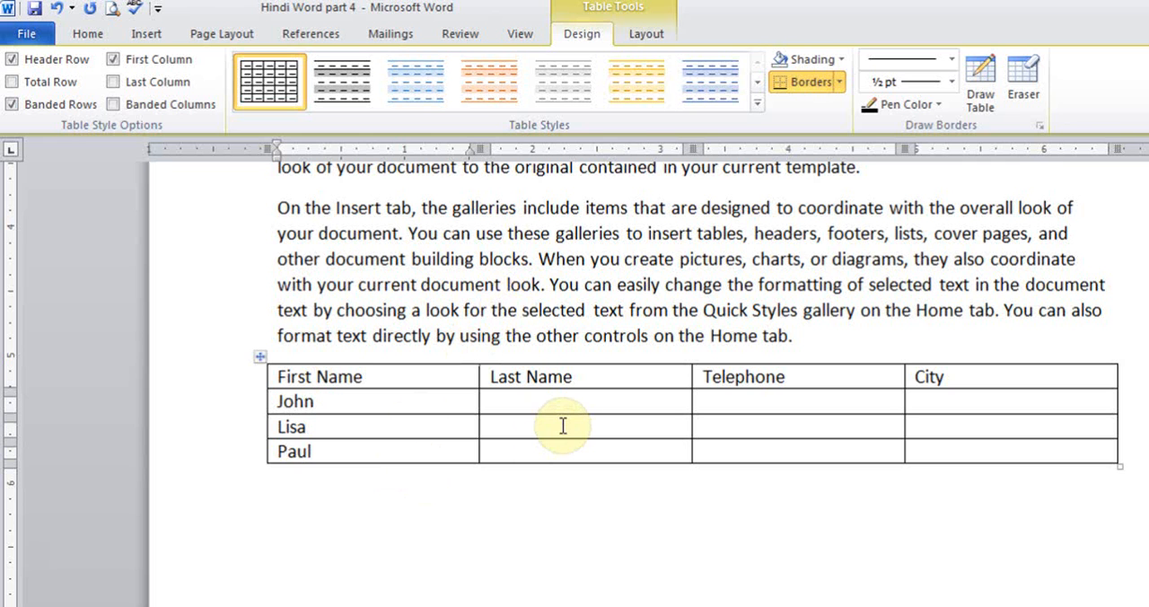
# - Insert a column before Last Name and give it the header Middle Name
pyautogui.click(644, 33)
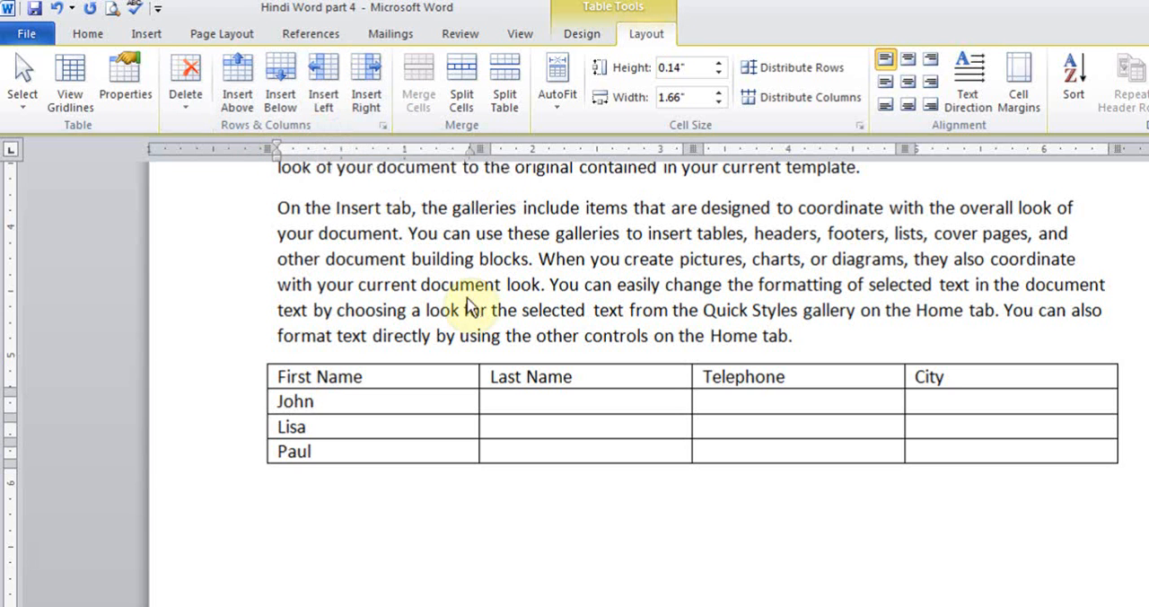
pyautogui.click(526, 377)
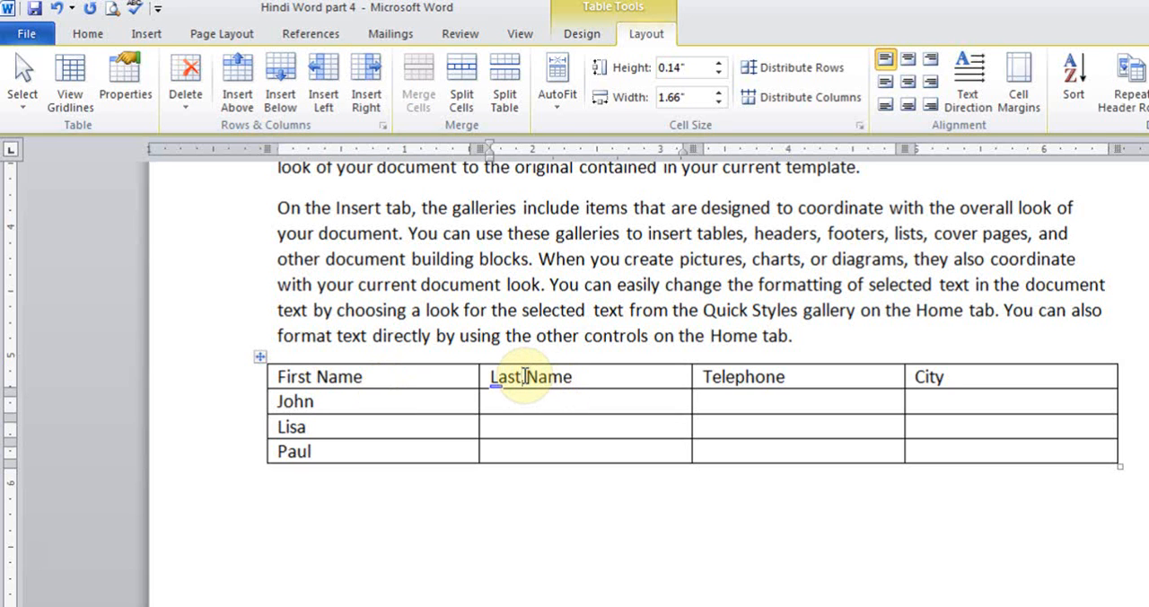
pyautogui.click(324, 81)
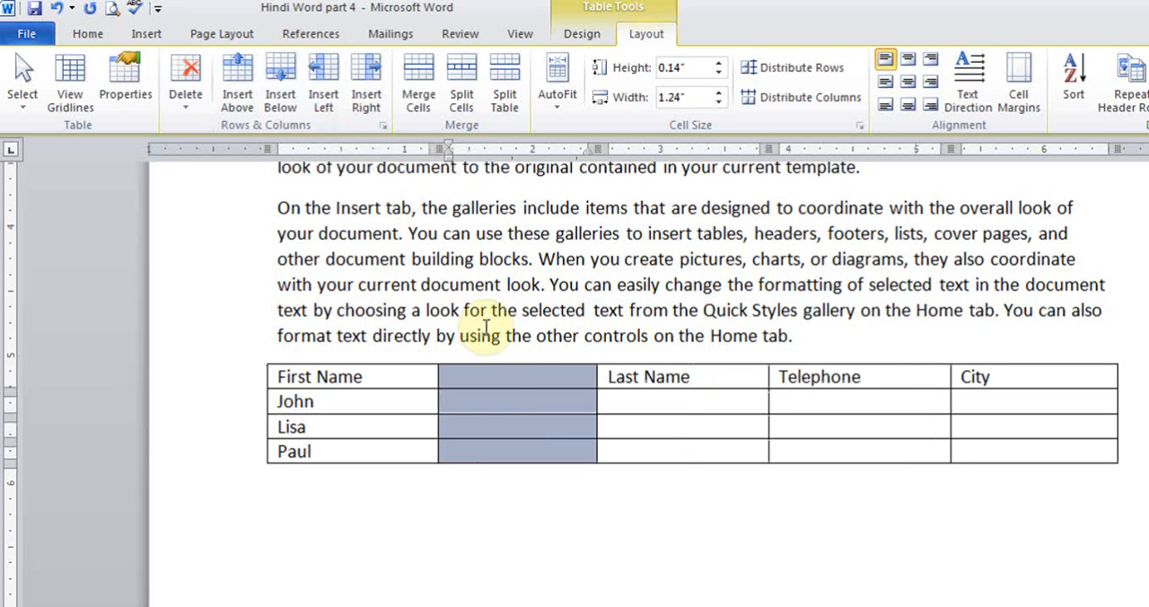
pyautogui.click(489, 377)
pyautogui.write('Mi')
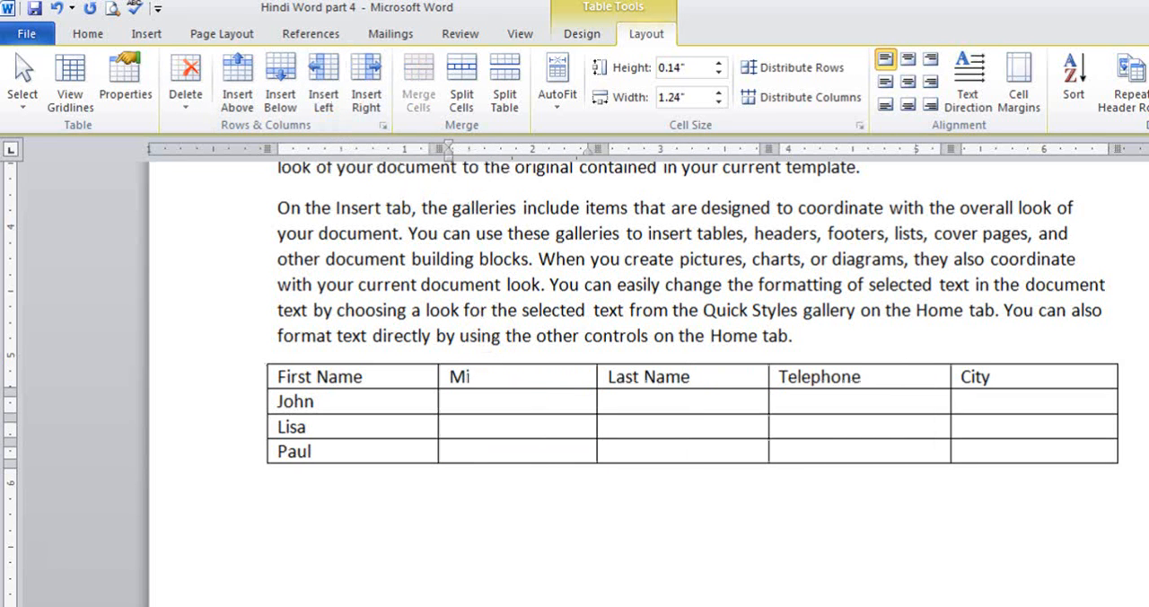
pyautogui.write('ddl')
pyautogui.press('BackSpace')
pyautogui.write('ddle Name')
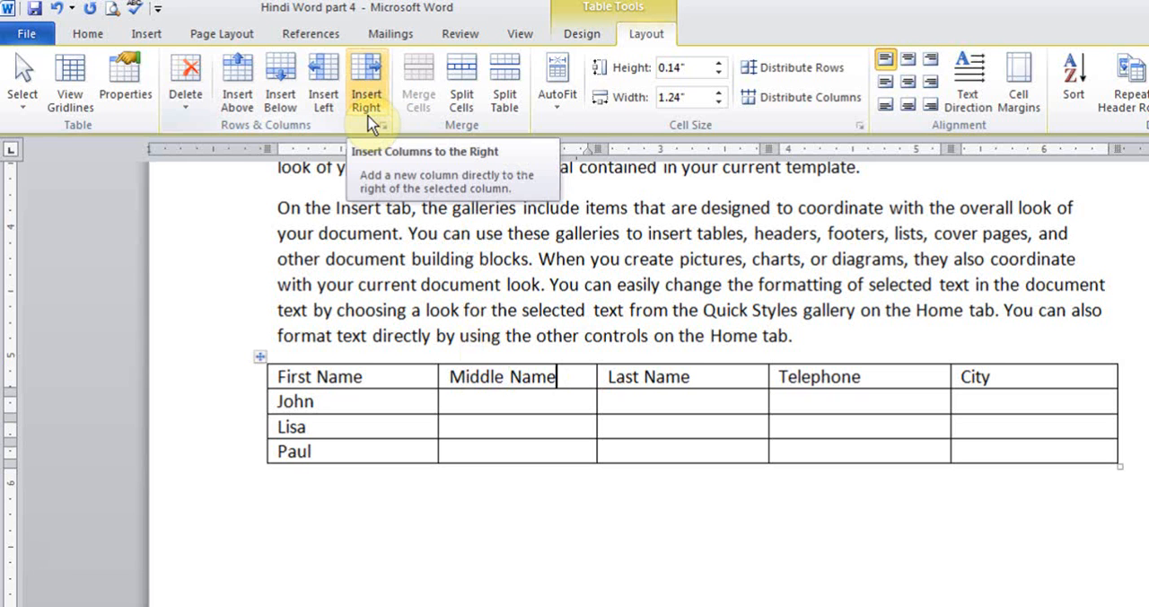
# - Insert a row above the second data row and enter a first name in its first cell
pyautogui.click(323, 422)
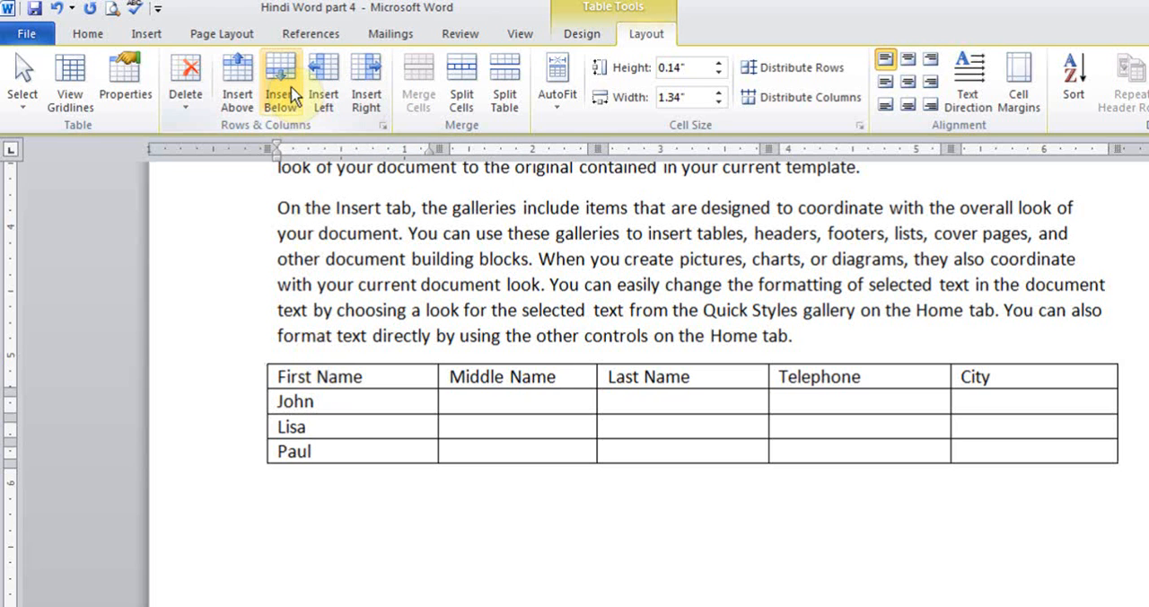
pyautogui.click(239, 90)
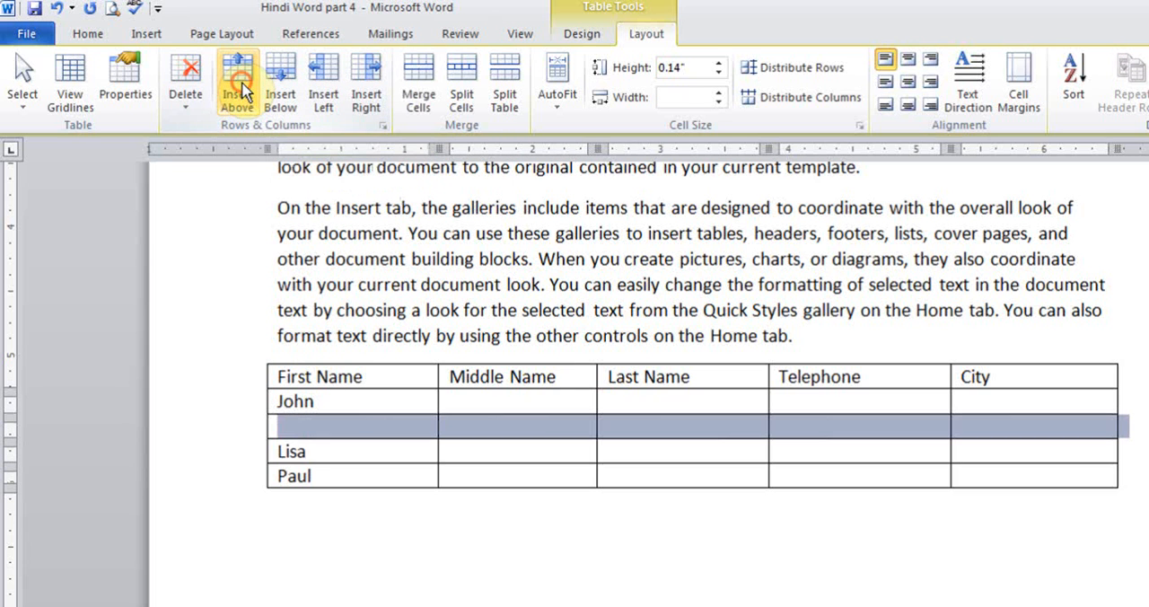
pyautogui.click(338, 431)
pyautogui.write('Peter')
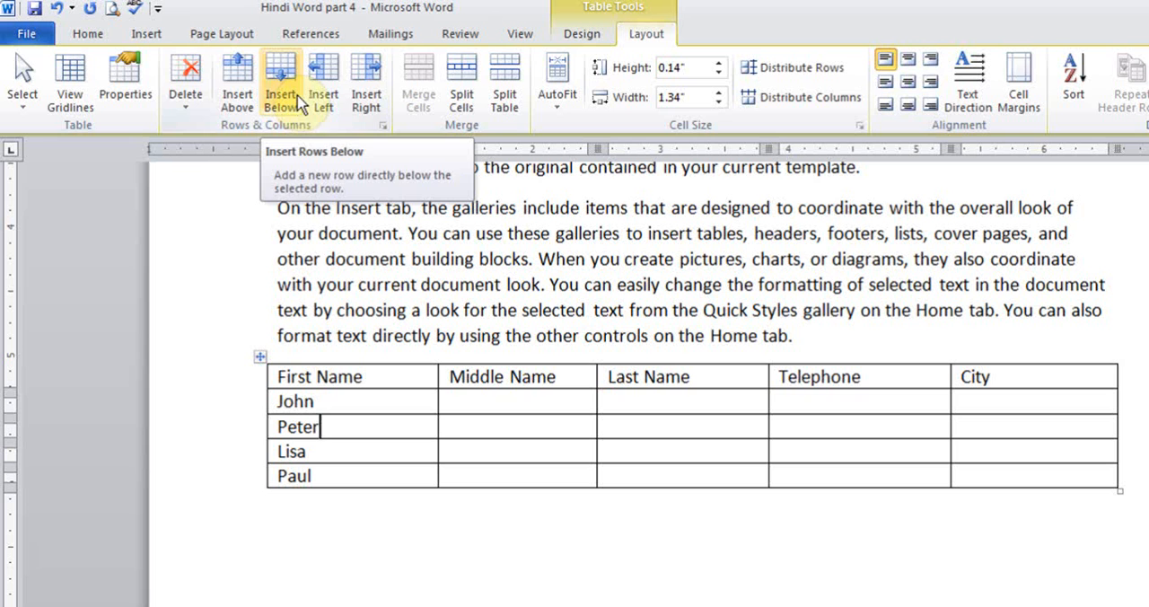
# - Delete the entire Middle Name column from the table
pyautogui.click(189, 108)
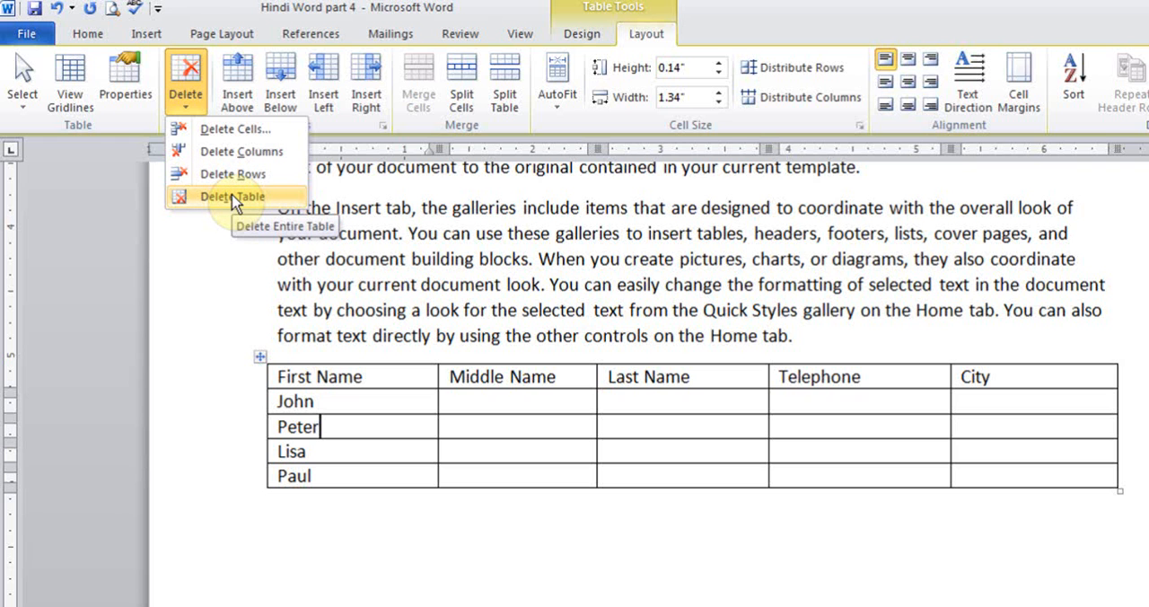
pyautogui.click(538, 403)
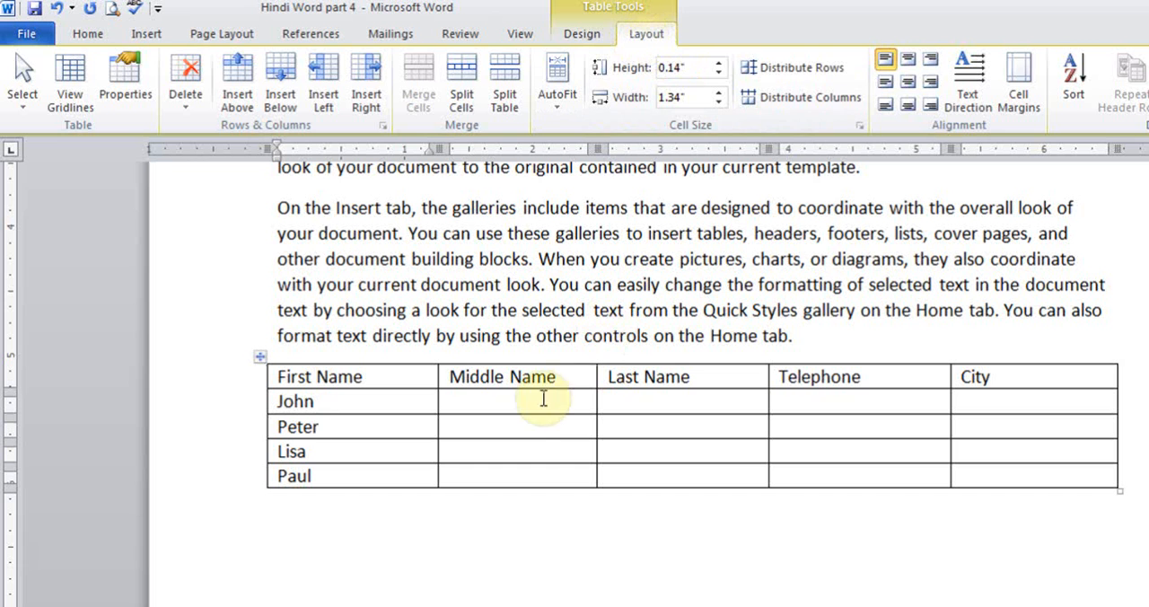
pyautogui.rightClick(503, 404)
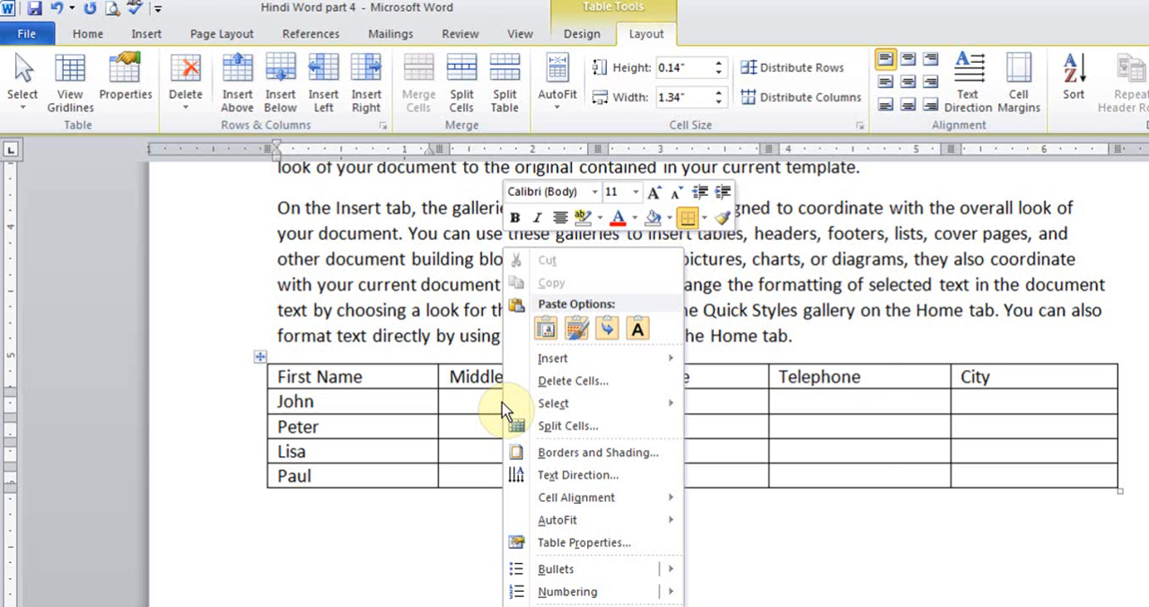
pyautogui.moveTo(563, 364)
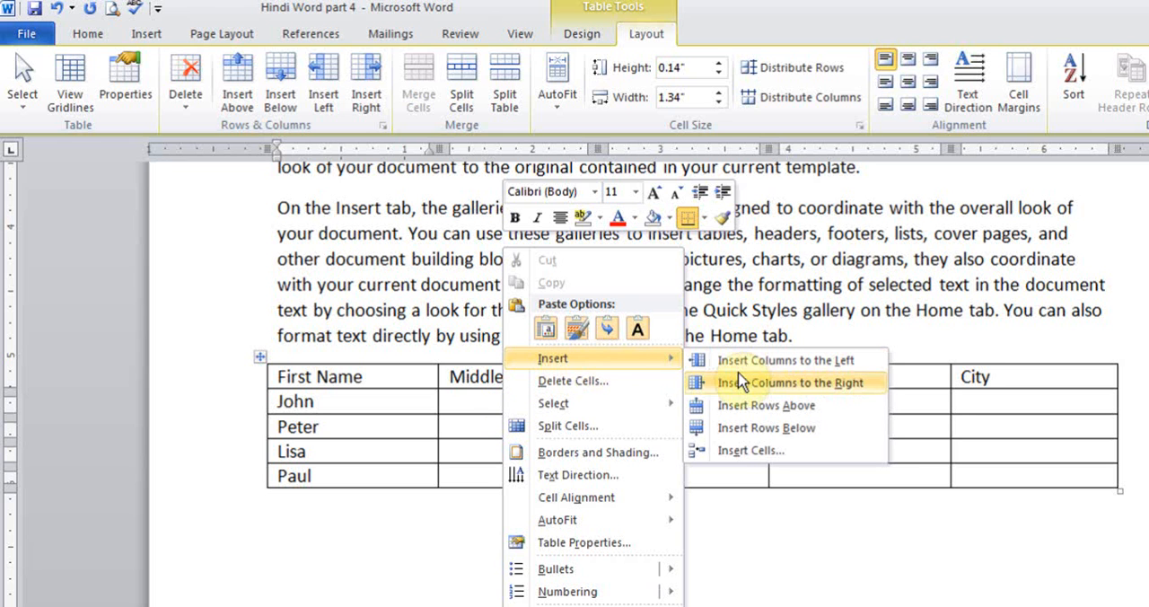
pyautogui.click(601, 384)
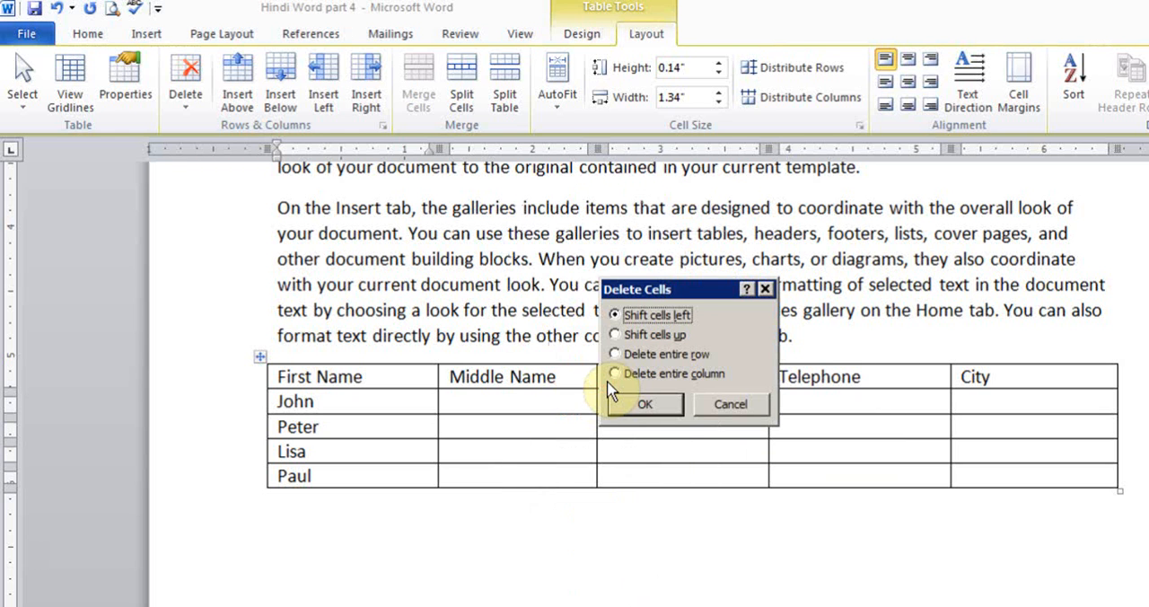
pyautogui.click(614, 374)
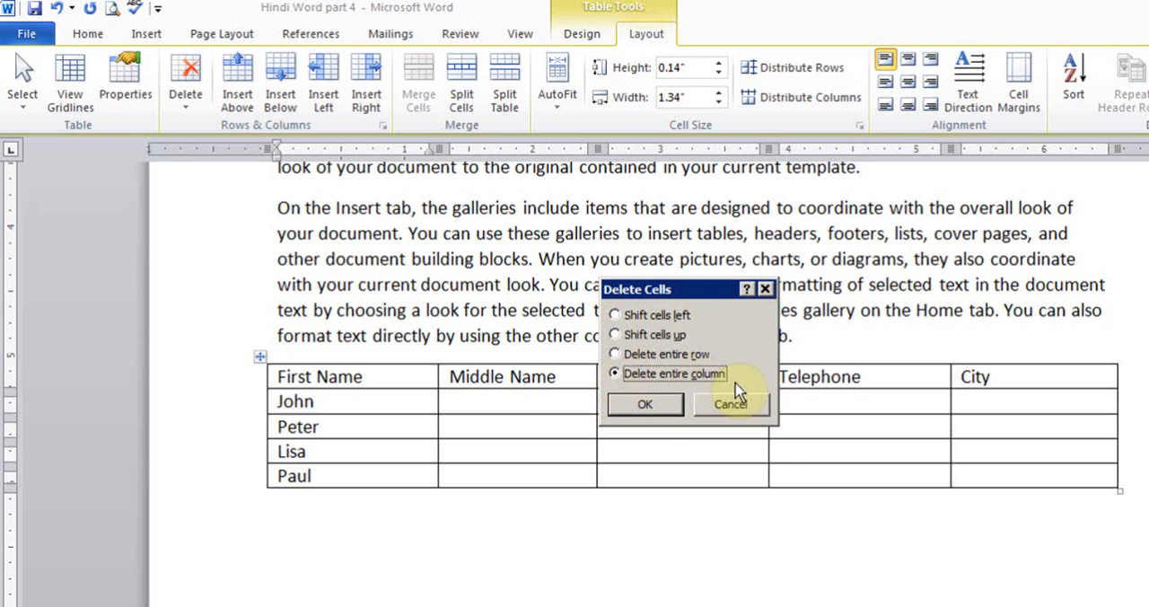
pyautogui.click(620, 406)
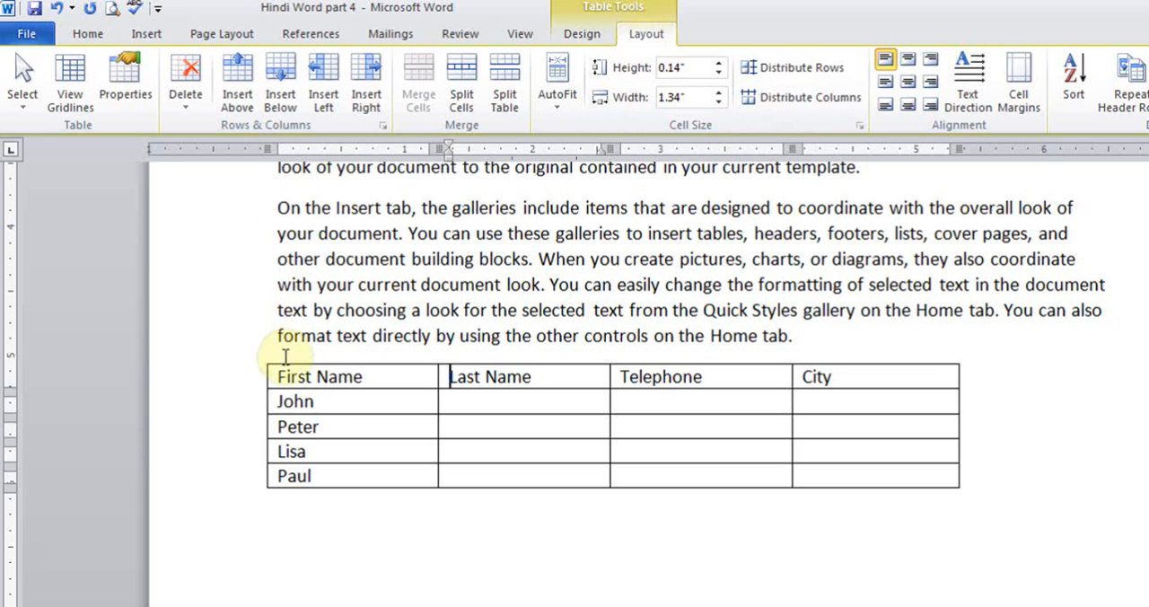
# - Select the whole table and centre the text horizontally and vertically in all cells
pyautogui.click(259, 359)
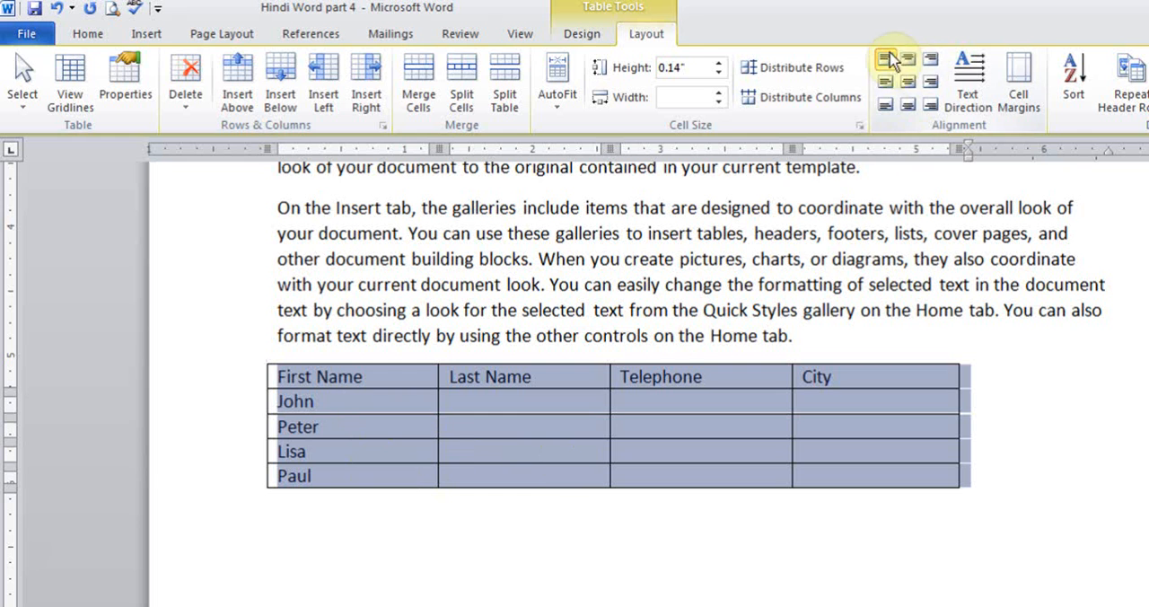
pyautogui.click(906, 82)
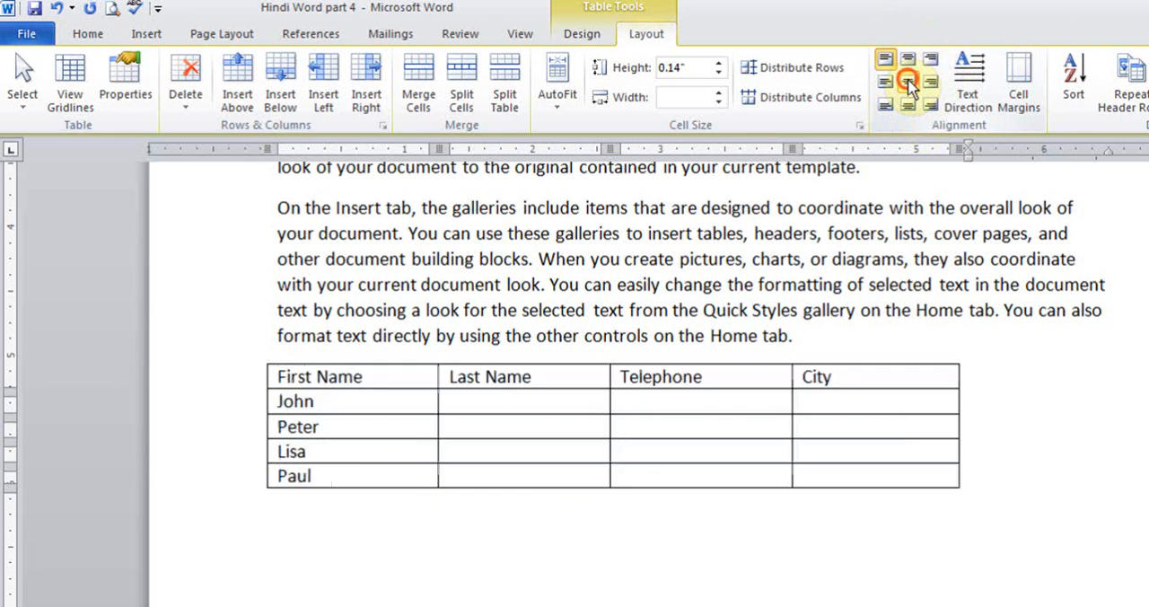
pyautogui.click(910, 111)
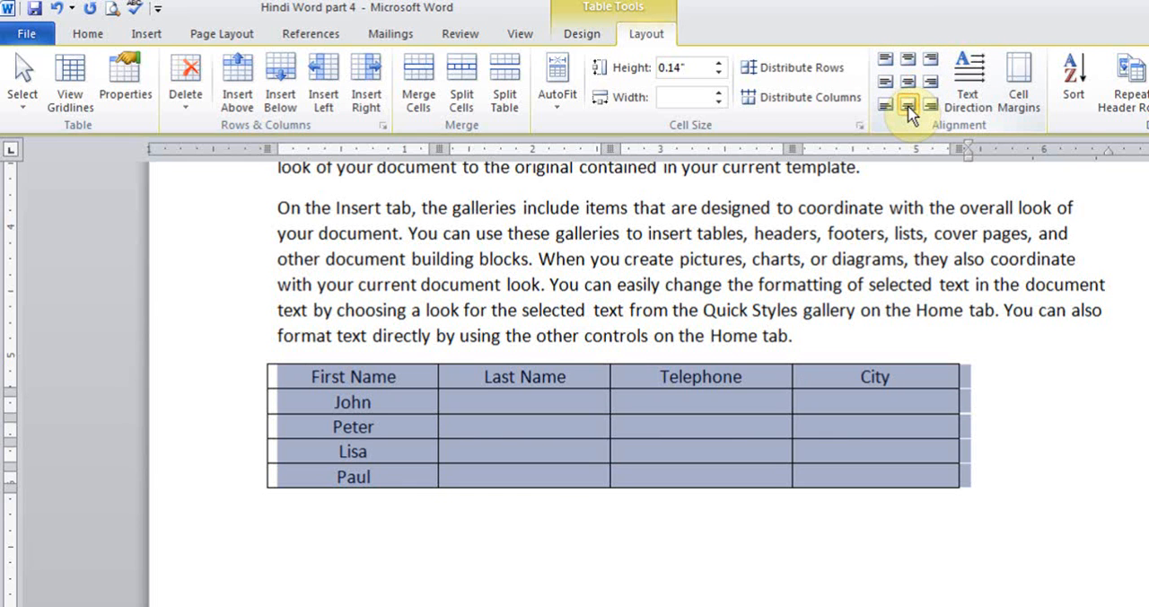
pyautogui.click(909, 86)
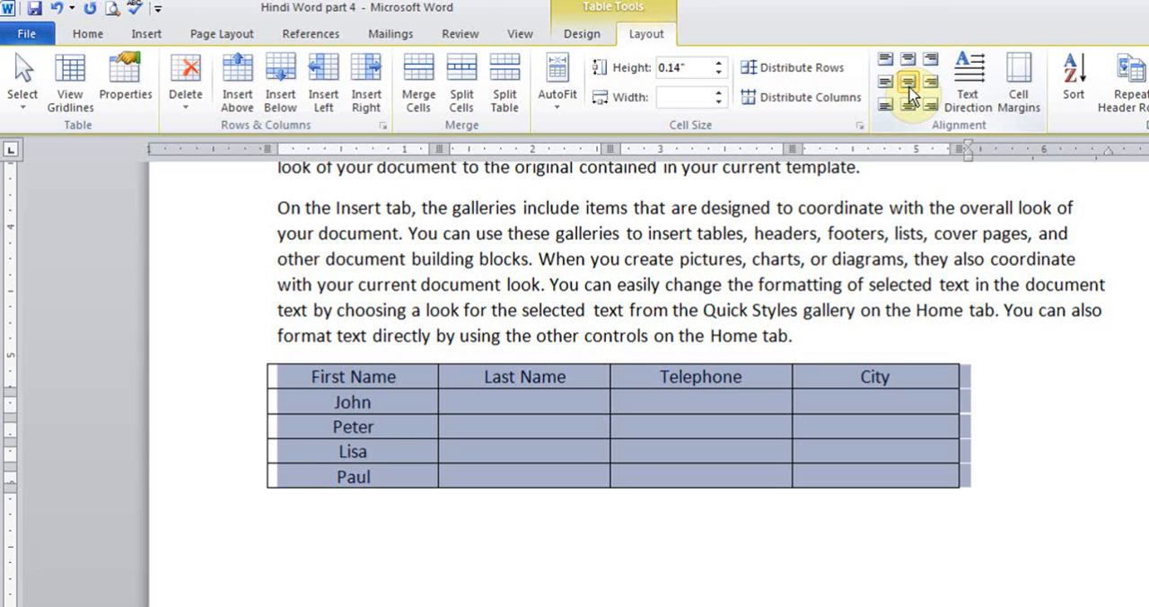
# - Cycle the text direction of all table cells through the available rotations and undo these direction changes
pyautogui.click(969, 90)
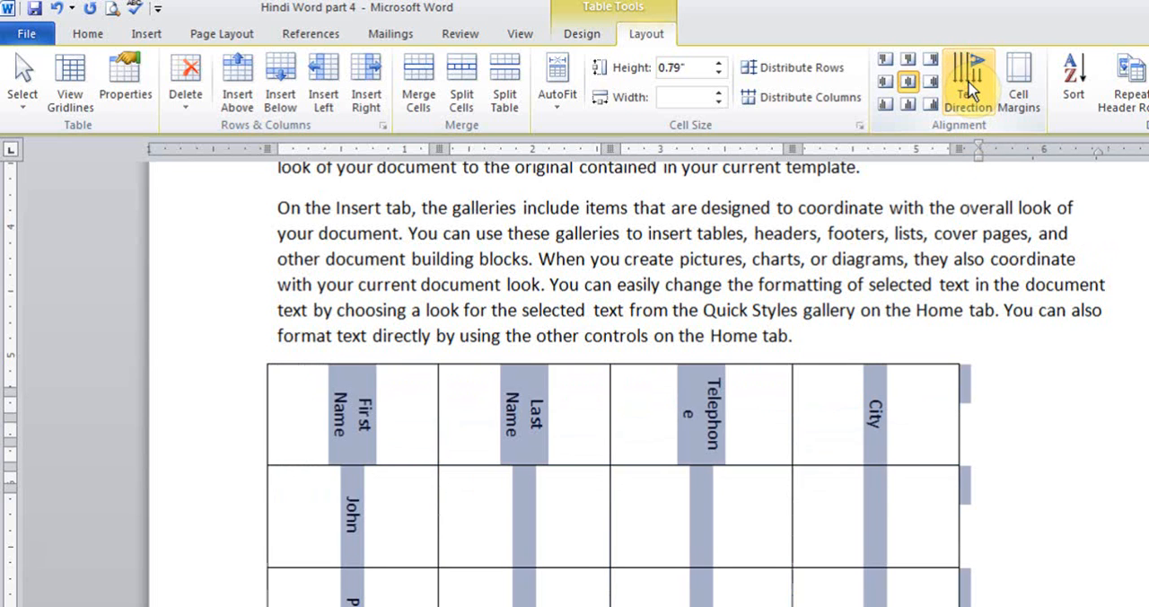
pyautogui.click(971, 87)
pyautogui.click(971, 87)
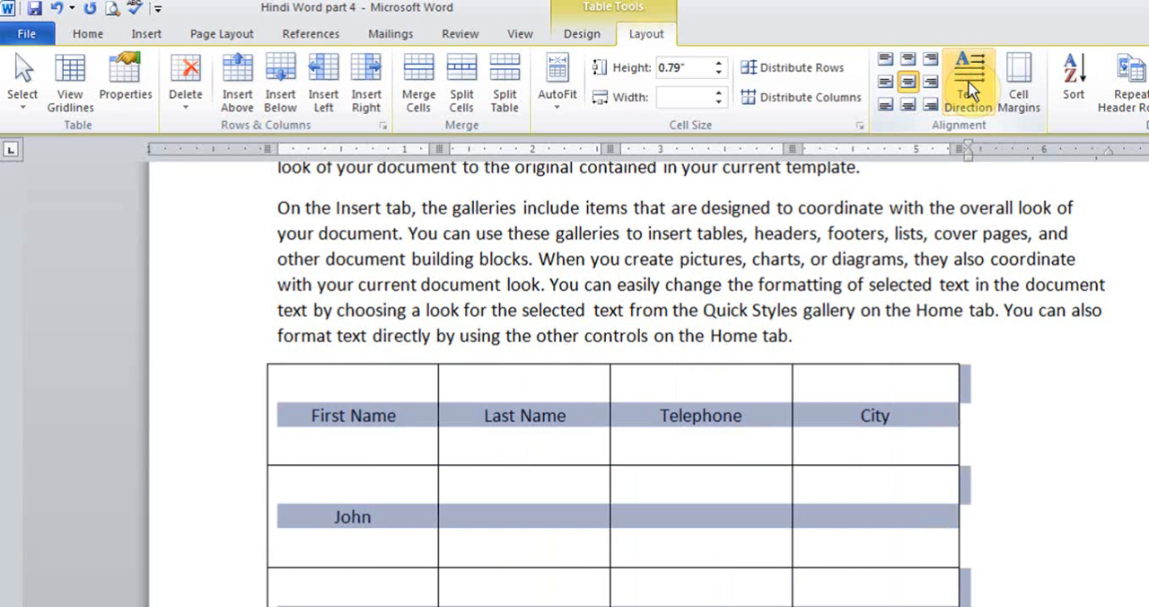
pyautogui.click(971, 87)
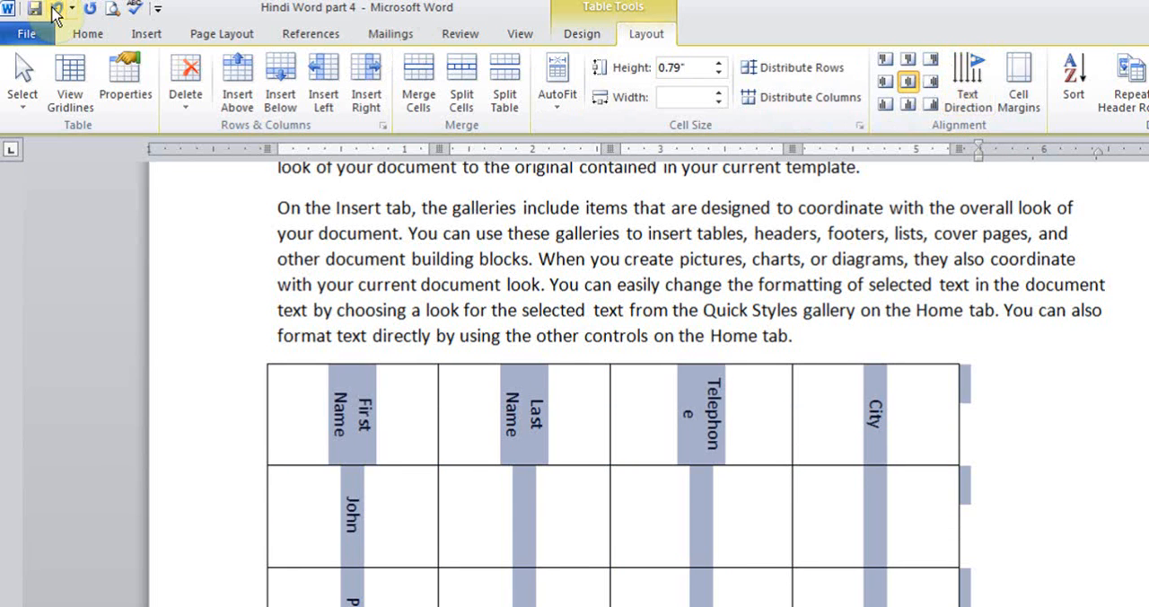
pyautogui.click(56, 10)
pyautogui.click(56, 11)
pyautogui.click(56, 11)
pyautogui.click(57, 11)
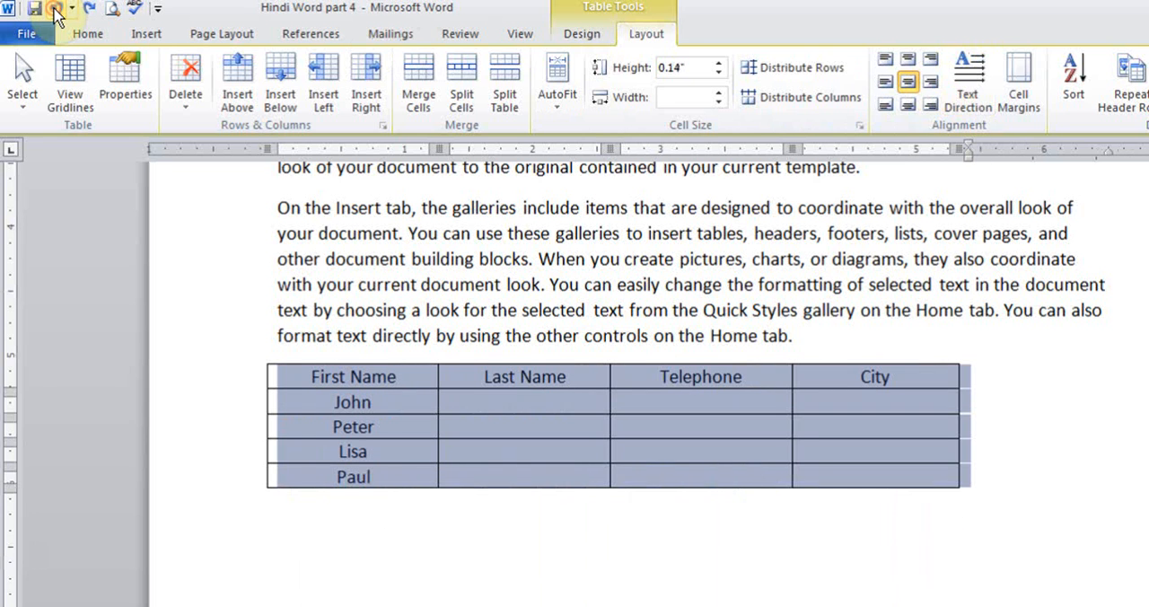
# - Sort the contact table alphabetically by First Name in ascending order, treating the first row as a header row
pyautogui.click(496, 400)
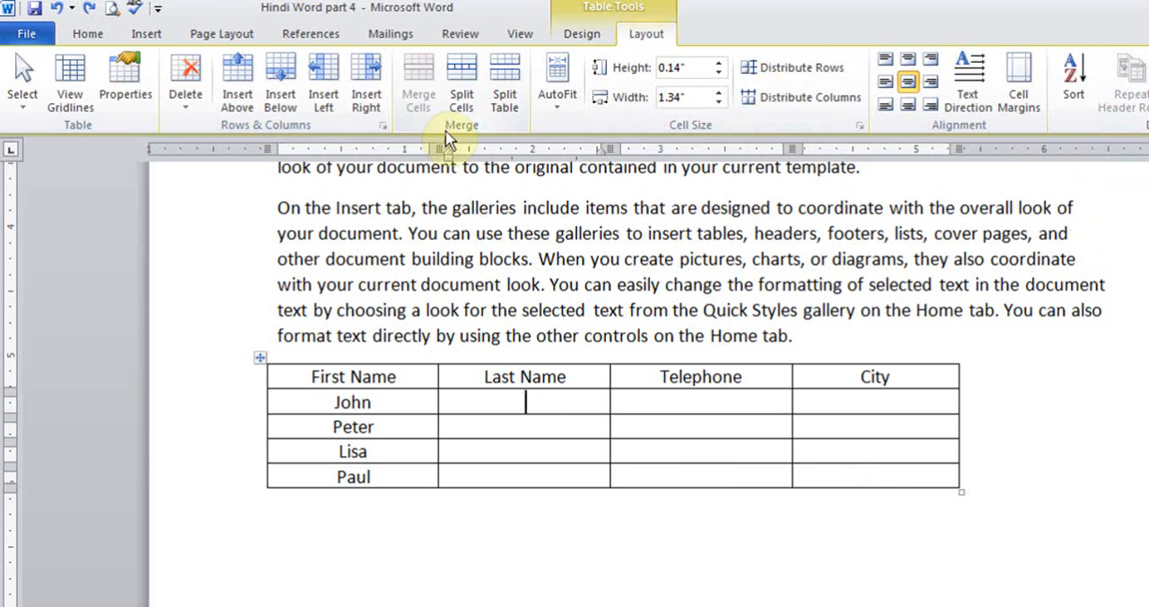
pyautogui.click(89, 32)
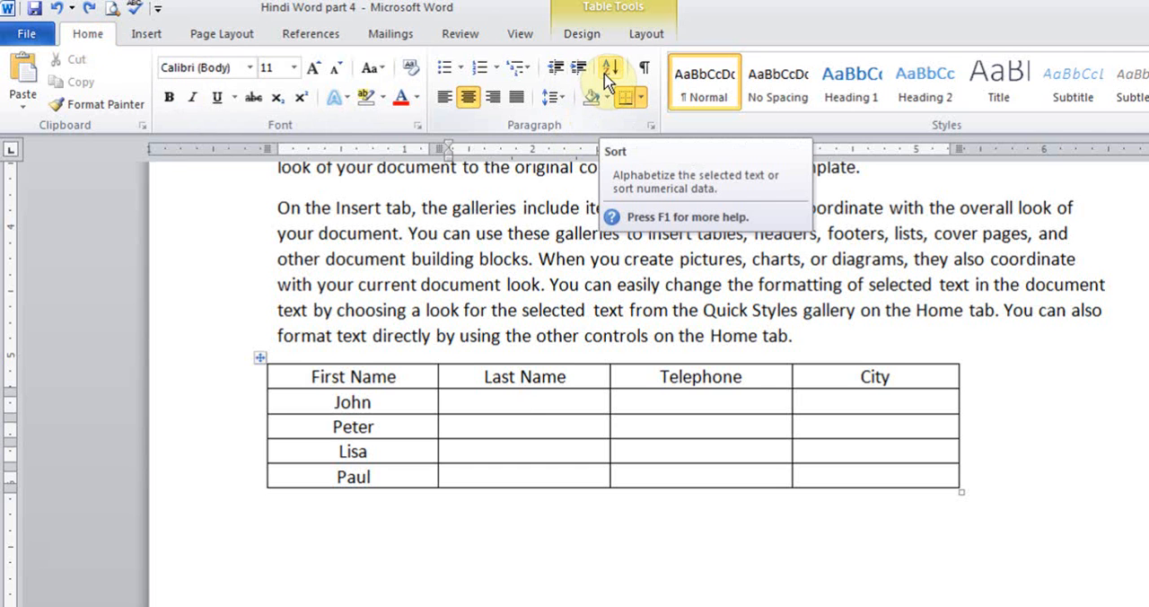
pyautogui.click(398, 380)
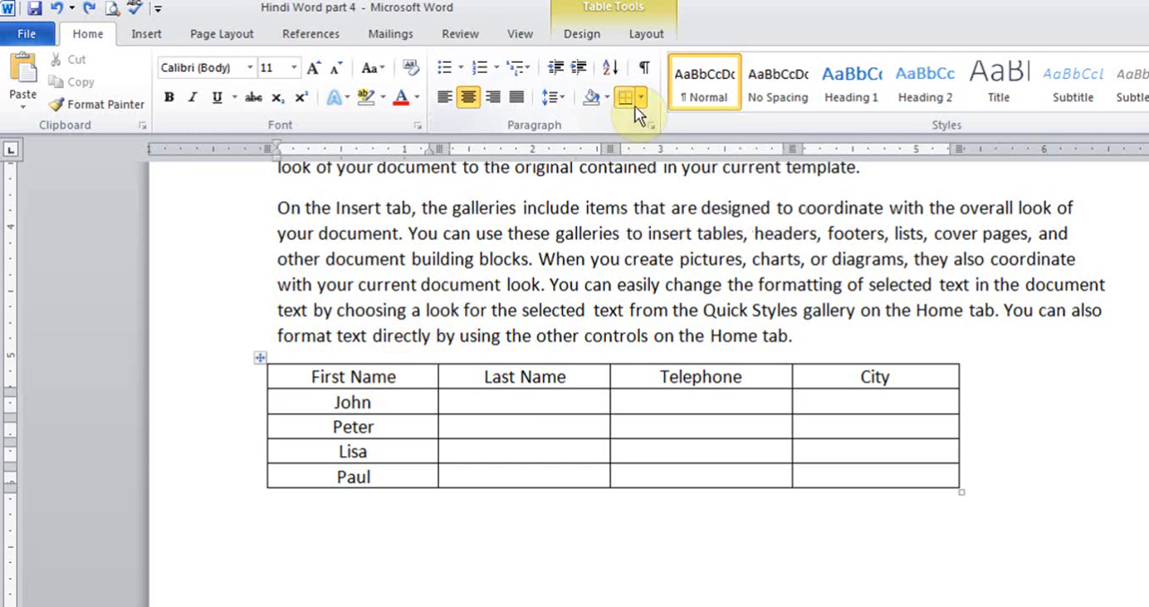
pyautogui.click(607, 77)
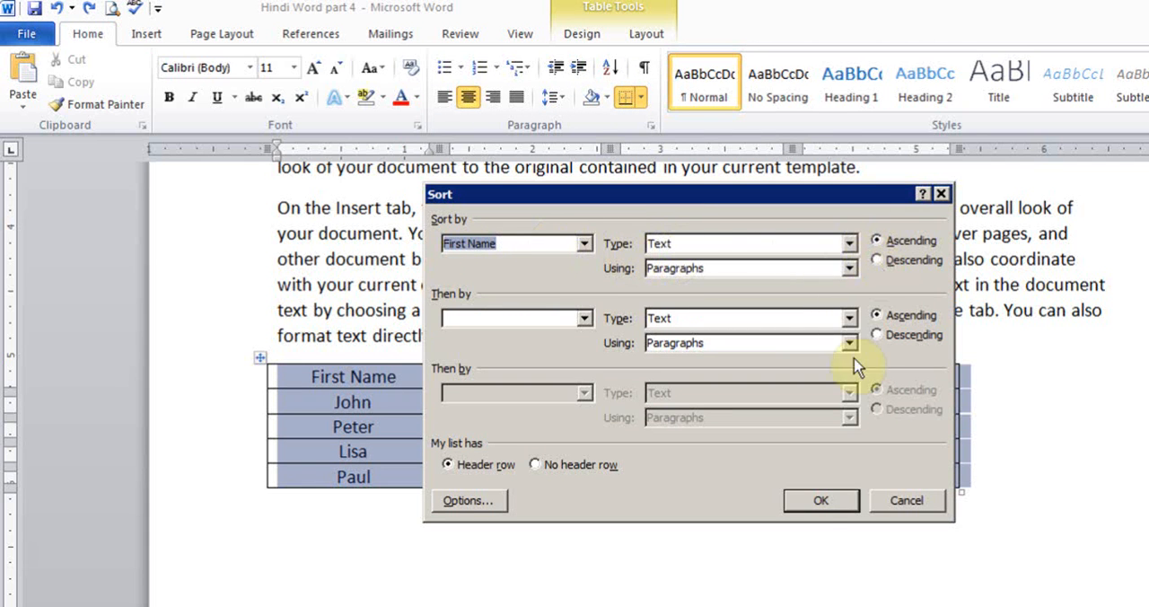
pyautogui.click(815, 501)
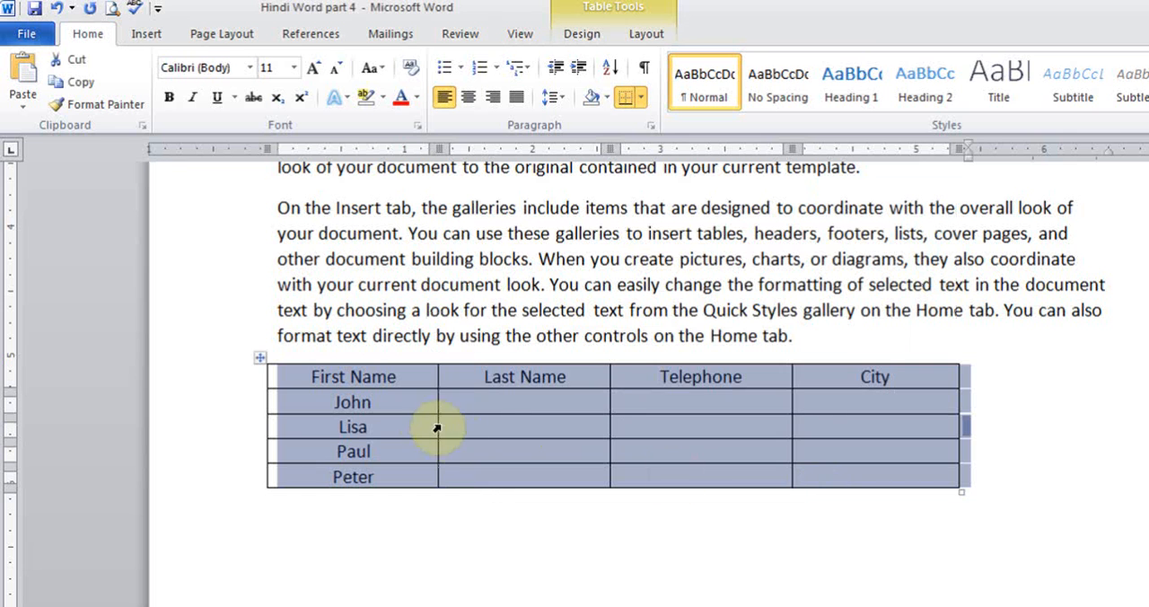
pyautogui.click(415, 404)
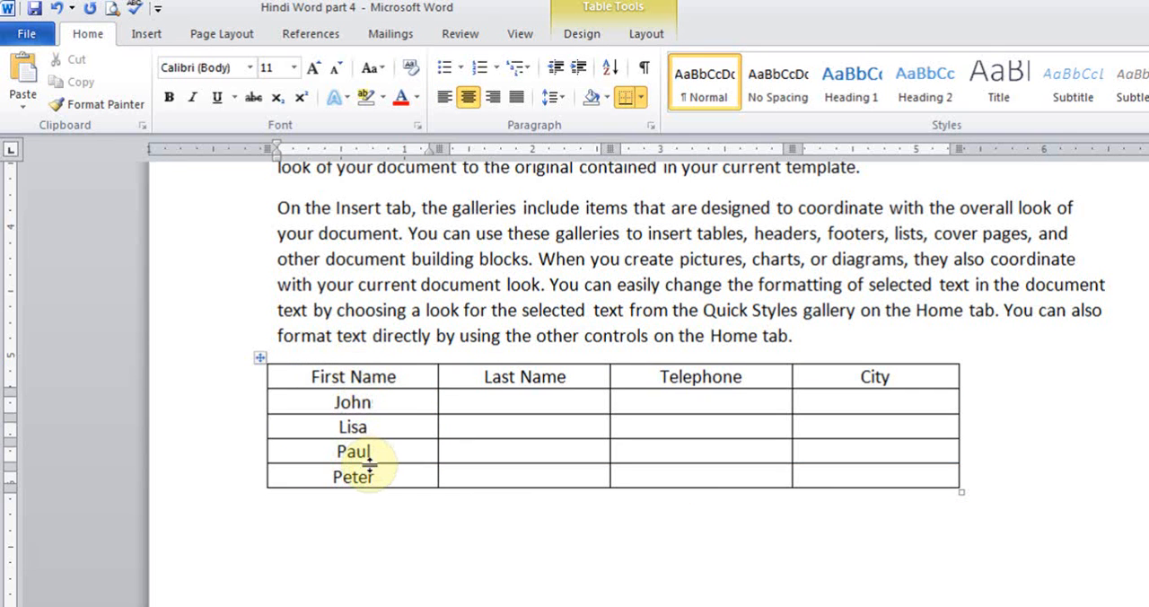
# - Enter 10, 12 and 13 in the first three data cells of the City column
pyautogui.click(659, 36)
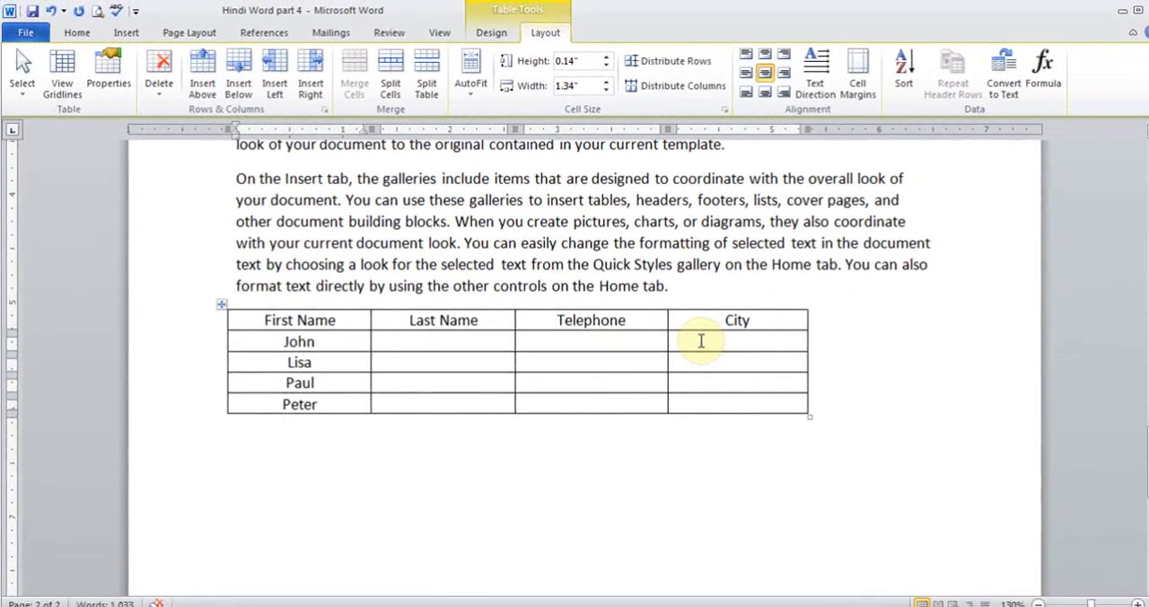
pyautogui.click(701, 341)
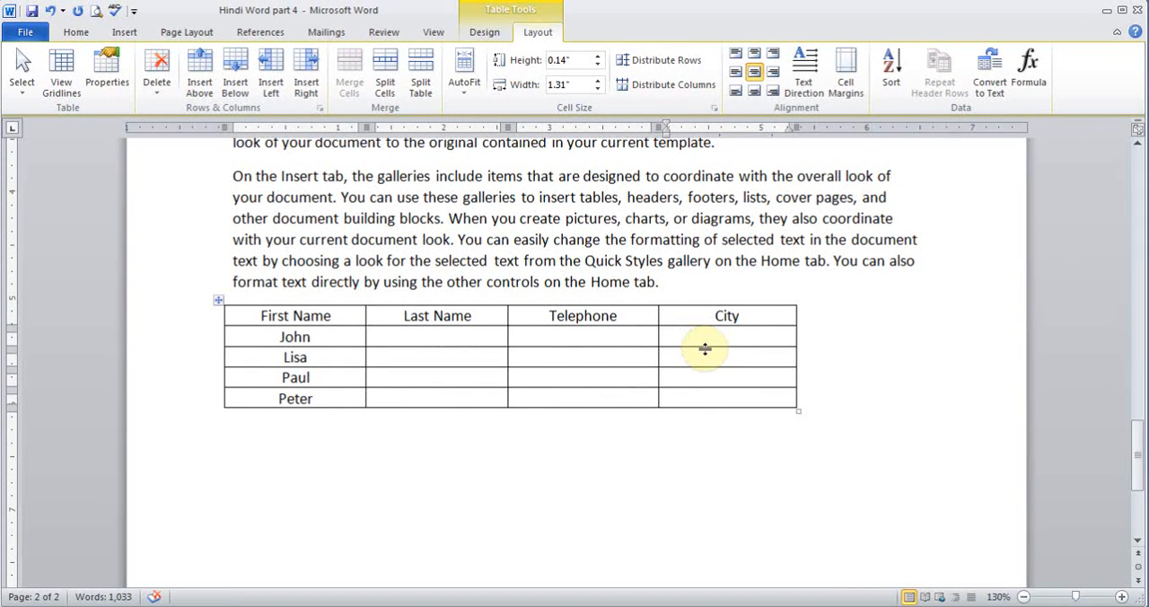
pyautogui.write('10')
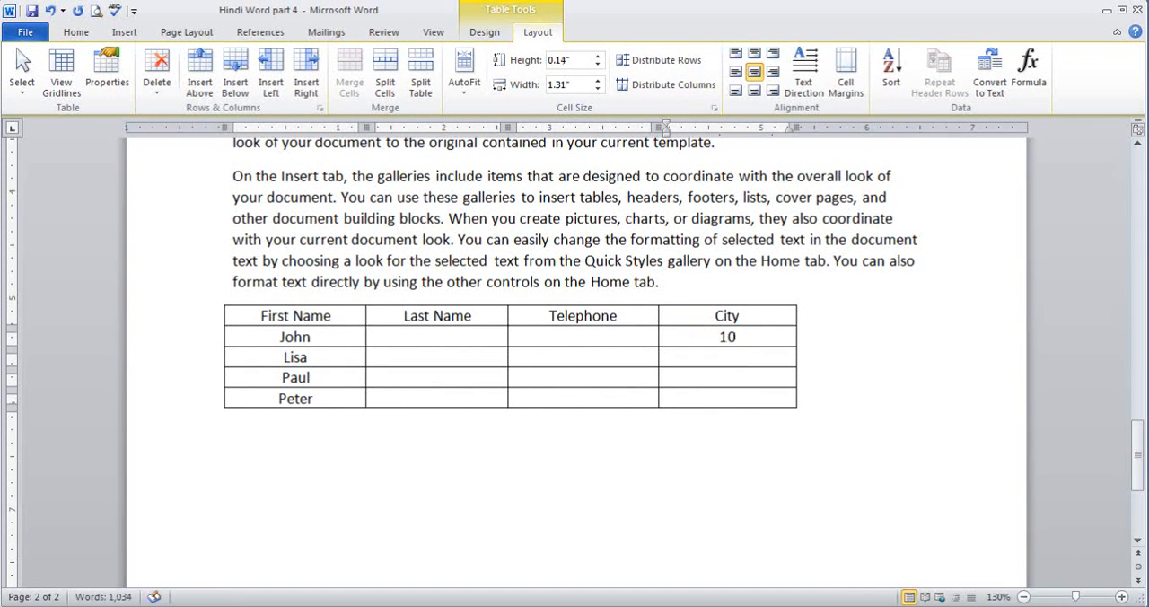
pyautogui.click(704, 356)
pyautogui.write('12')
pyautogui.click(699, 367)
pyautogui.write('13')
# - Add the formula =SUM(ABOVE) to the last cell of the City column, leaving the number format blank
pyautogui.click(732, 397)
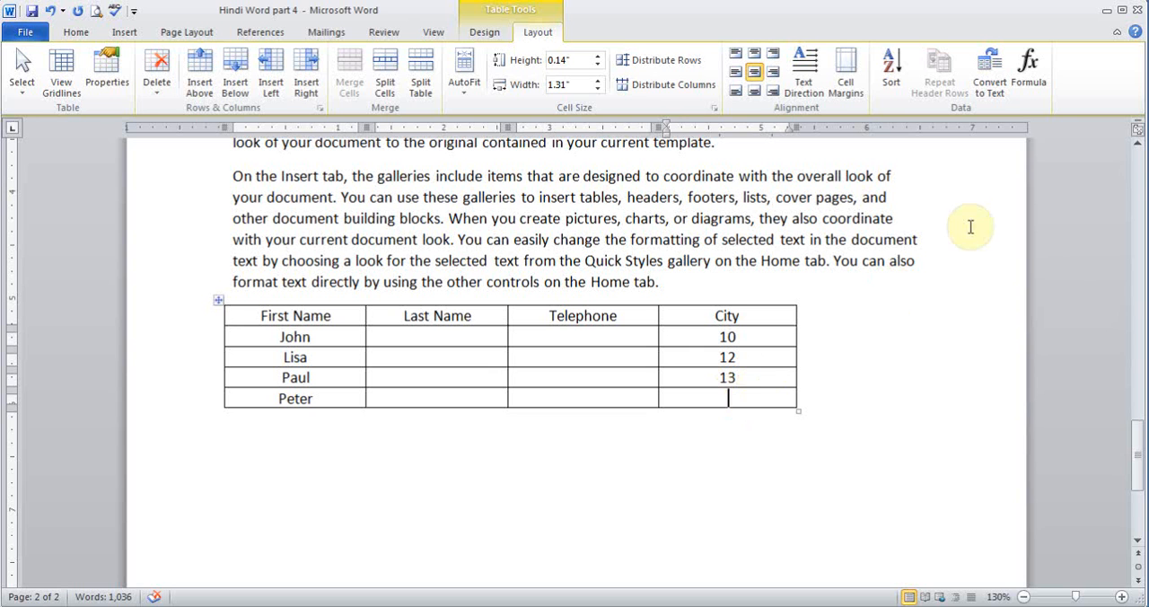
pyautogui.click(1029, 79)
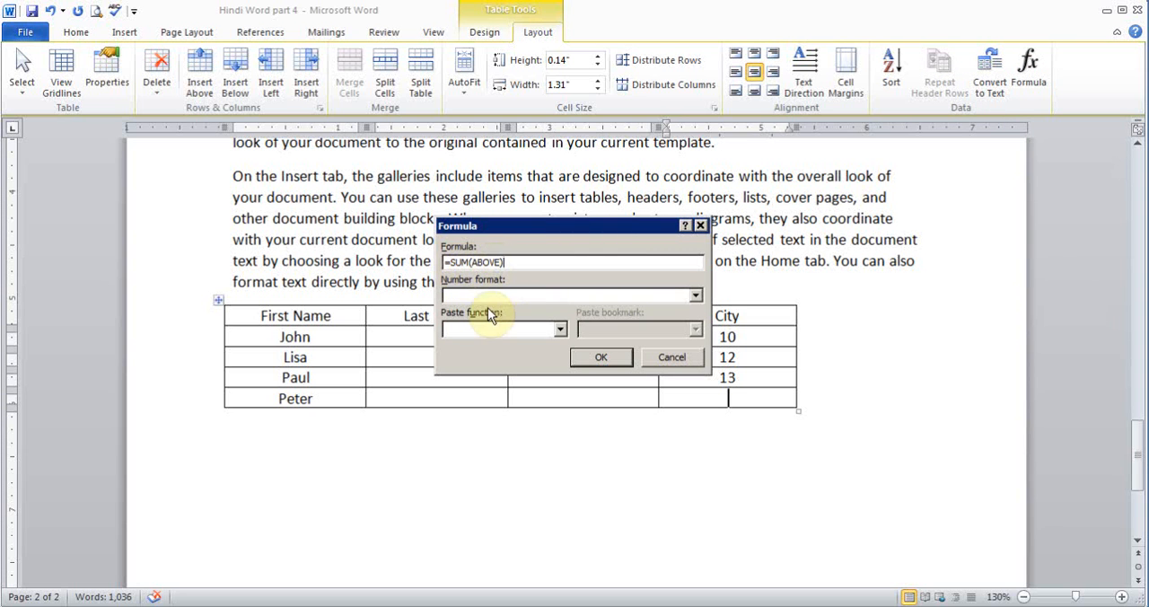
pyautogui.click(696, 297)
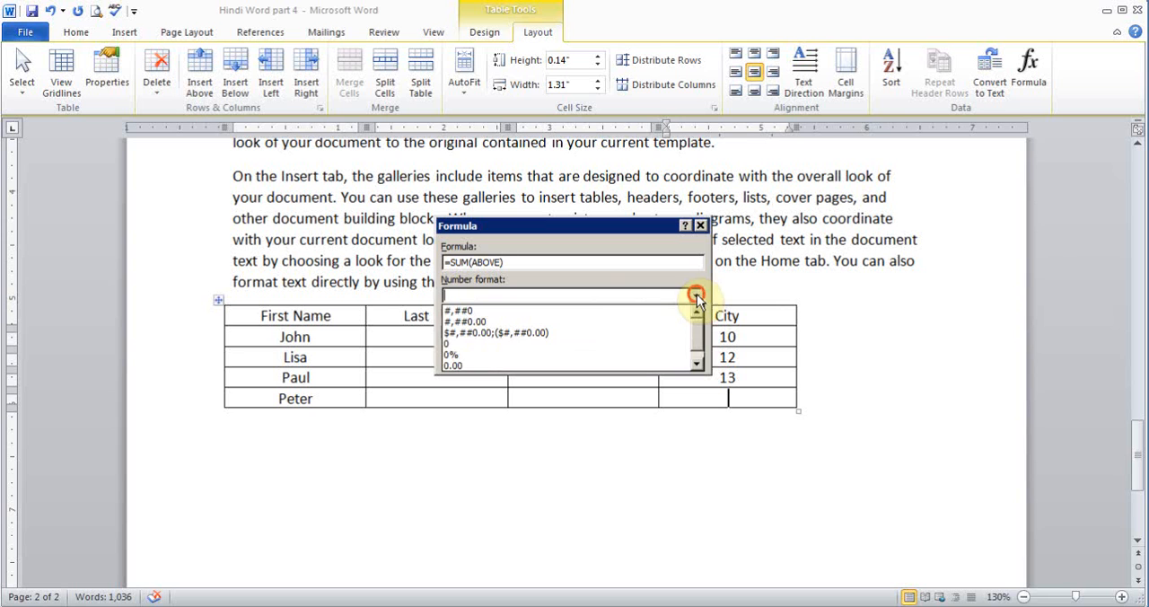
pyautogui.click(696, 365)
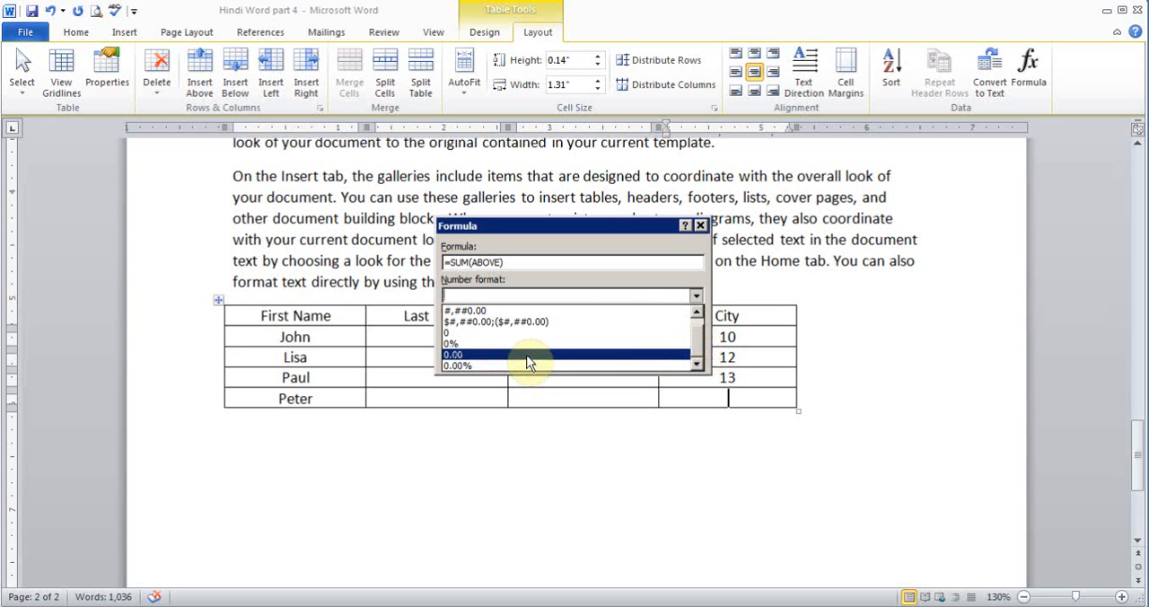
pyautogui.click(696, 311)
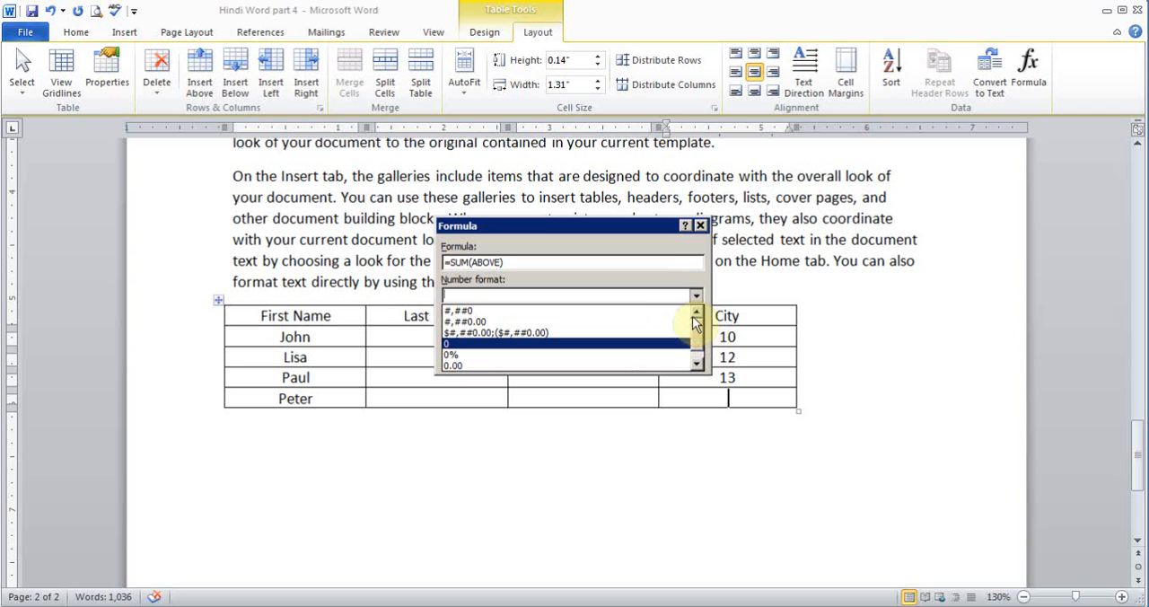
pyautogui.click(658, 272)
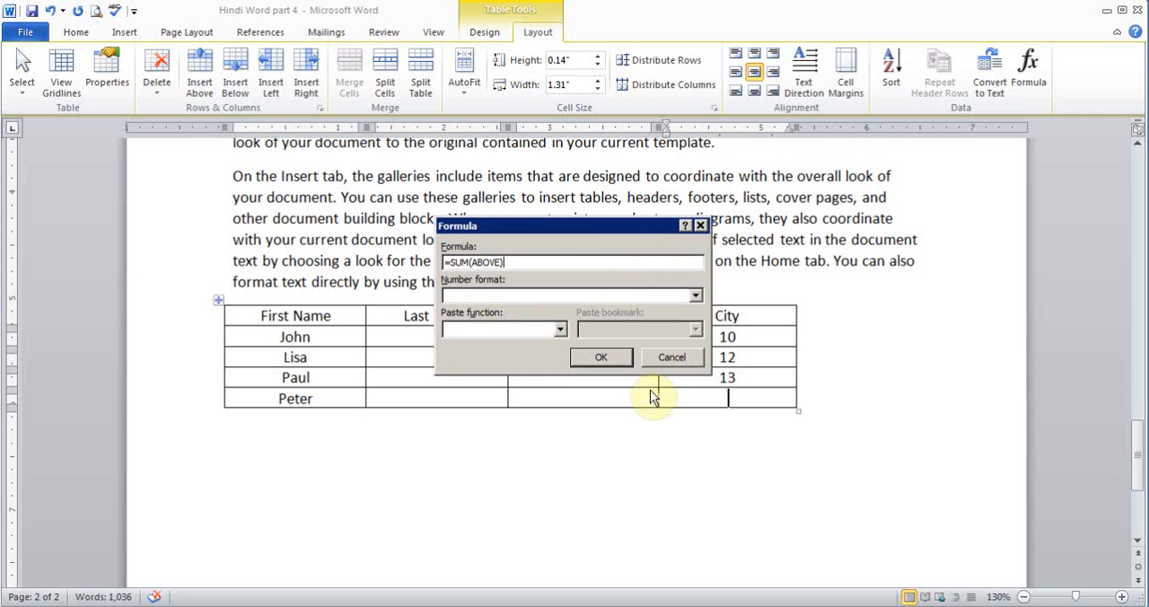
pyautogui.click(601, 359)
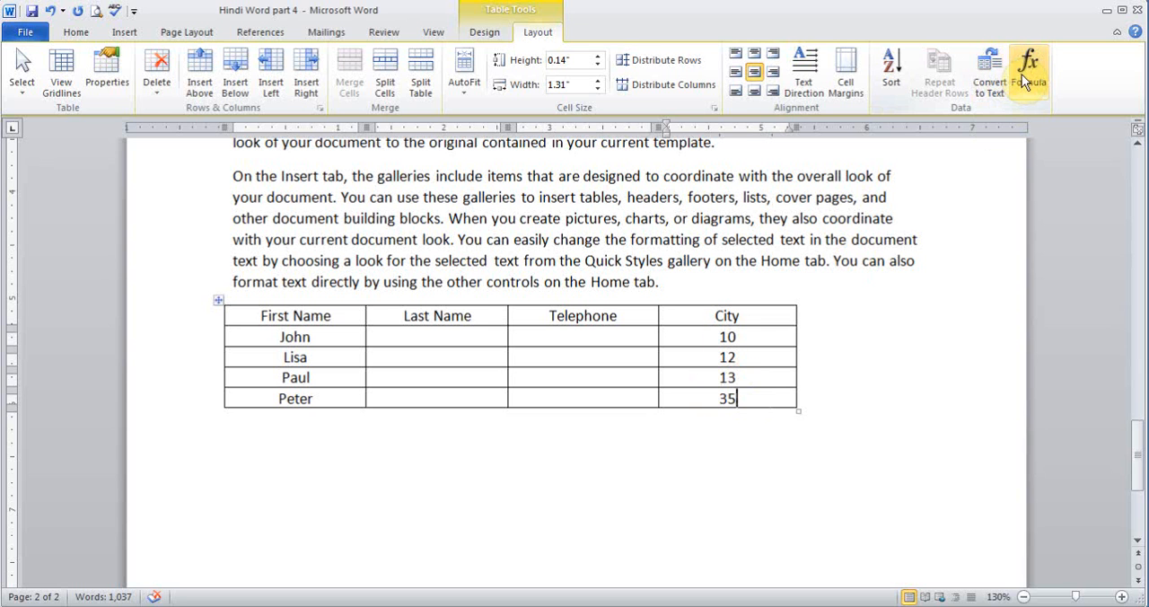
# - Clear the calculated value from the last City cell and delete the entire table
pyautogui.hotkey('shift', 'Home')
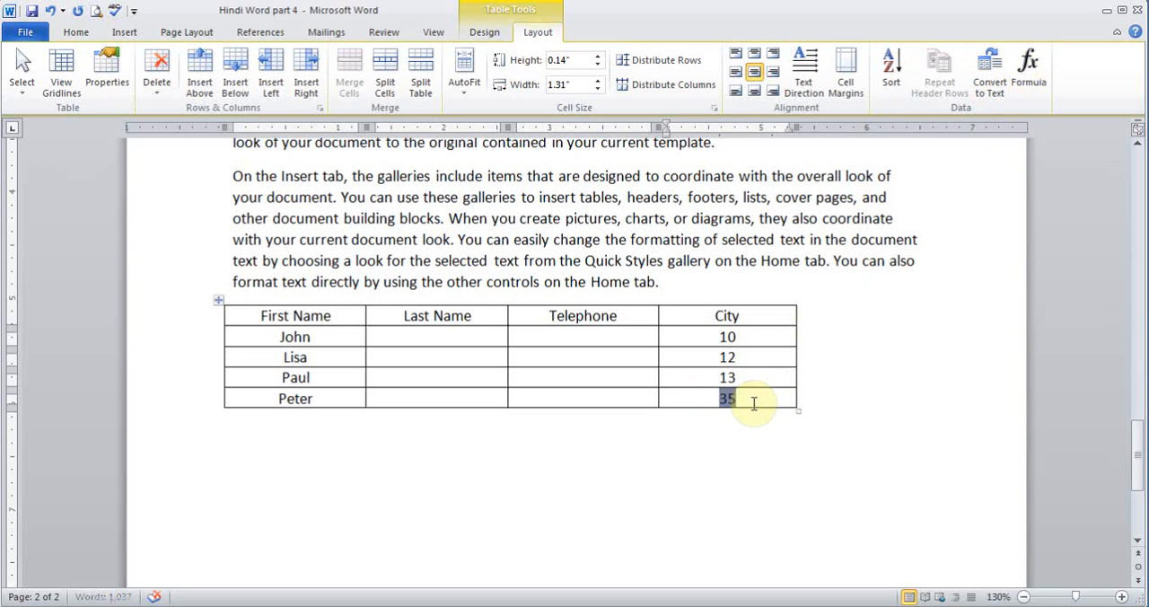
pyautogui.press('BackSpace')
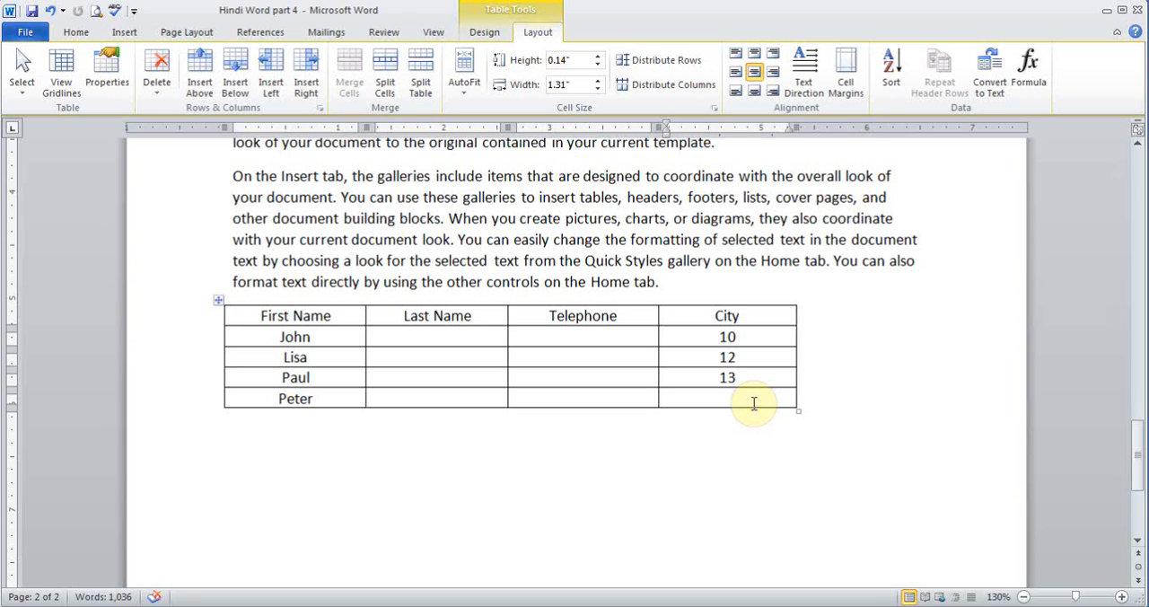
pyautogui.click(162, 86)
pyautogui.click(179, 164)
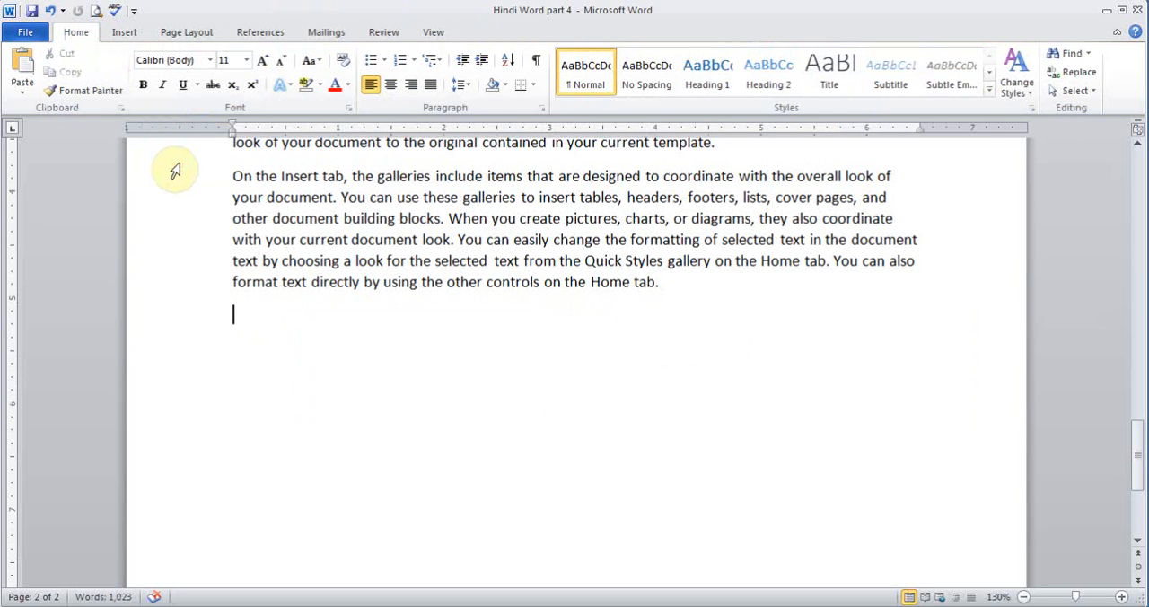
# - Insert the Bear picture from the Team folder at the start of the second paragraph on page 1
pyautogui.click(124, 31)
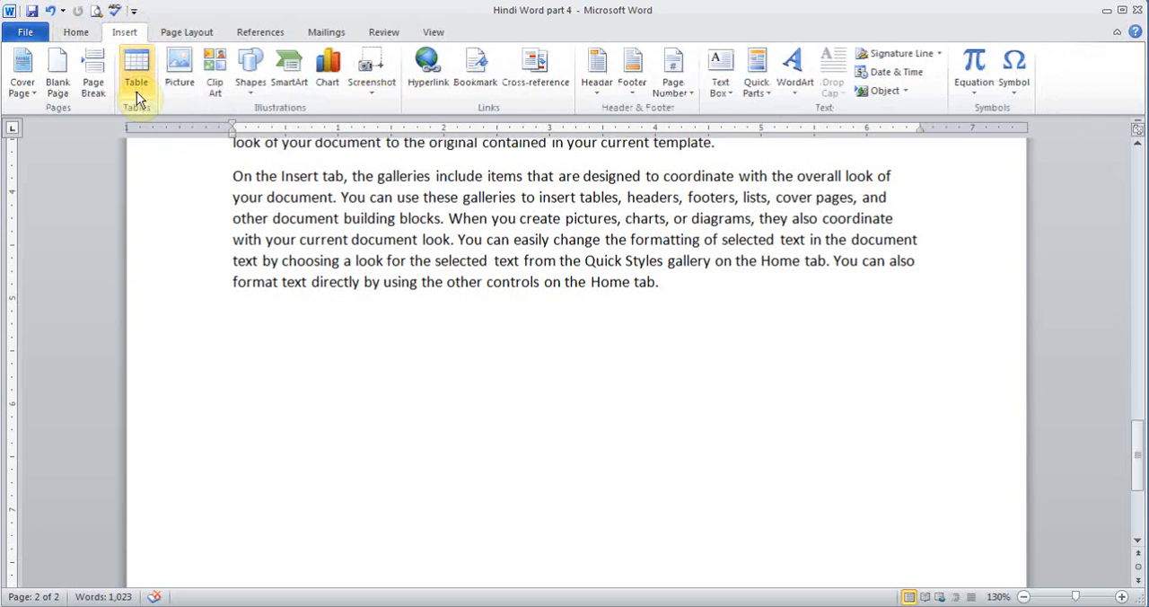
pyautogui.click(1138, 478)
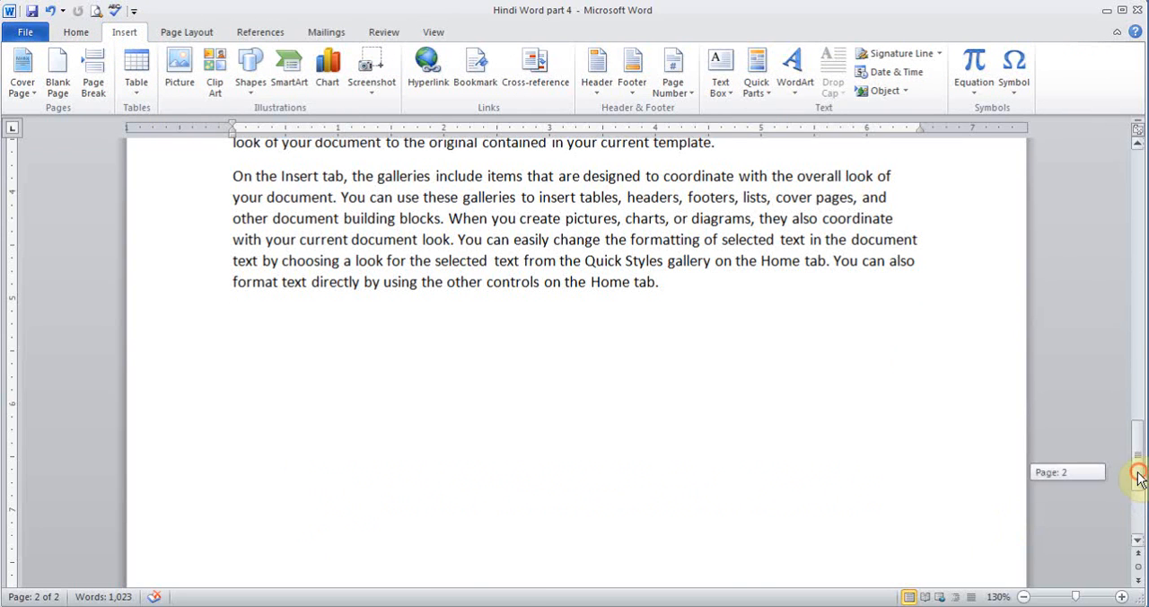
pyautogui.moveTo(1138, 479); pyautogui.dragTo(1115, 192)
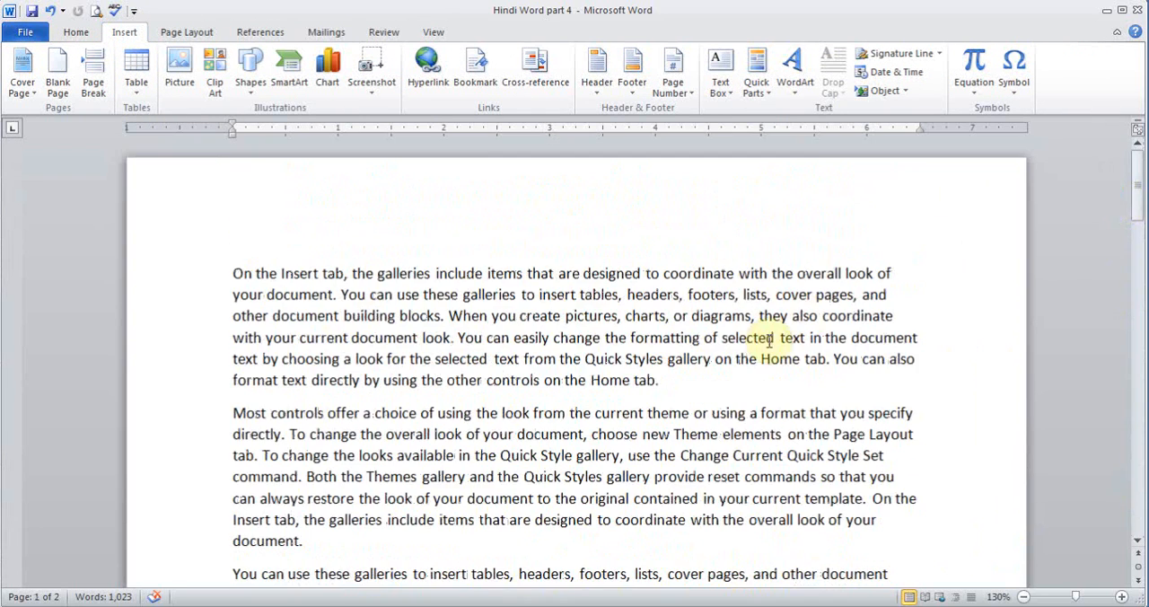
pyautogui.click(233, 412)
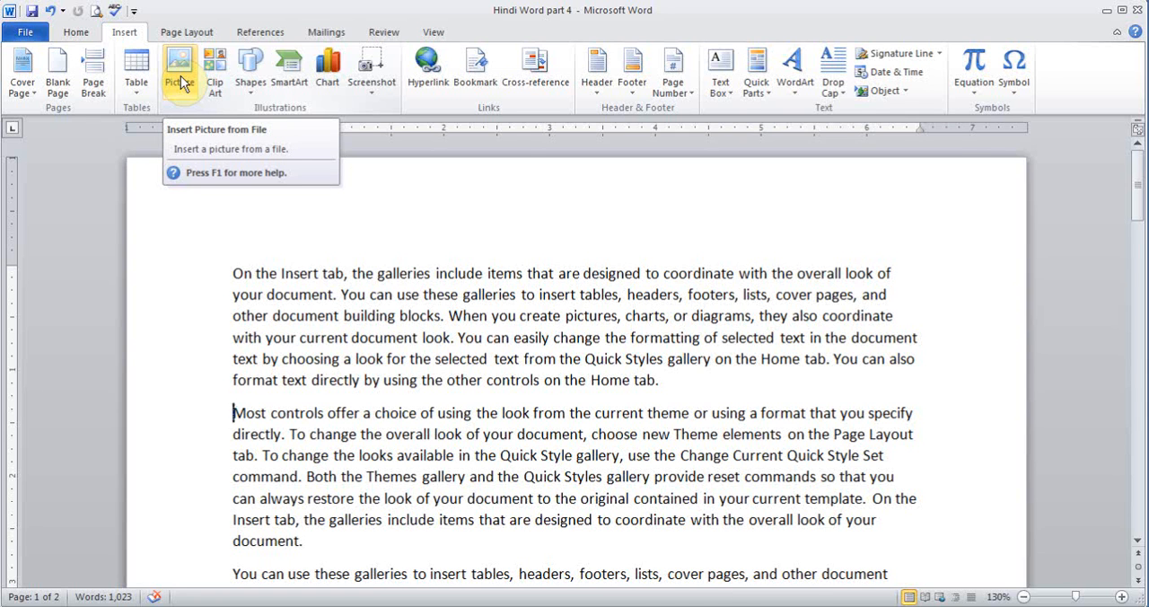
pyautogui.click(180, 79)
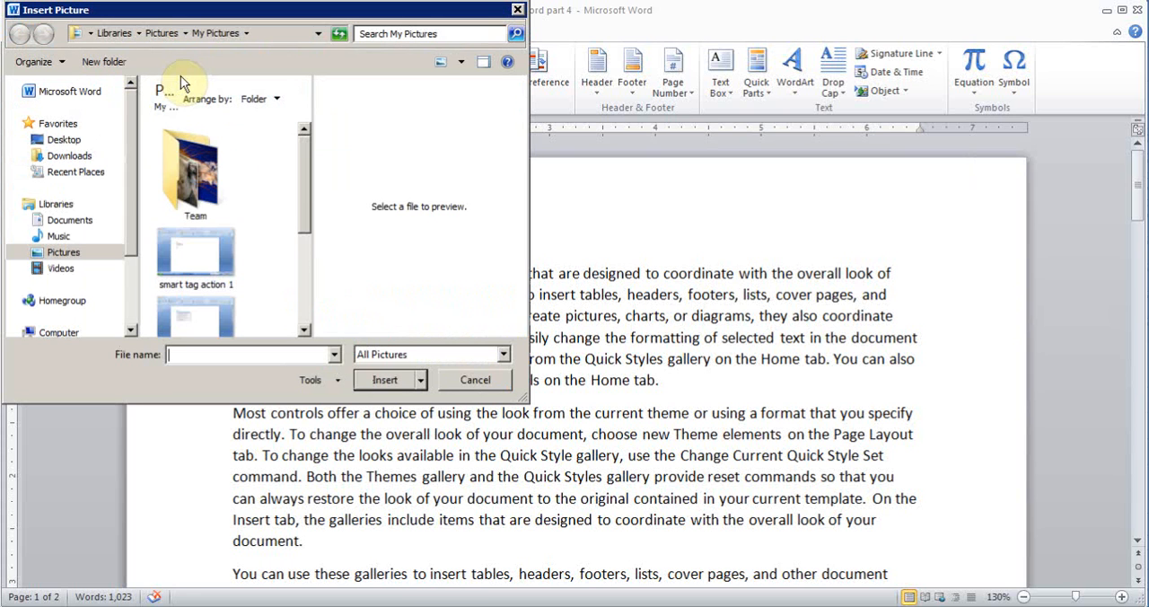
pyautogui.doubleClick(196, 175)
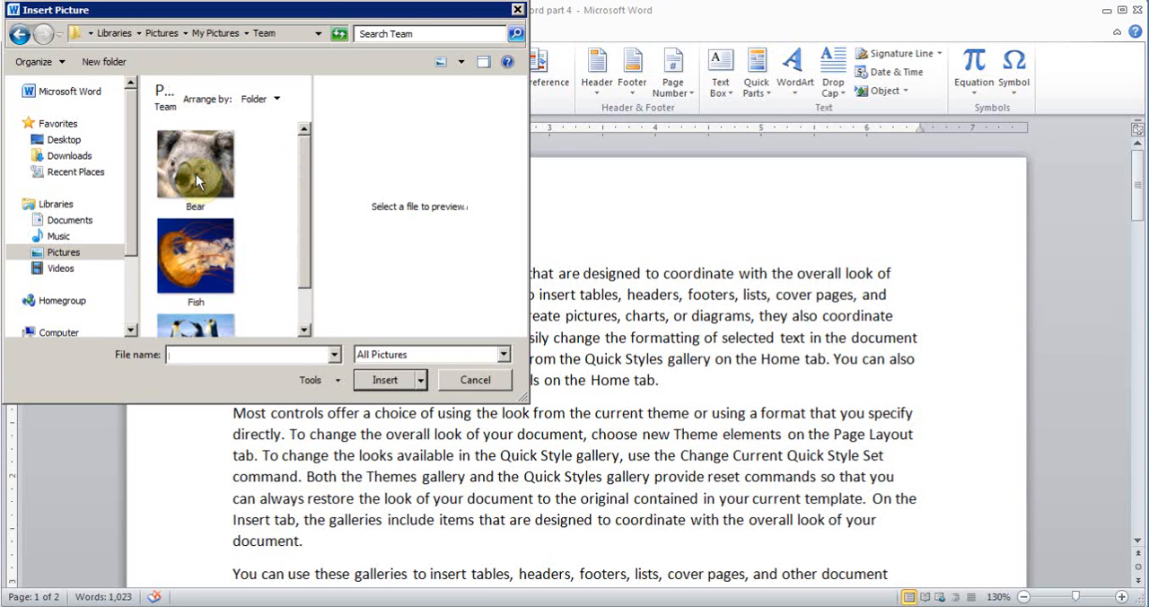
pyautogui.doubleClick(203, 166)
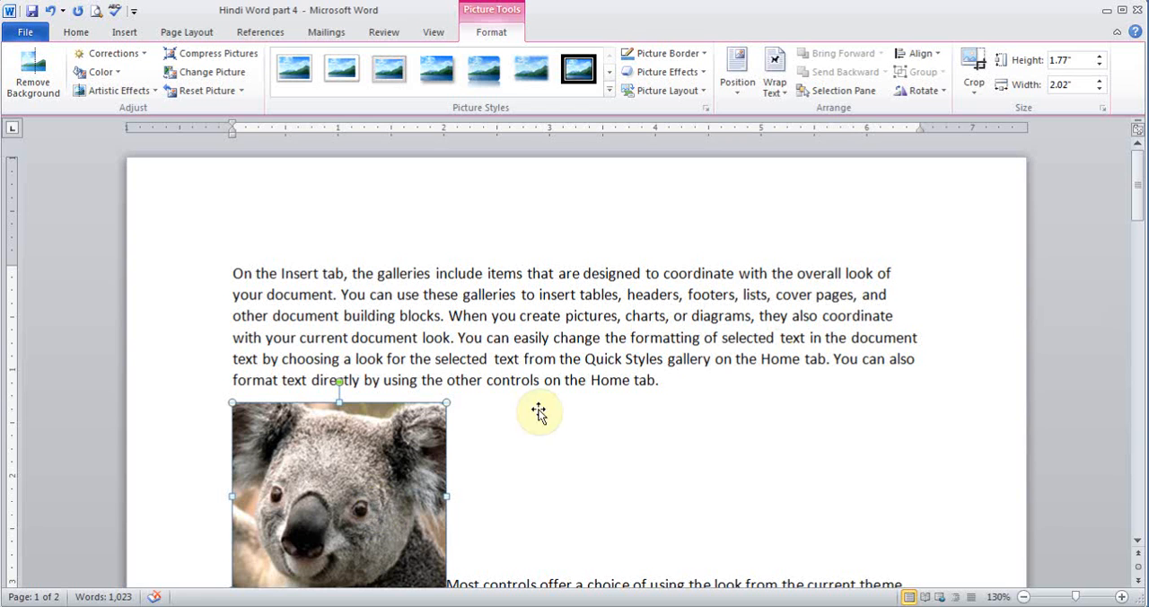
# - Set the koala picture's text wrapping to Through and move it to the middle of the second paragraph
pyautogui.click(779, 94)
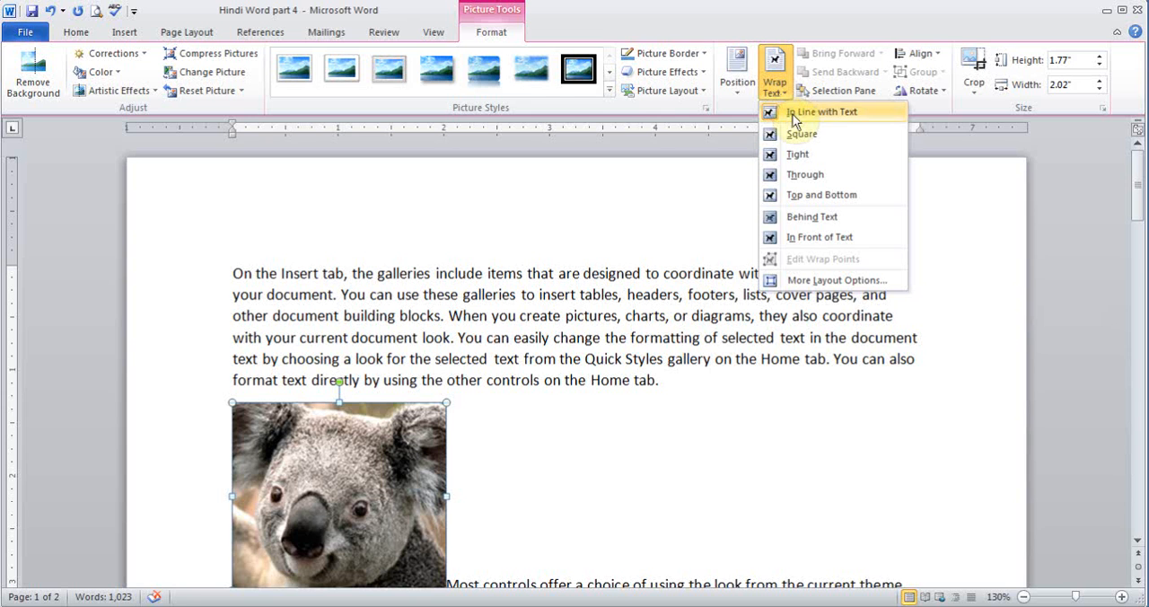
pyautogui.click(804, 176)
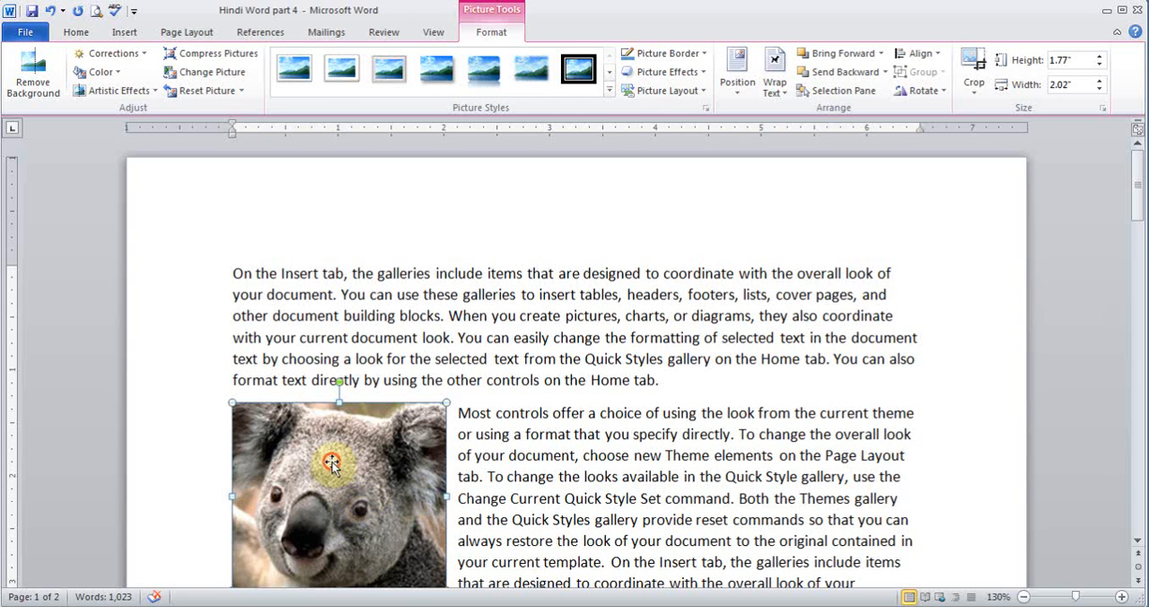
pyautogui.moveTo(332, 461); pyautogui.dragTo(571, 462)
# - Resize the koala picture to about 1.4 inches high and widen it slightly at its right edge
pyautogui.moveTo(1136, 199); pyautogui.dragTo(1137, 229)
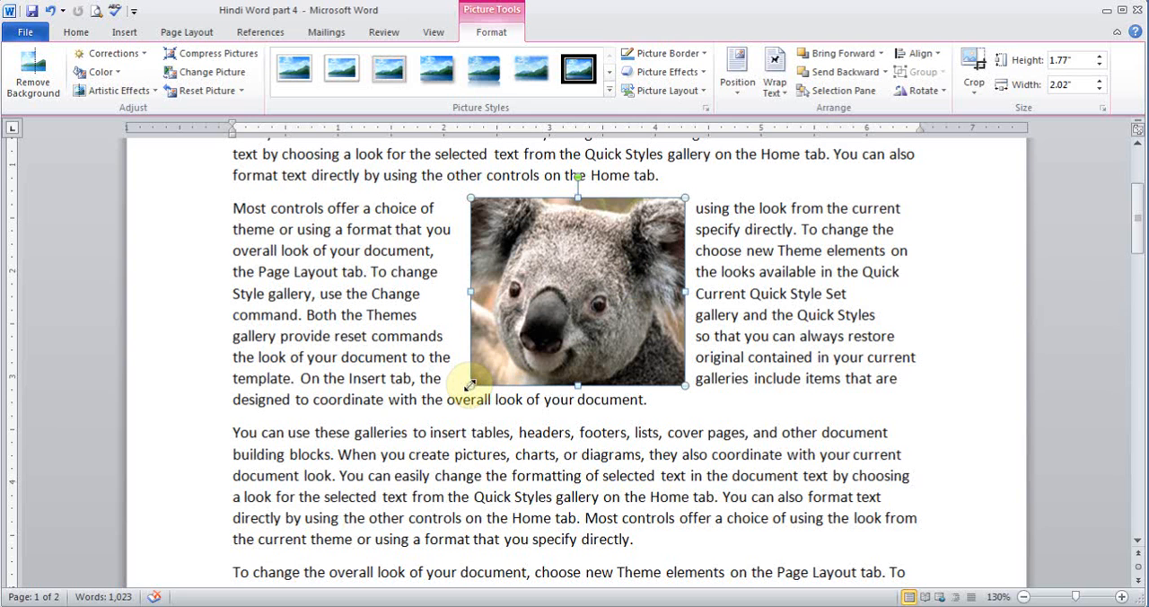
pyautogui.moveTo(469, 385); pyautogui.dragTo(460, 392)
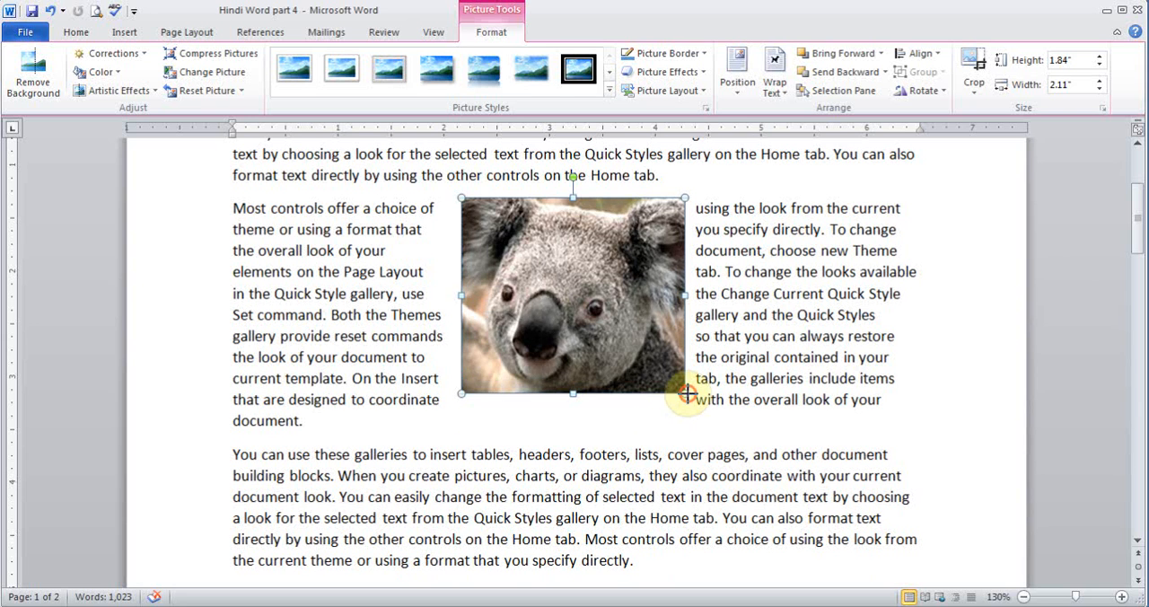
pyautogui.moveTo(686, 392); pyautogui.dragTo(630, 345)
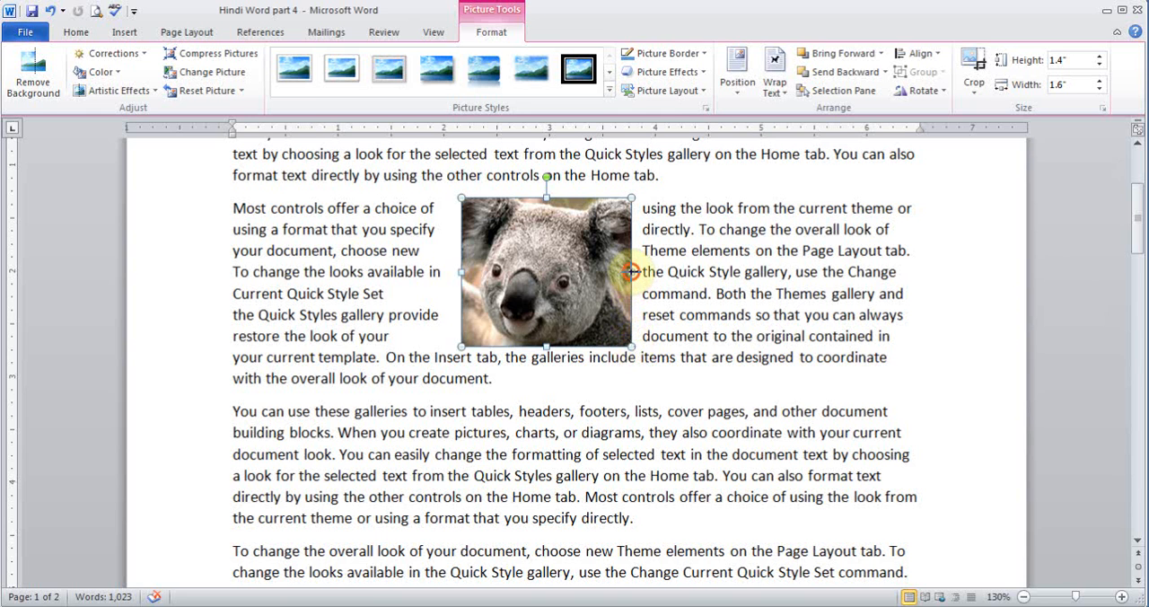
pyautogui.moveTo(630, 263)
pyautogui.mouseDown()
pyautogui.moveTo(699, 262)
pyautogui.moveTo(643, 271)
pyautogui.mouseUp()
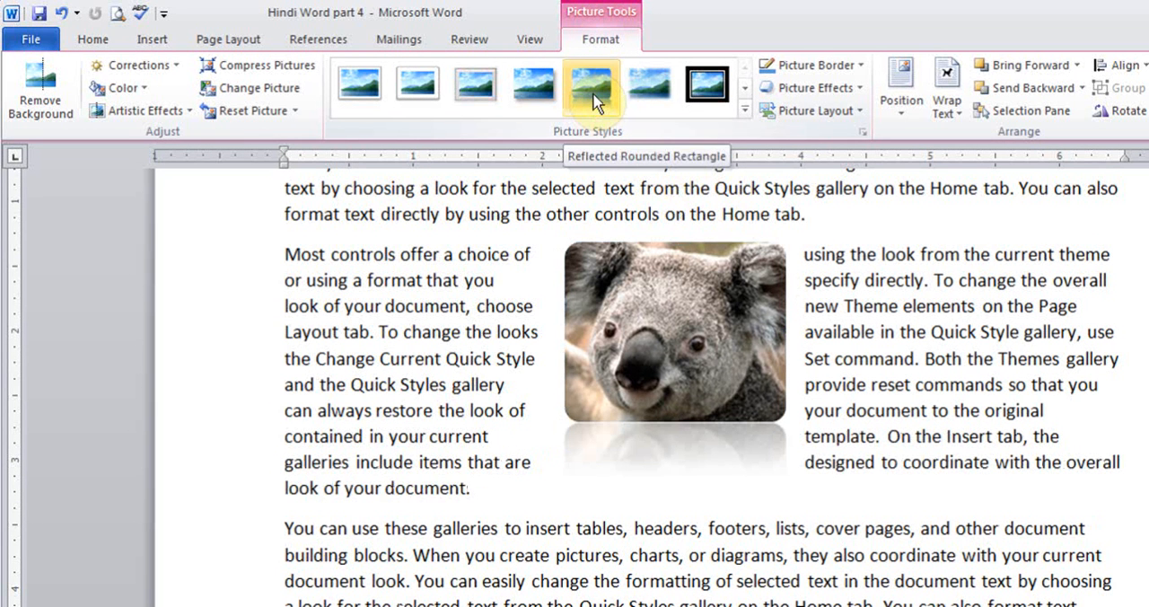
# - Apply the Reflected Rounded Rectangle style to the koala picture, and try the thick black double-frame style
pyautogui.click(592, 100)
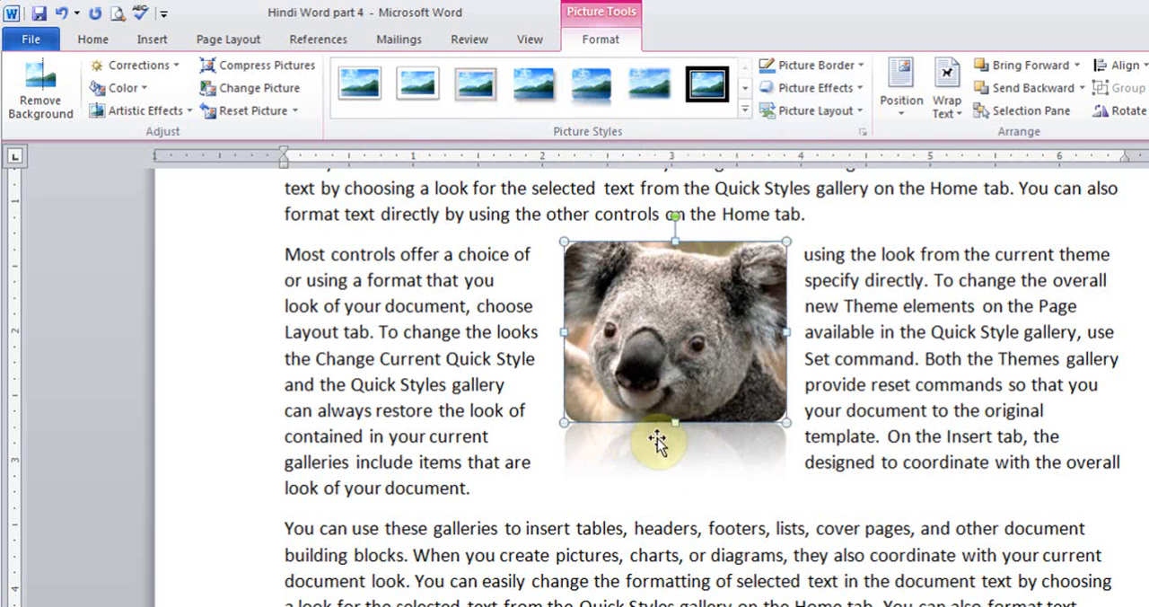
pyautogui.click(731, 106)
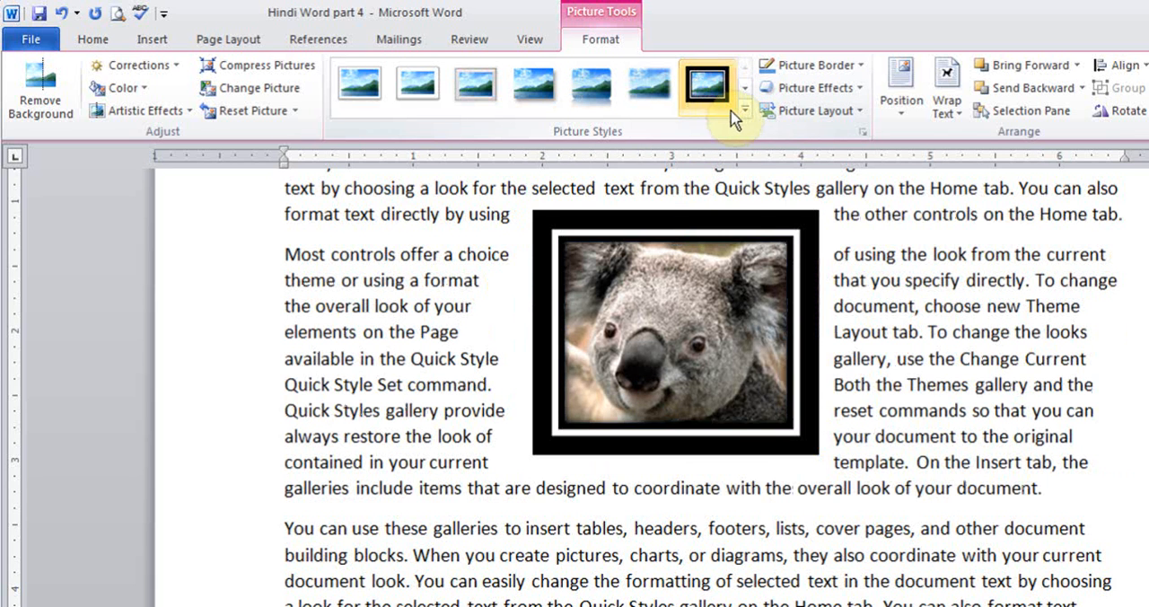
# - Replace the koala picture's style with the reflected perspective style that tilts it and adds a reflection below
pyautogui.click(743, 107)
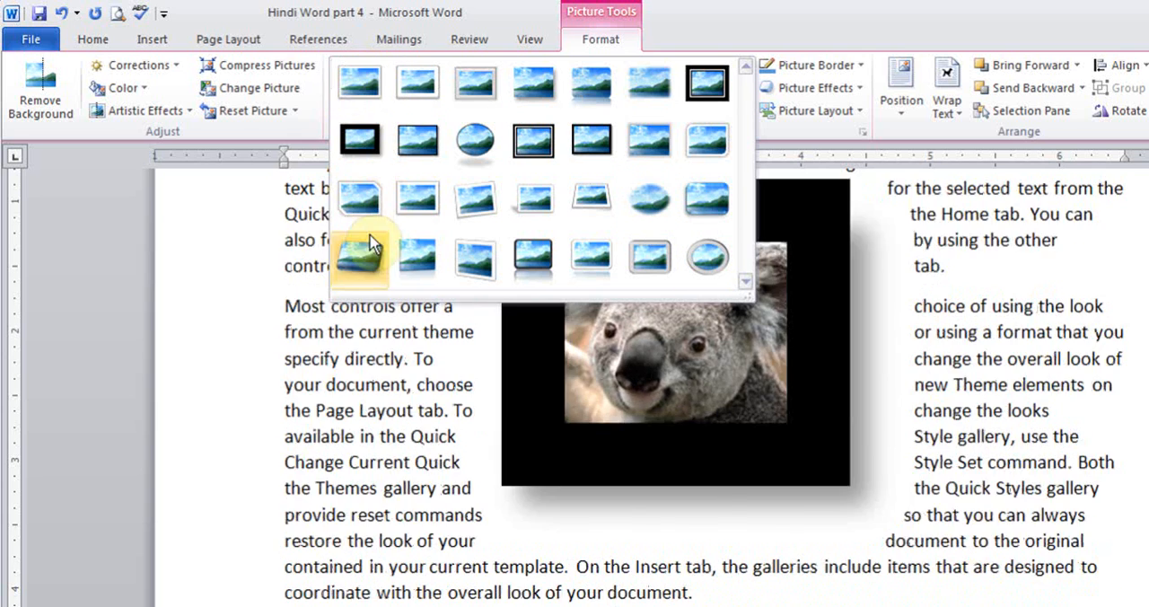
pyautogui.click(414, 254)
pyautogui.click(862, 357)
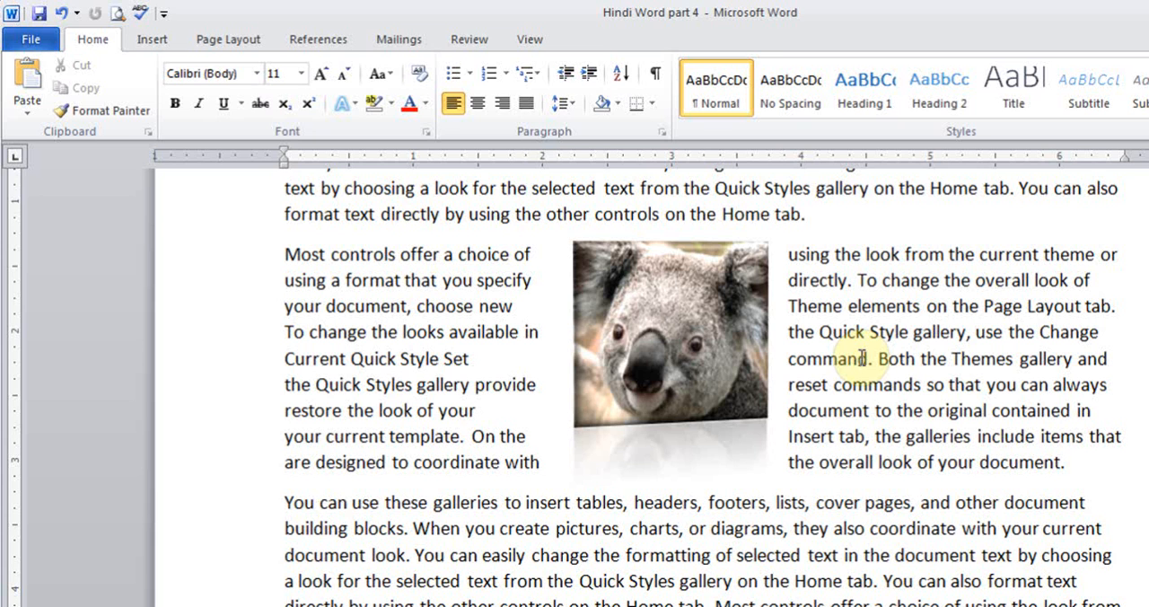
pyautogui.click(642, 308)
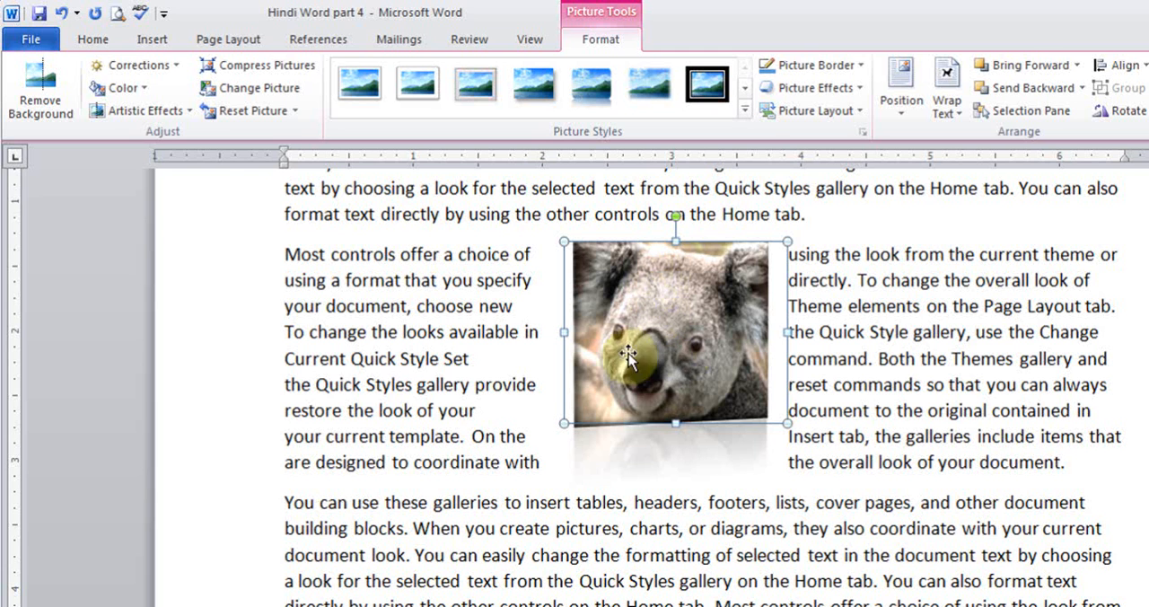
pyautogui.click(841, 68)
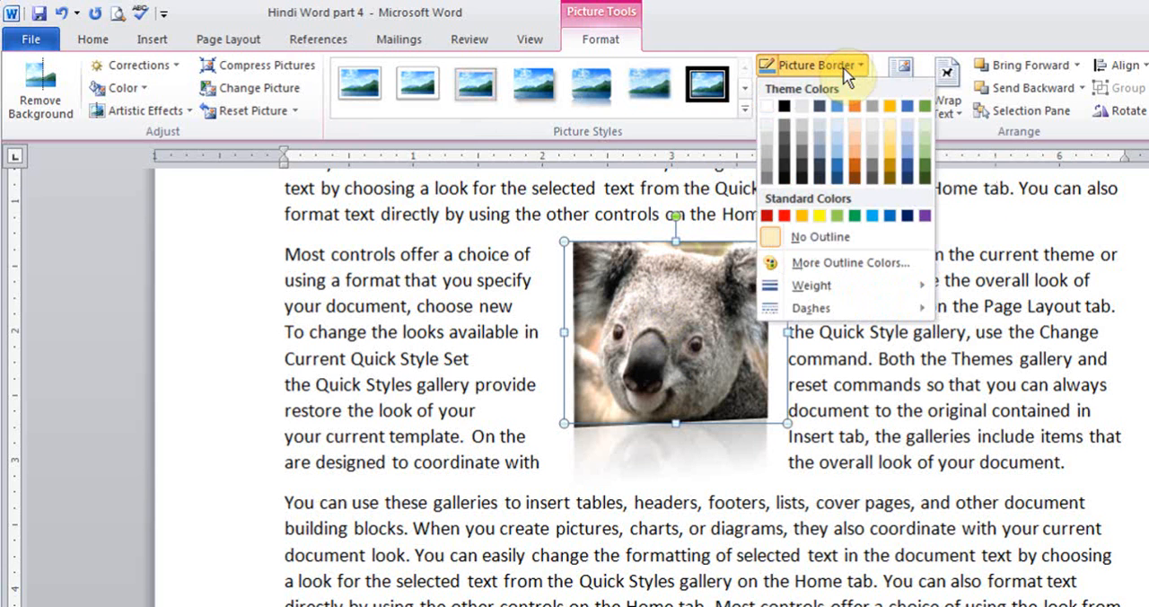
pyautogui.click(832, 45)
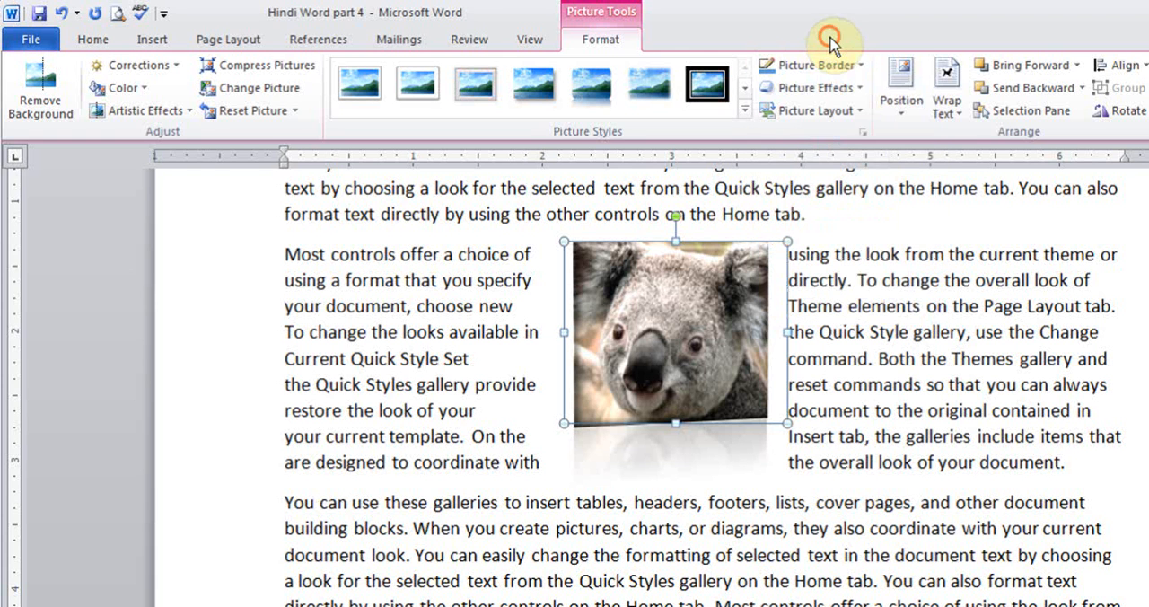
pyautogui.click(853, 137)
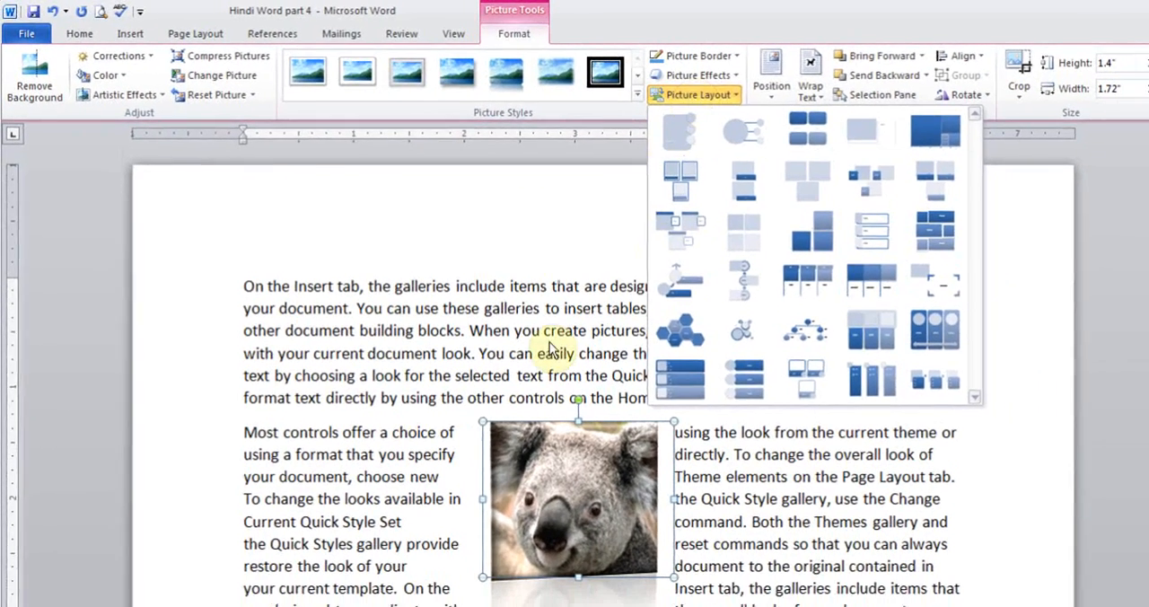
pyautogui.click(620, 565)
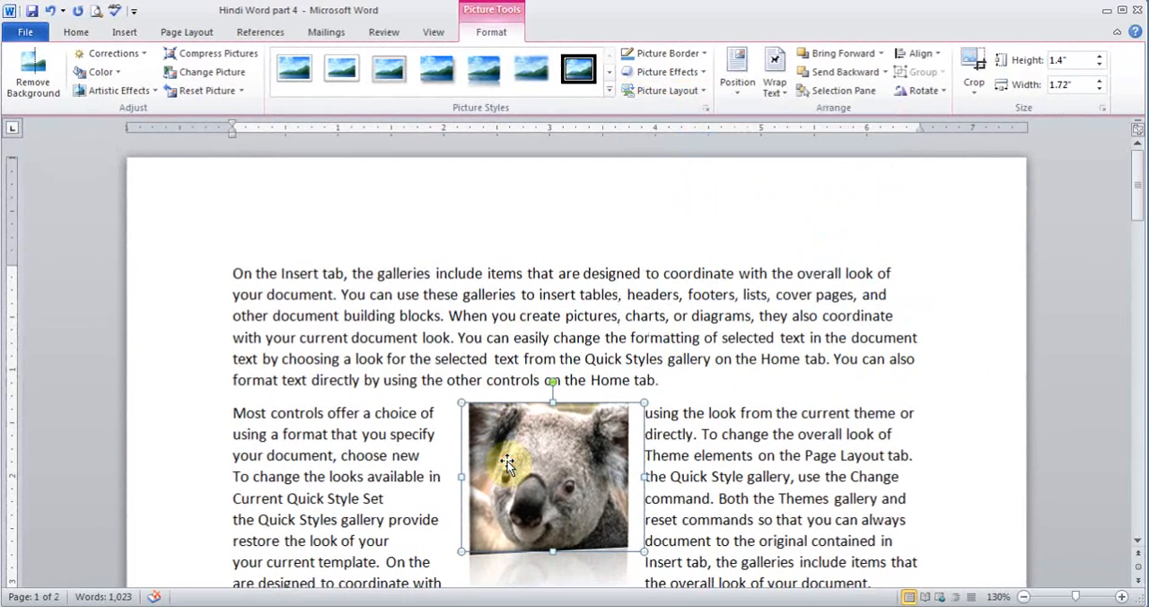
# - Recolor the koala picture with the faded light grey variation and set its text wrapping to Behind Text
pyautogui.click(118, 81)
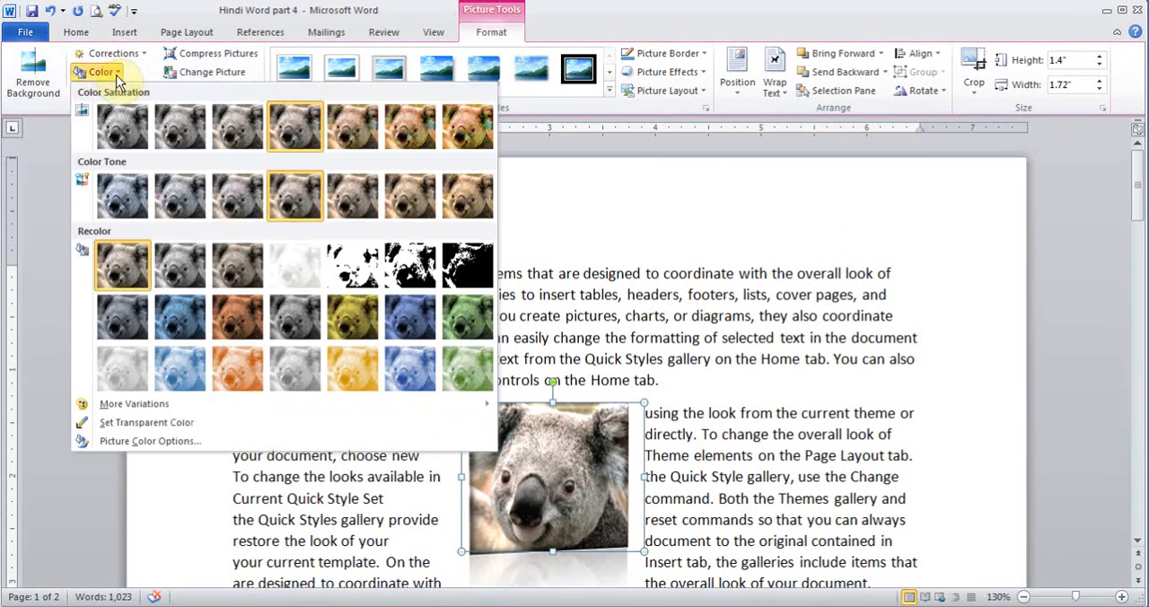
pyautogui.click(130, 361)
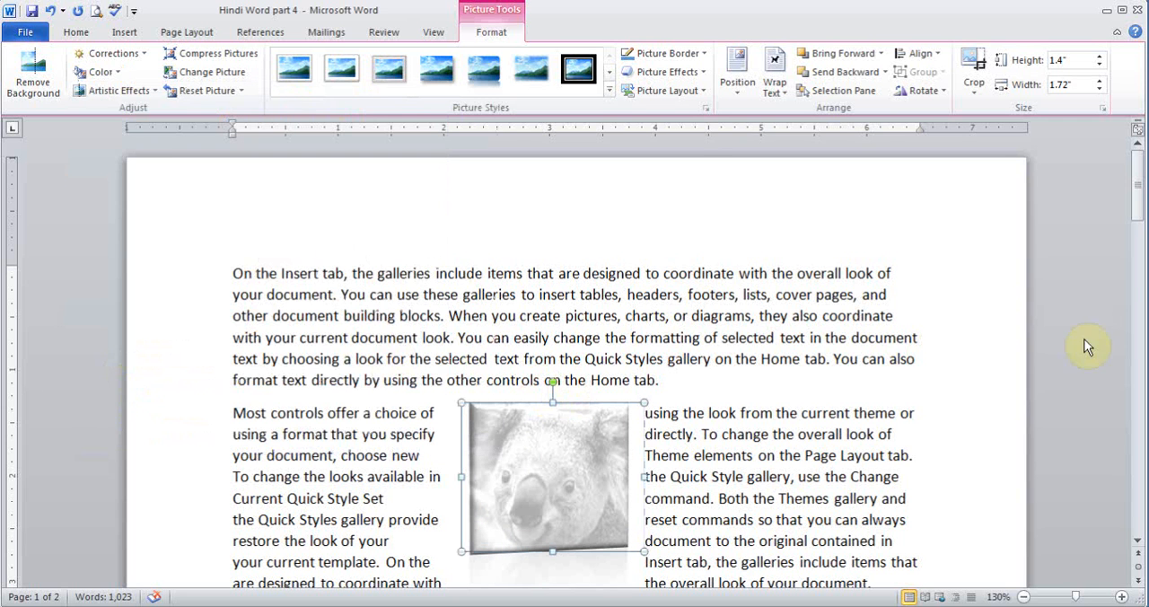
pyautogui.moveTo(1138, 174); pyautogui.dragTo(1136, 190)
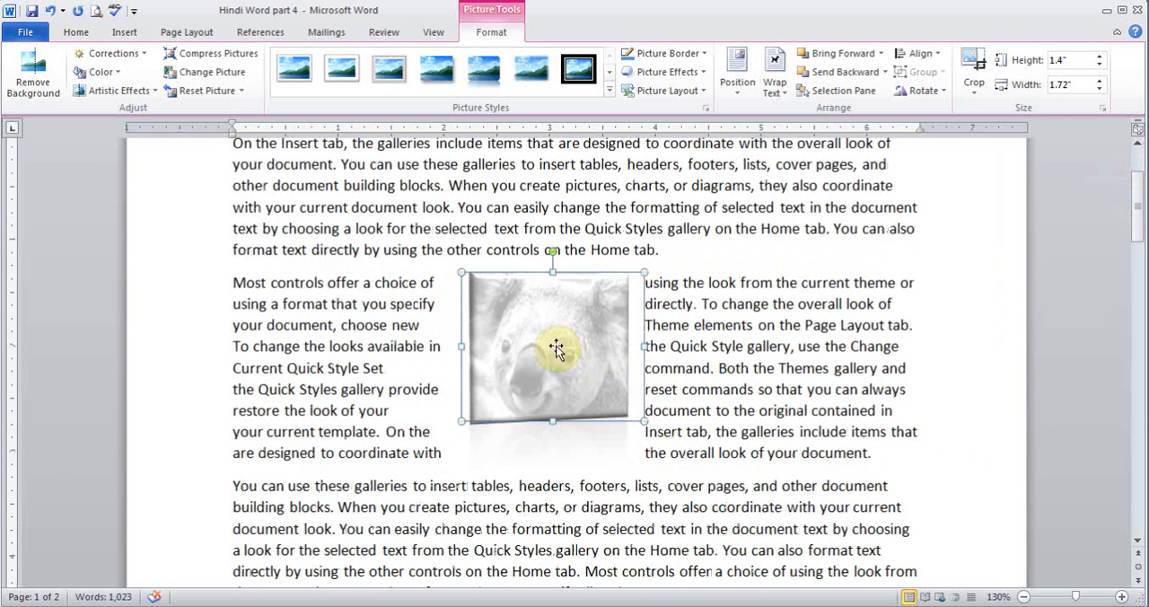
pyautogui.click(777, 83)
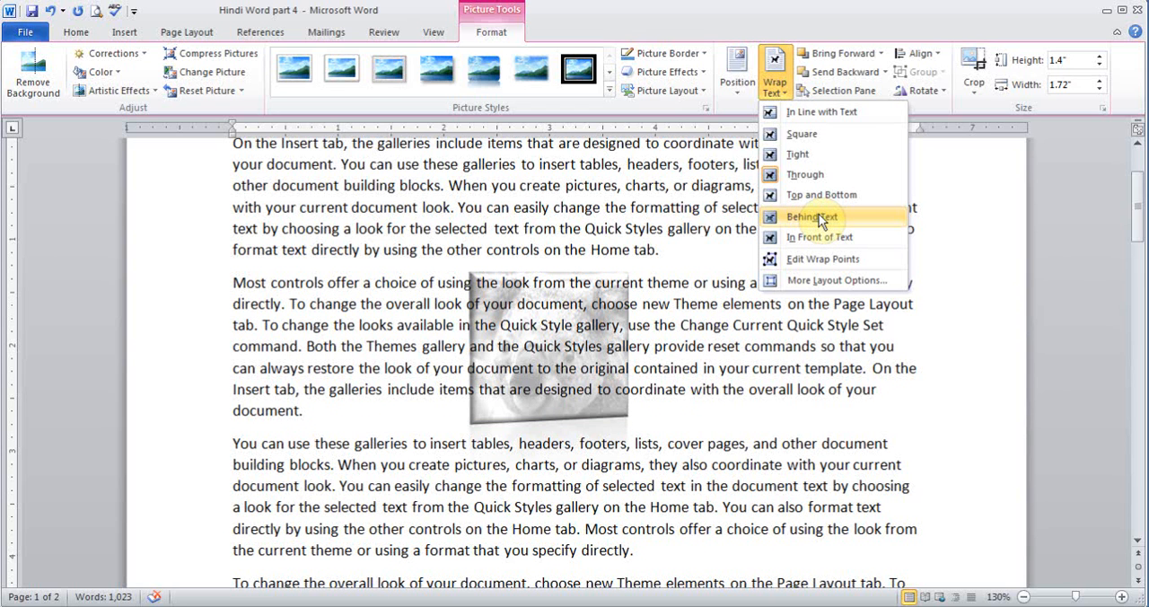
pyautogui.click(818, 218)
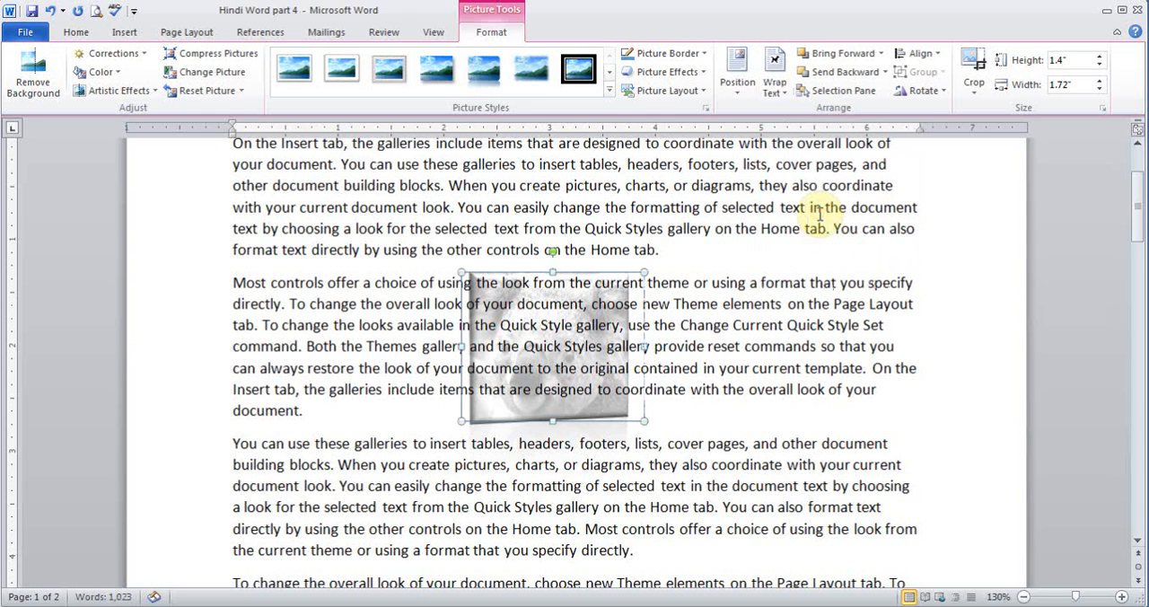
# - Enlarge the koala picture behind the text to about 2.99 by 3.67 inches, and delete it
pyautogui.moveTo(644, 420); pyautogui.dragTo(744, 501)
pyautogui.moveTo(462, 268); pyautogui.dragTo(359, 212)
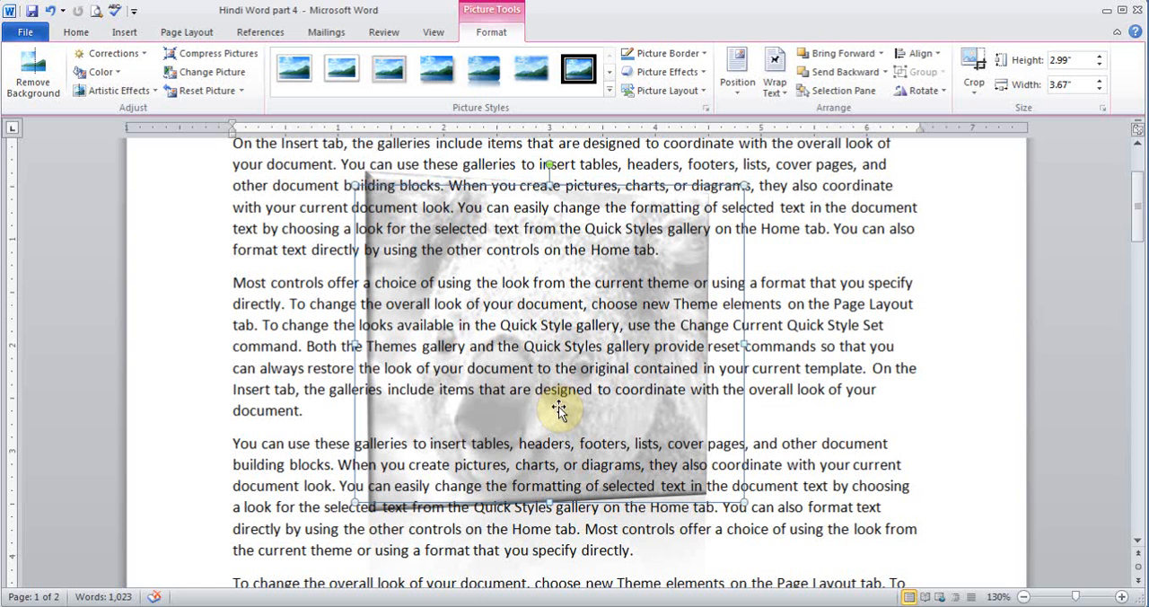
pyautogui.press('Delete')
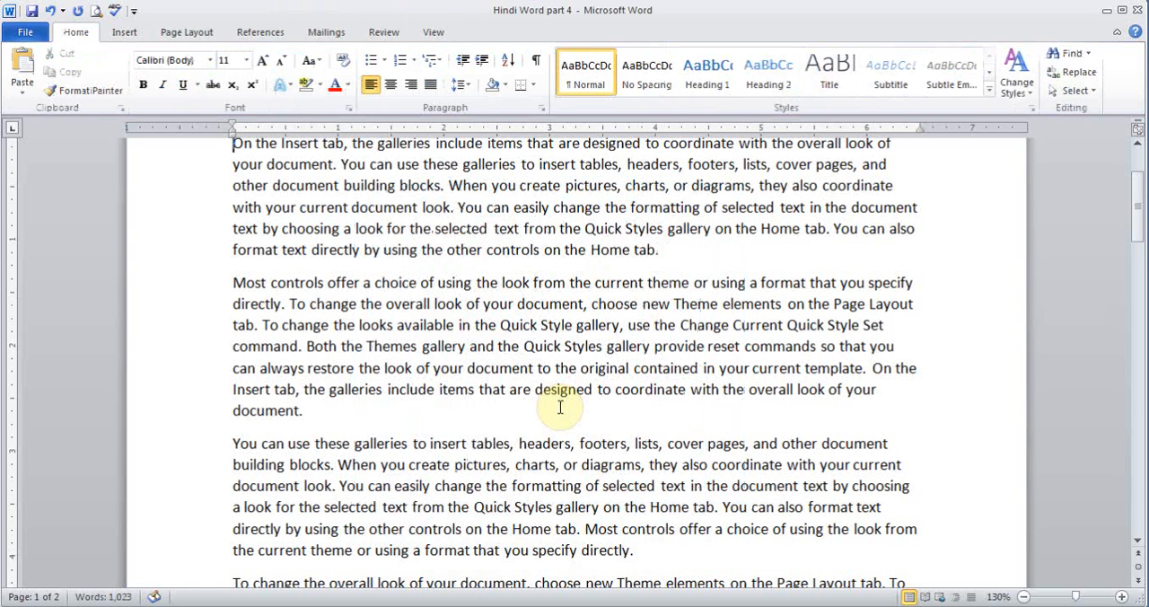
# - Place the cursor at the start of the second paragraph and search Clip Art for "lion" in all media types, including Office.com content
pyautogui.click(122, 32)
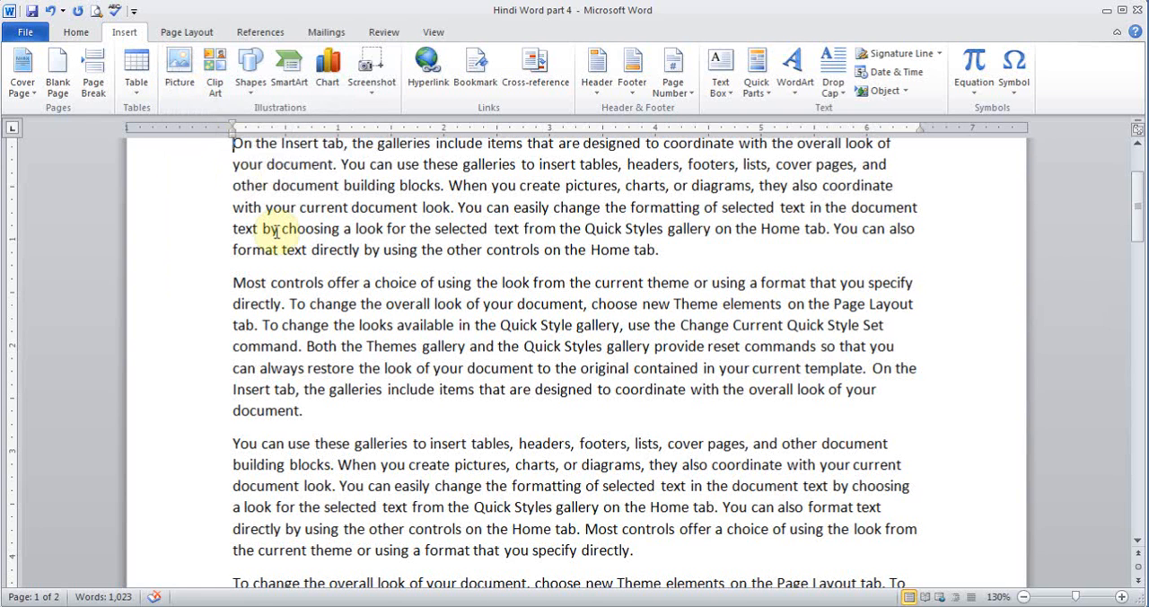
pyautogui.click(234, 282)
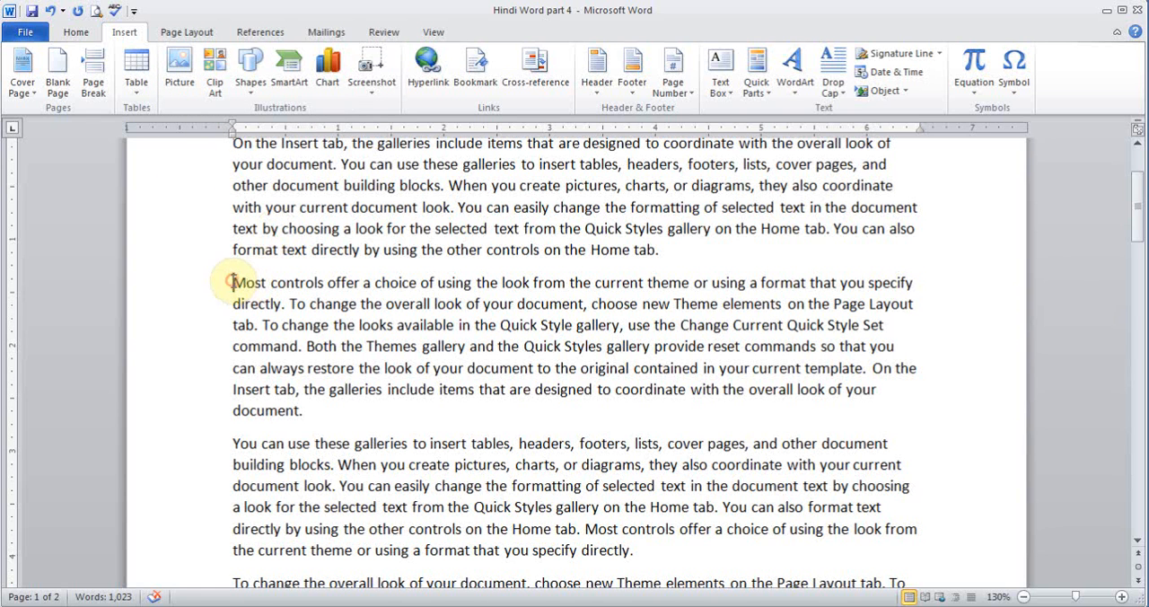
pyautogui.click(216, 72)
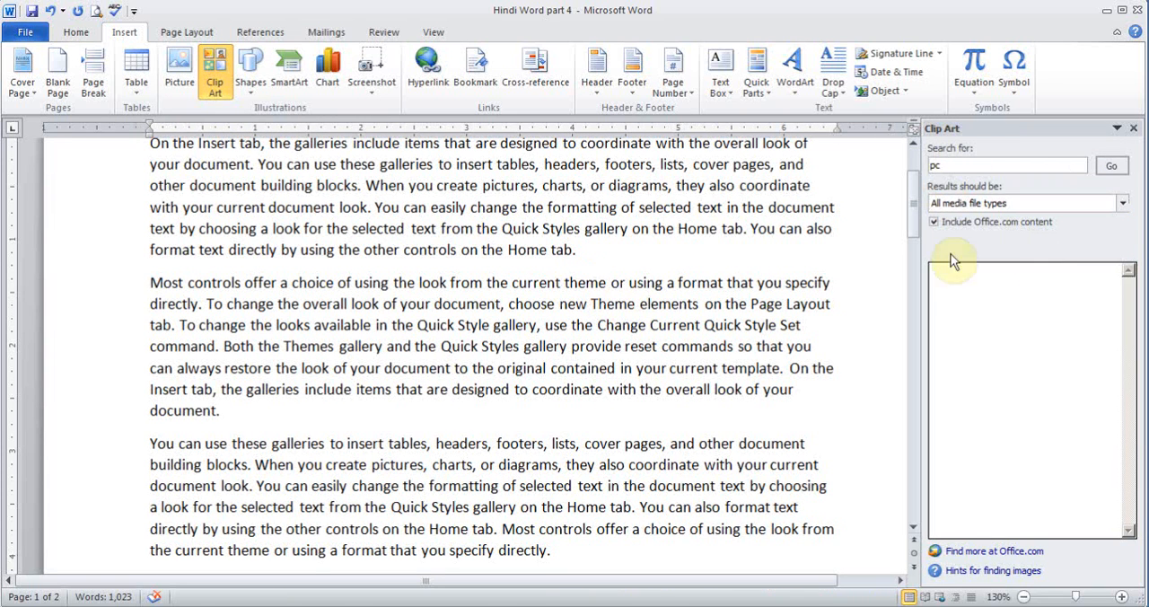
pyautogui.write('pc')
pyautogui.click(991, 169)
pyautogui.press('BackSpace')
pyautogui.press('BackSpace')
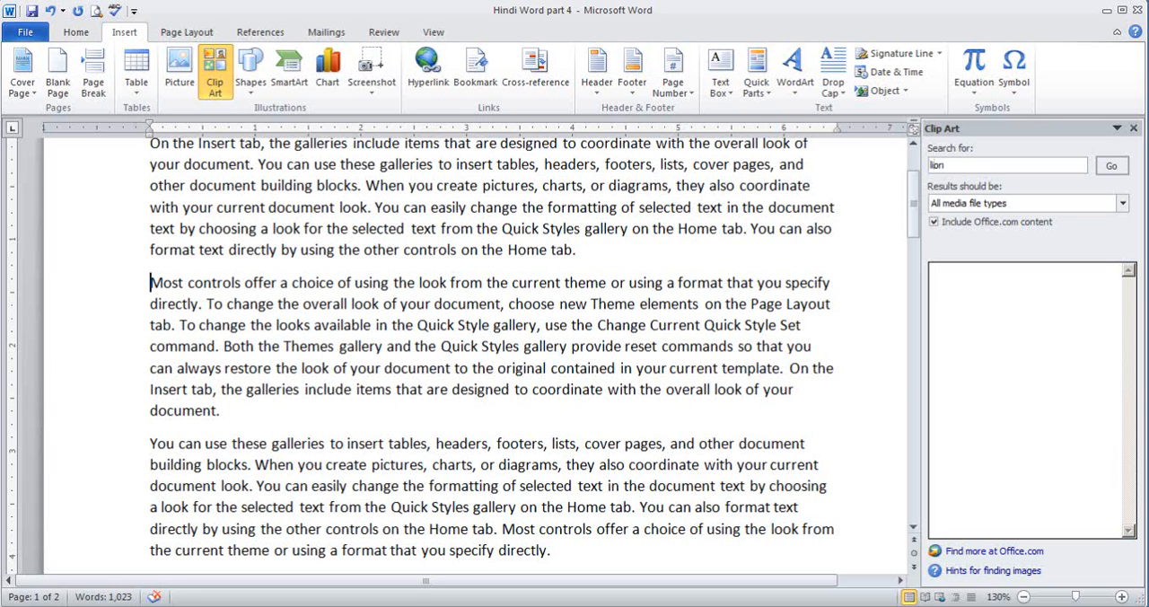
pyautogui.click(1121, 203)
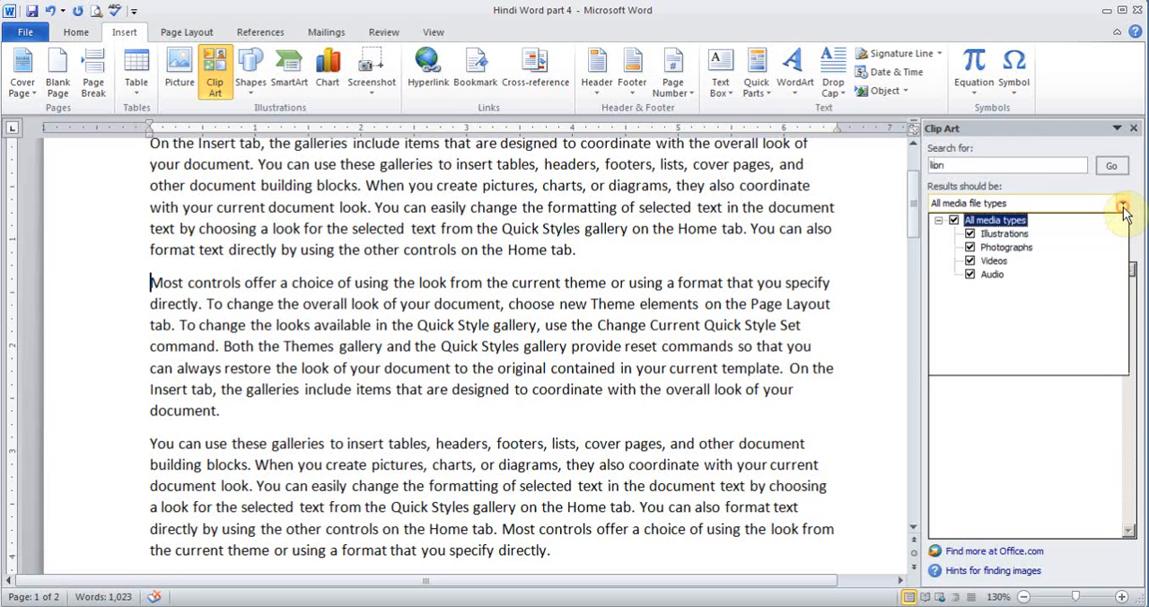
pyautogui.click(1050, 205)
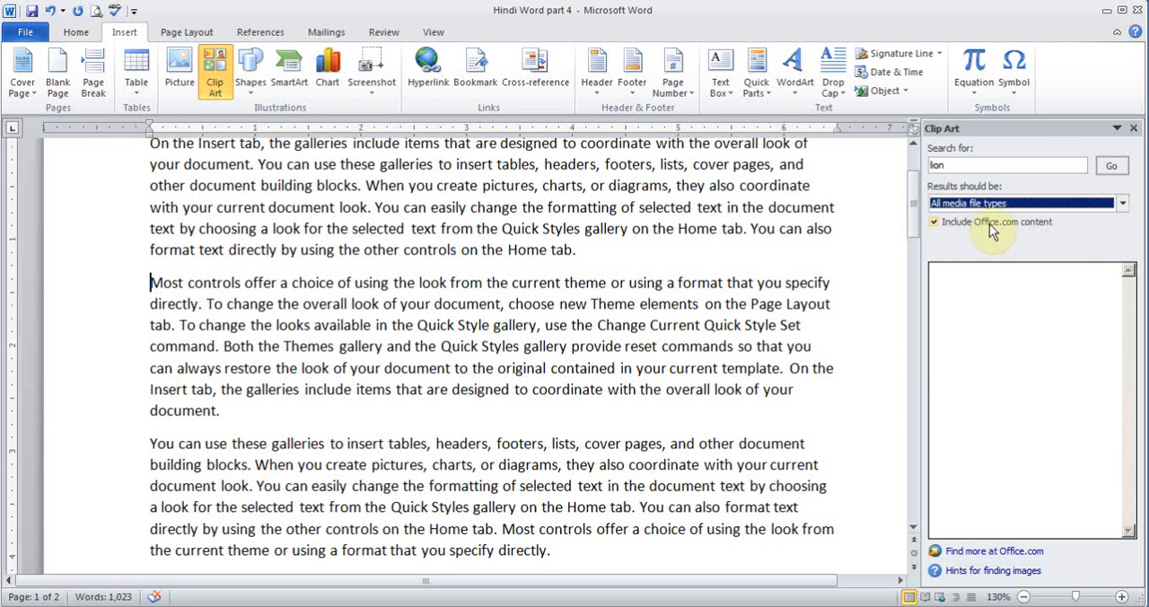
pyautogui.click(1111, 166)
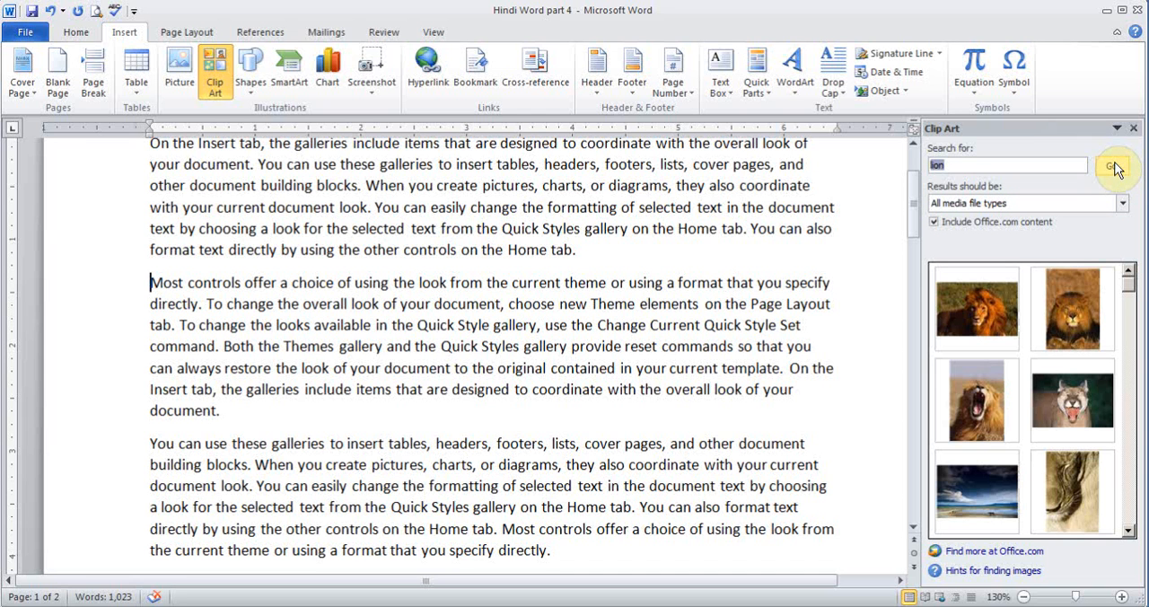
# - Insert the clip of the maned lion lying in brown grass, and delete it from the document
pyautogui.click(1070, 327)
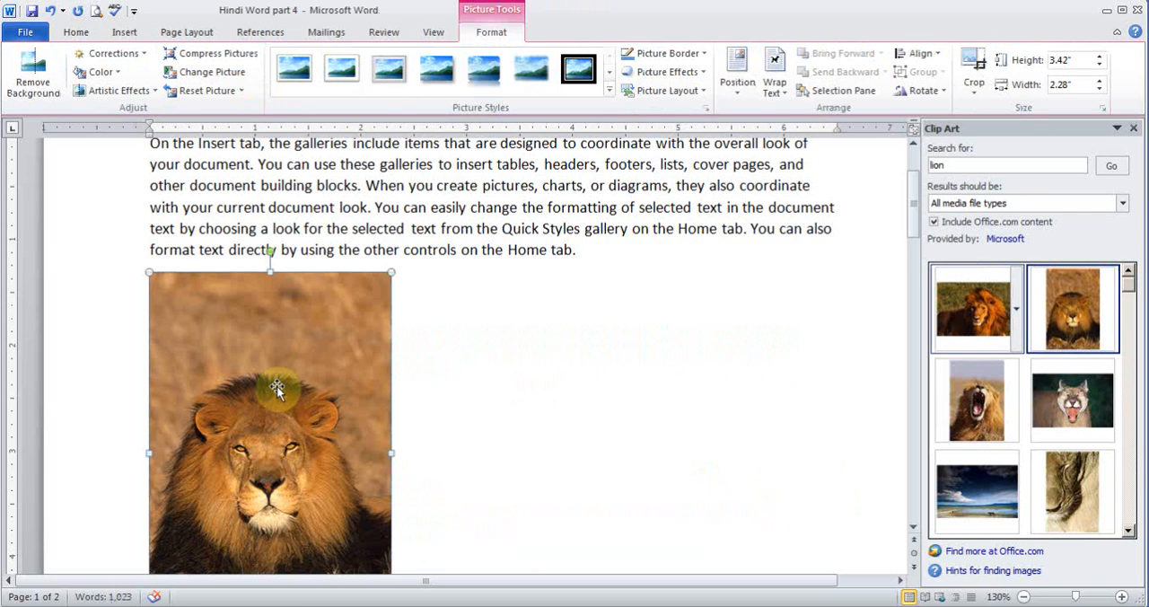
pyautogui.press('Delete')
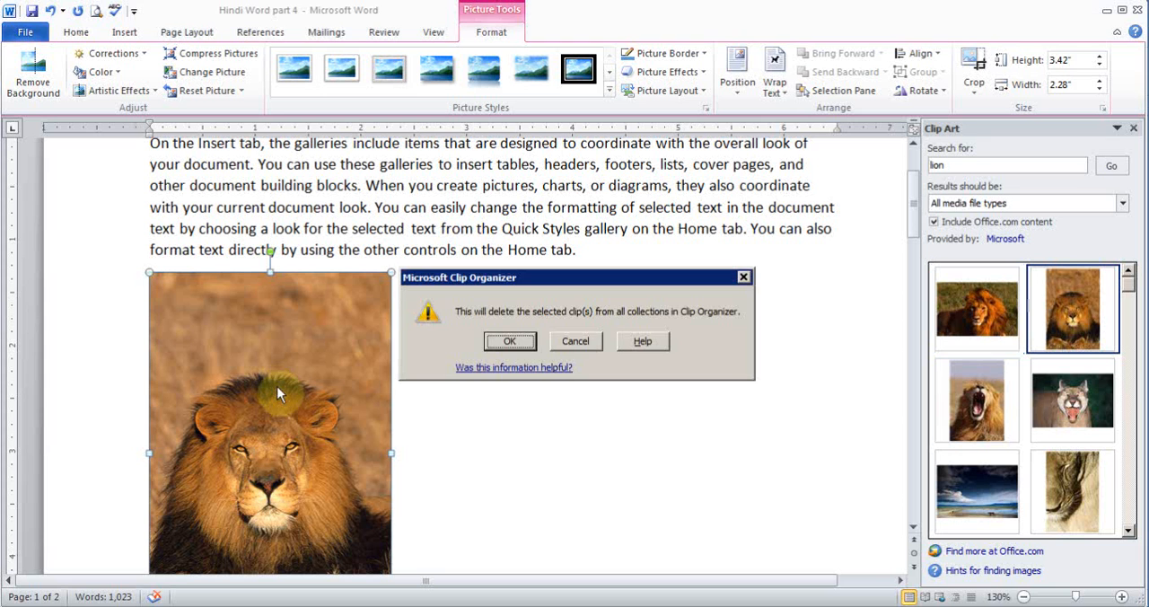
pyautogui.click(575, 341)
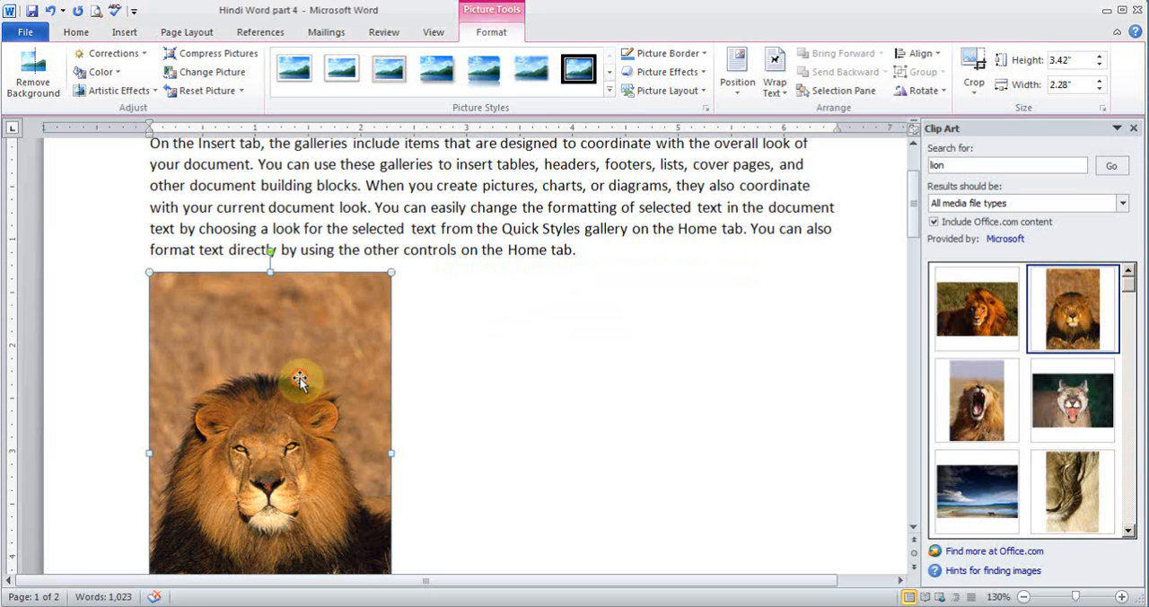
pyautogui.press('Delete')
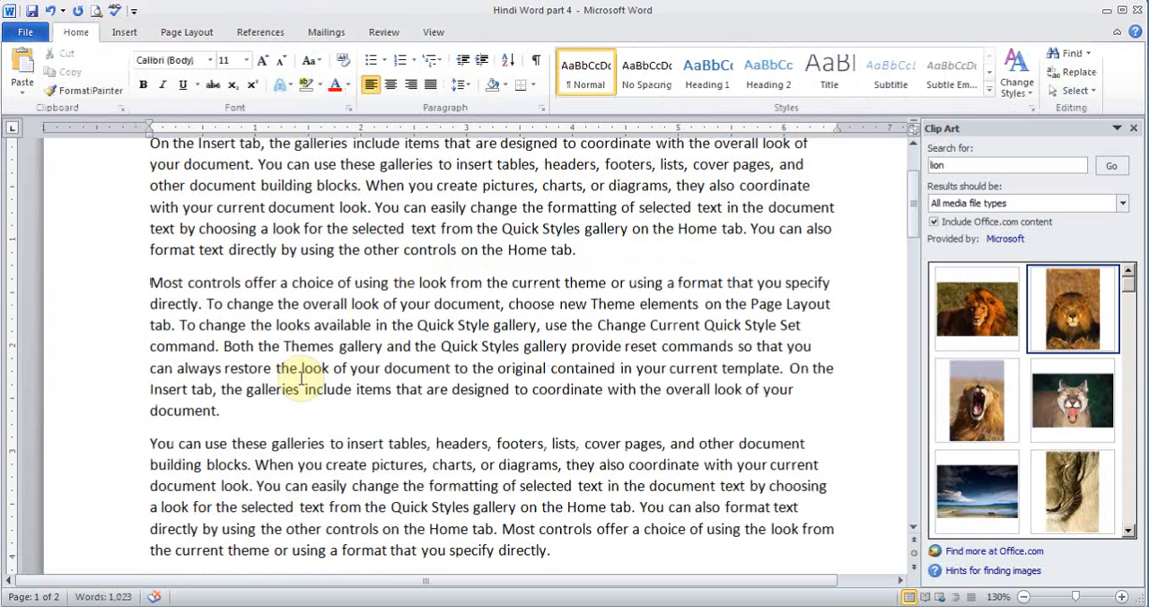
# - Run the Clip Art search without a keyword and insert the clip of businessmen running on gears before the second paragraph
pyautogui.doubleClick(956, 165)
pyautogui.press('BackSpace')
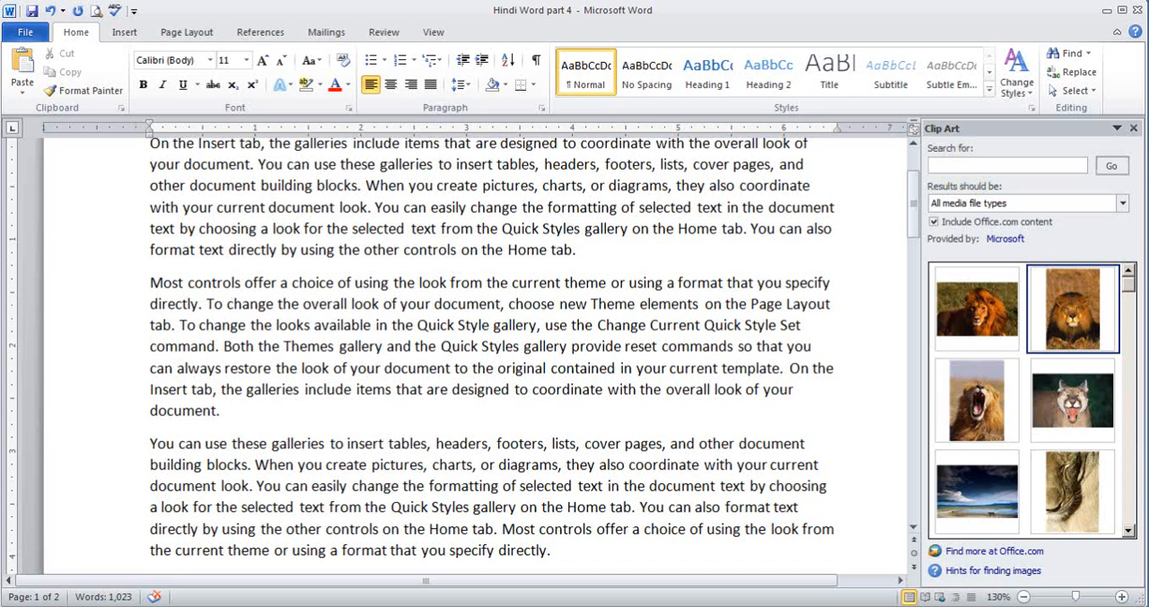
pyautogui.click(1107, 160)
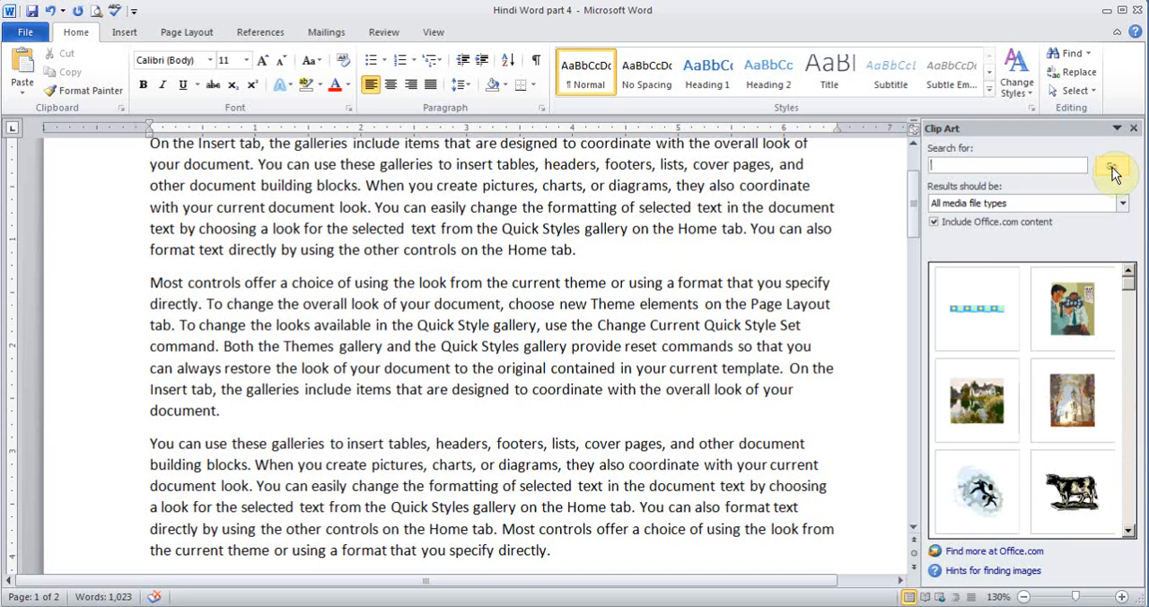
pyautogui.click(1128, 530)
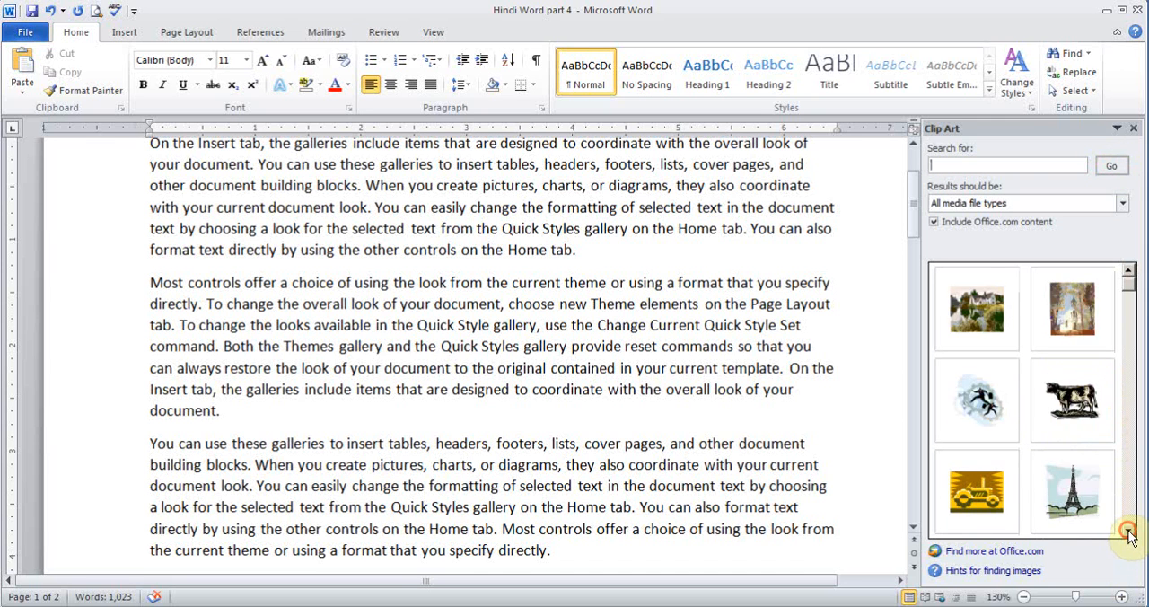
pyautogui.click(969, 408)
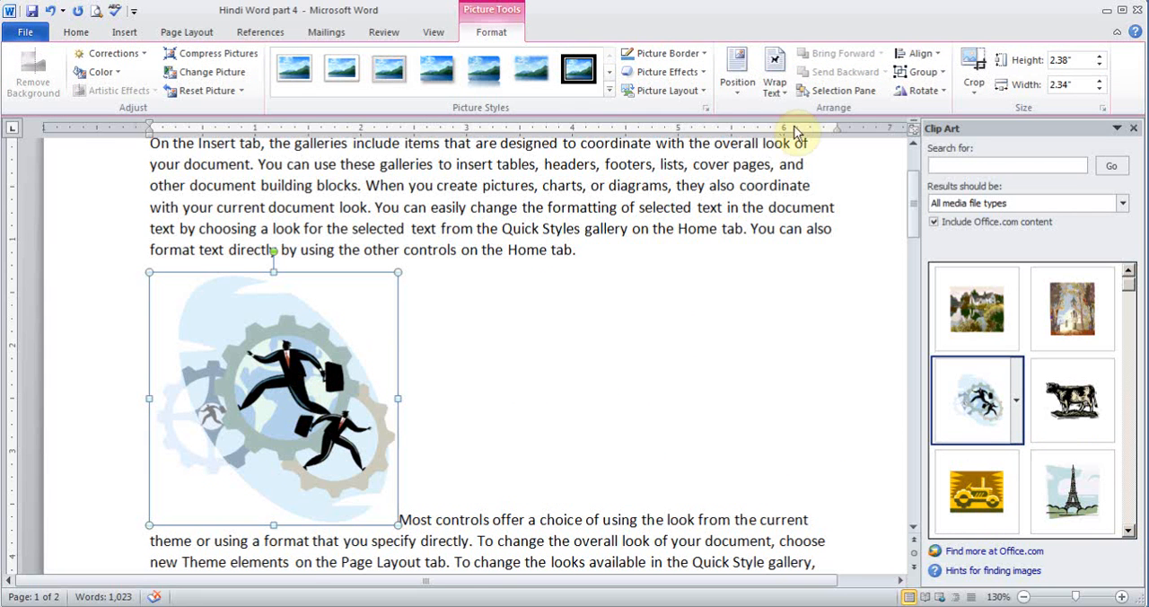
# - Set the text wrapping of the running businessmen clip to Through
pyautogui.click(779, 90)
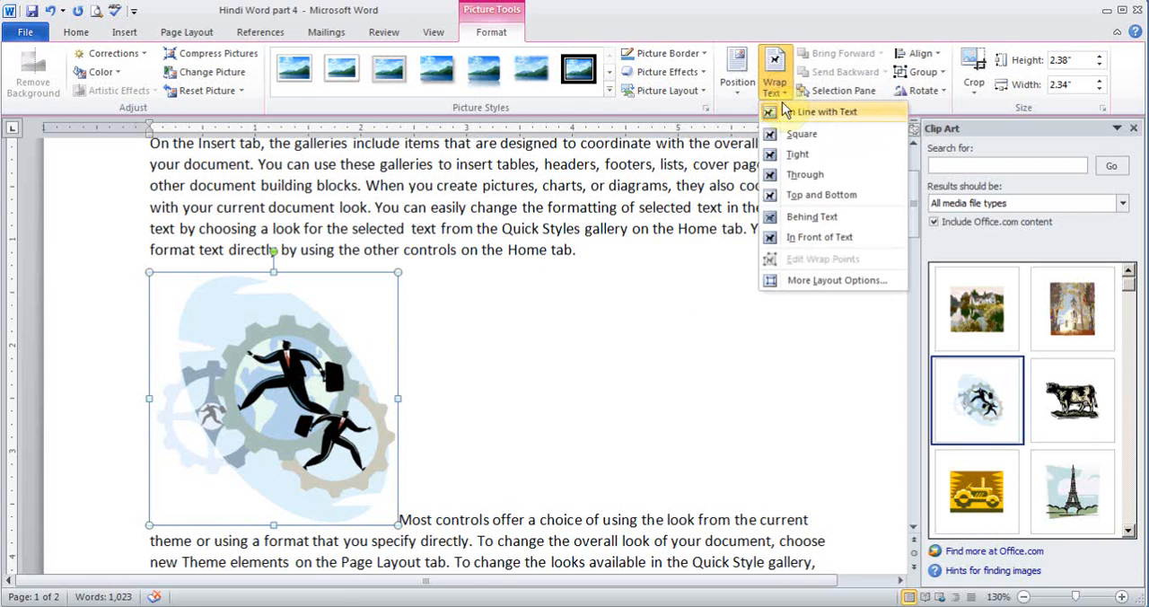
pyautogui.click(800, 175)
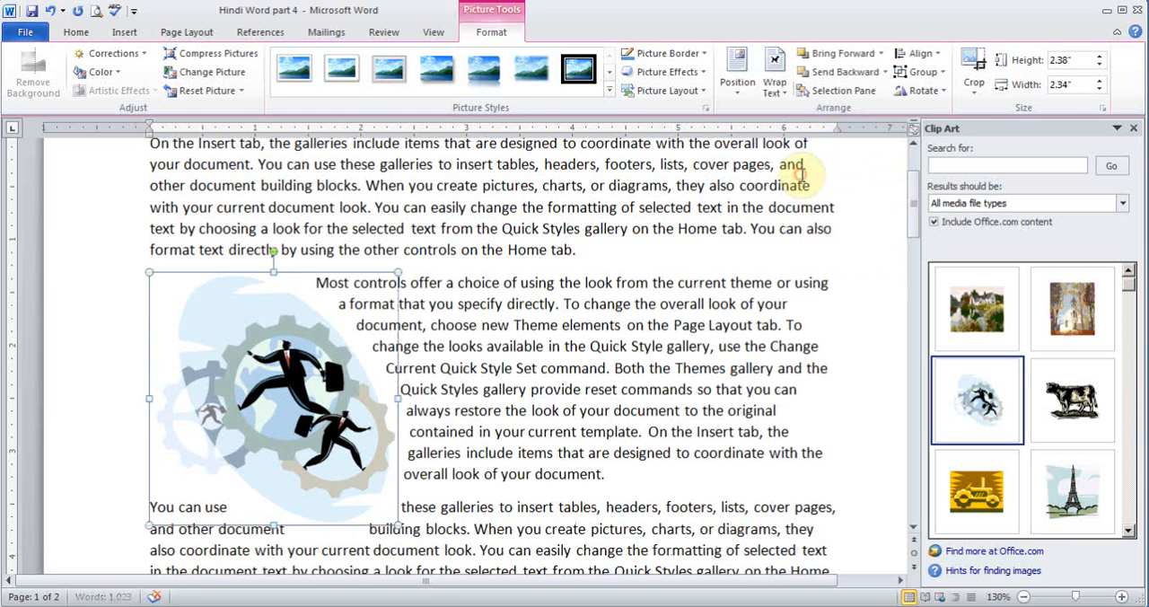
pyautogui.click(575, 391)
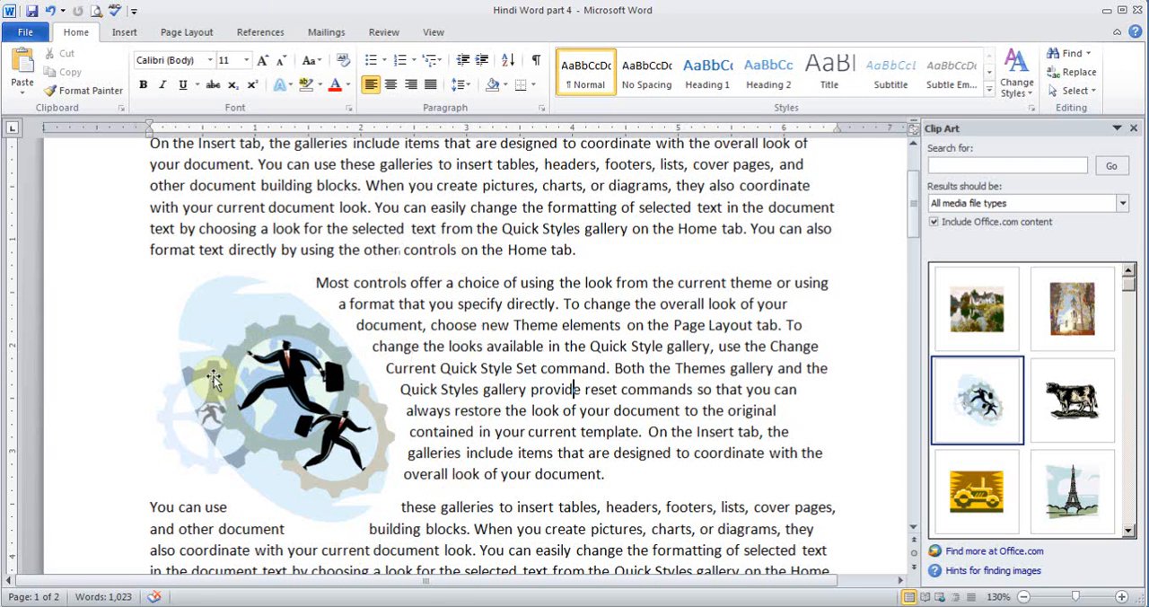
# - Move the running businessmen clip to the middle of the second paragraph, and close the Clip Art pane
pyautogui.click(266, 369)
pyautogui.moveTo(266, 369); pyautogui.dragTo(482, 361)
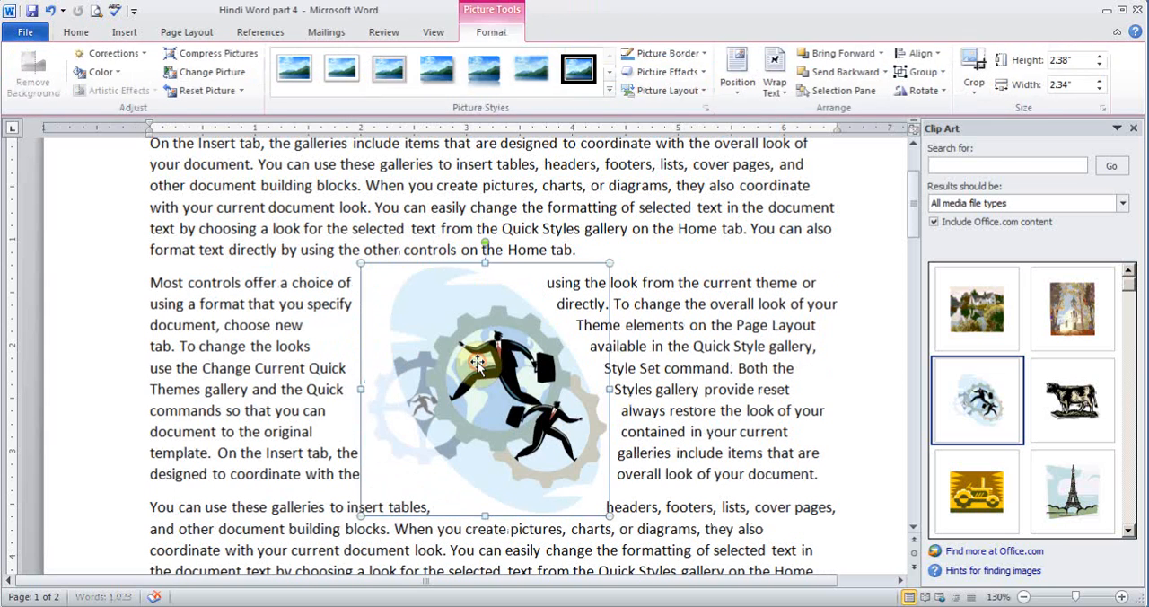
pyautogui.click(709, 366)
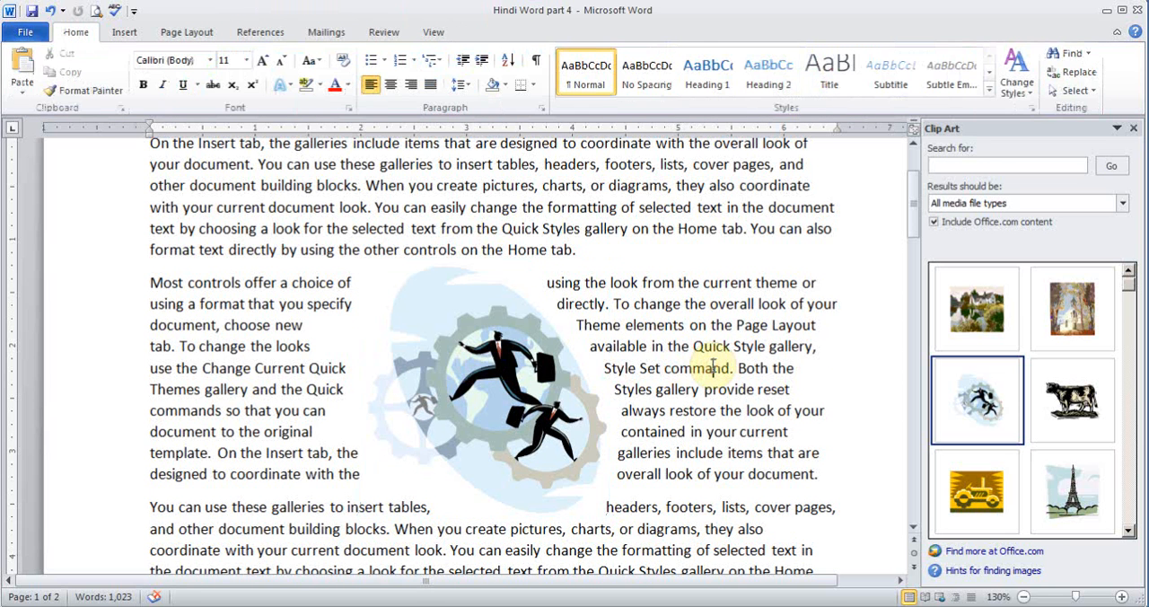
pyautogui.click(1132, 128)
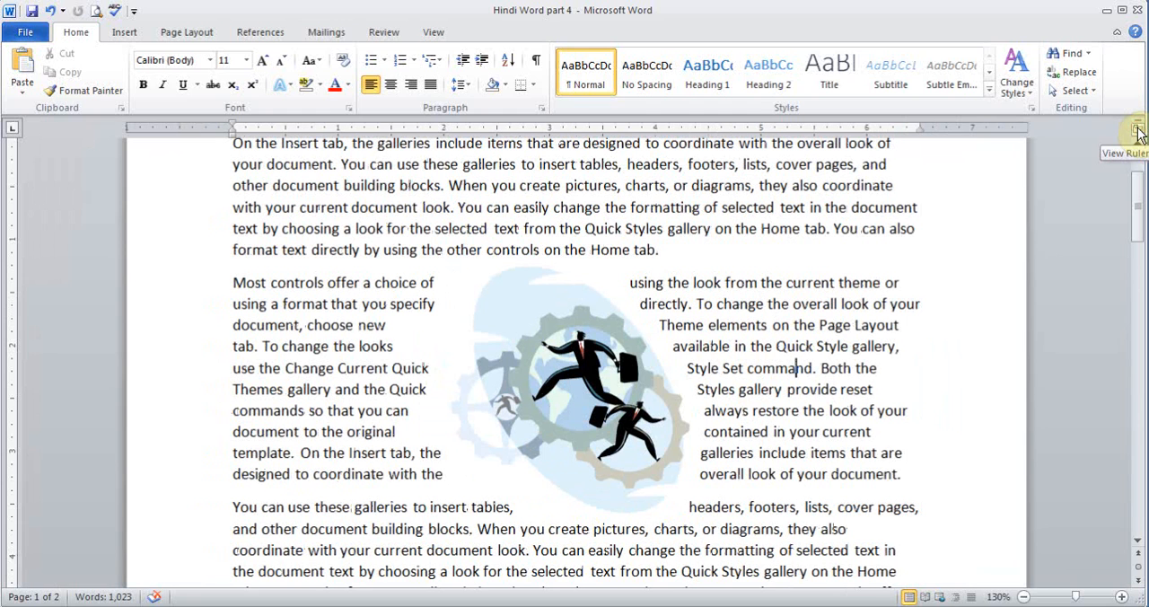
# - Draw a heart shape about 1.4" high and 1.35" wide over the start of the first two paragraphs
pyautogui.click(124, 31)
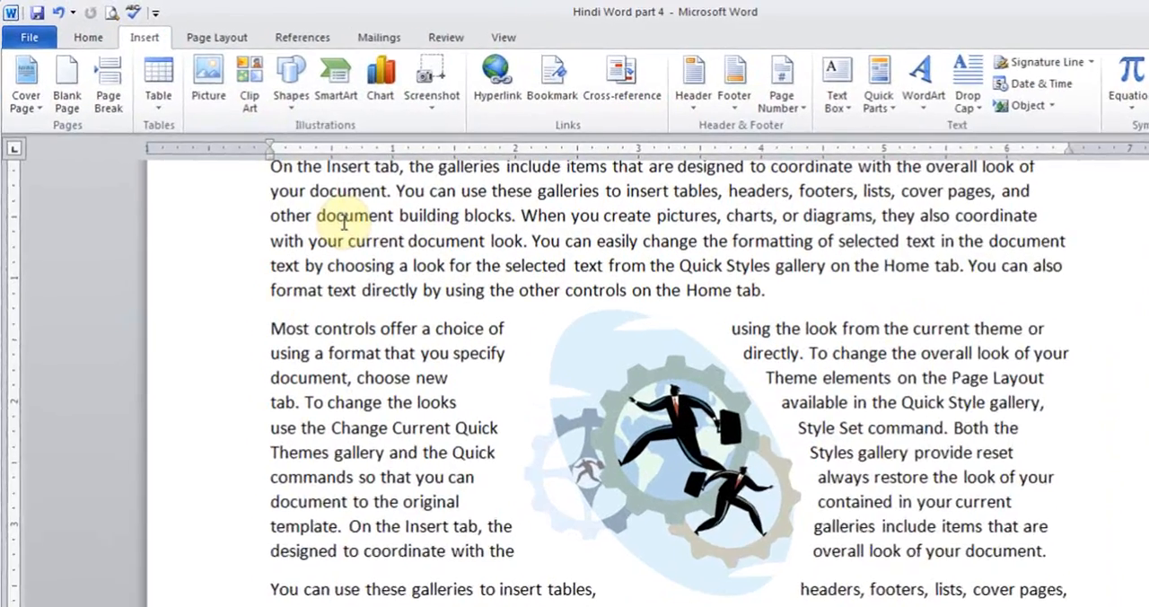
pyautogui.click(303, 101)
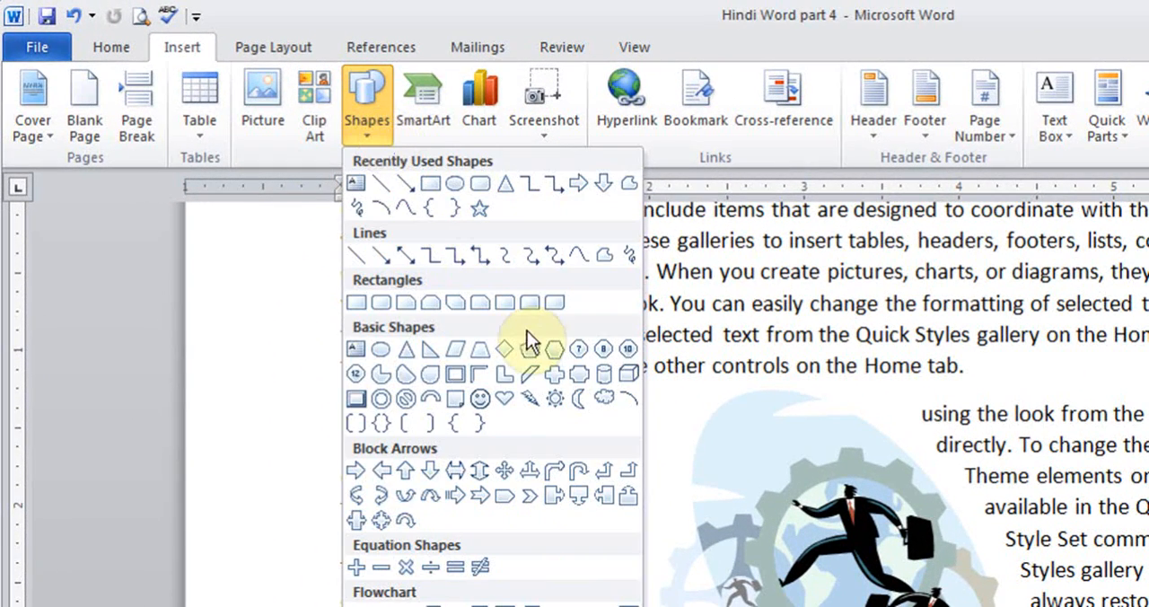
pyautogui.click(505, 397)
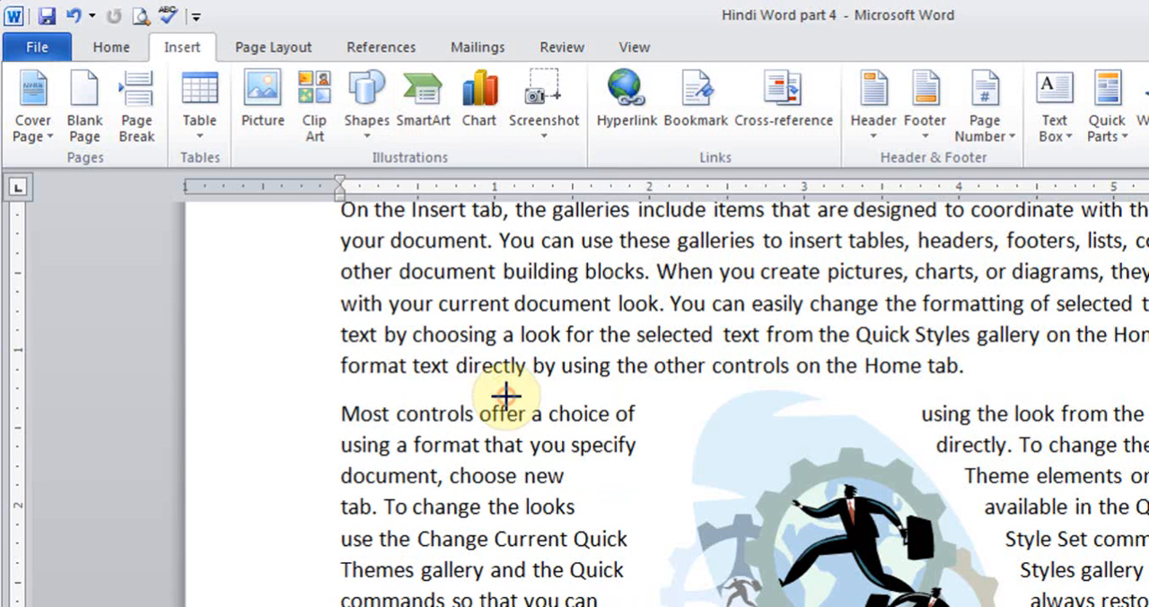
pyautogui.moveTo(359, 232); pyautogui.dragTo(568, 447)
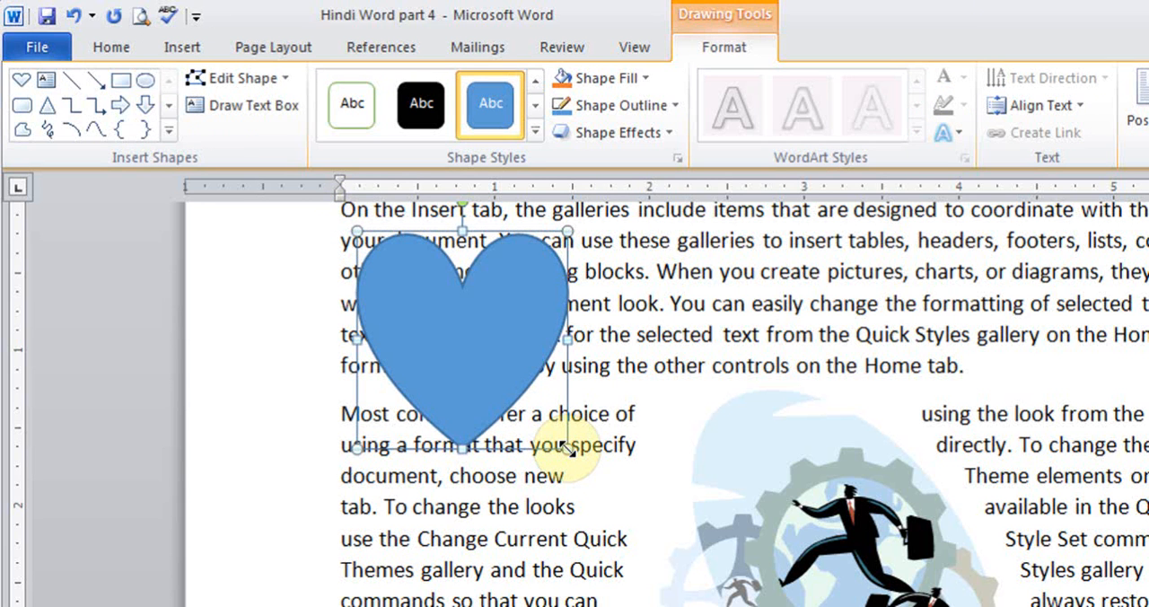
# - Apply the light orange gradient shape style to the heart and add the text "Name" inside it
pyautogui.click(535, 132)
pyautogui.click(486, 301)
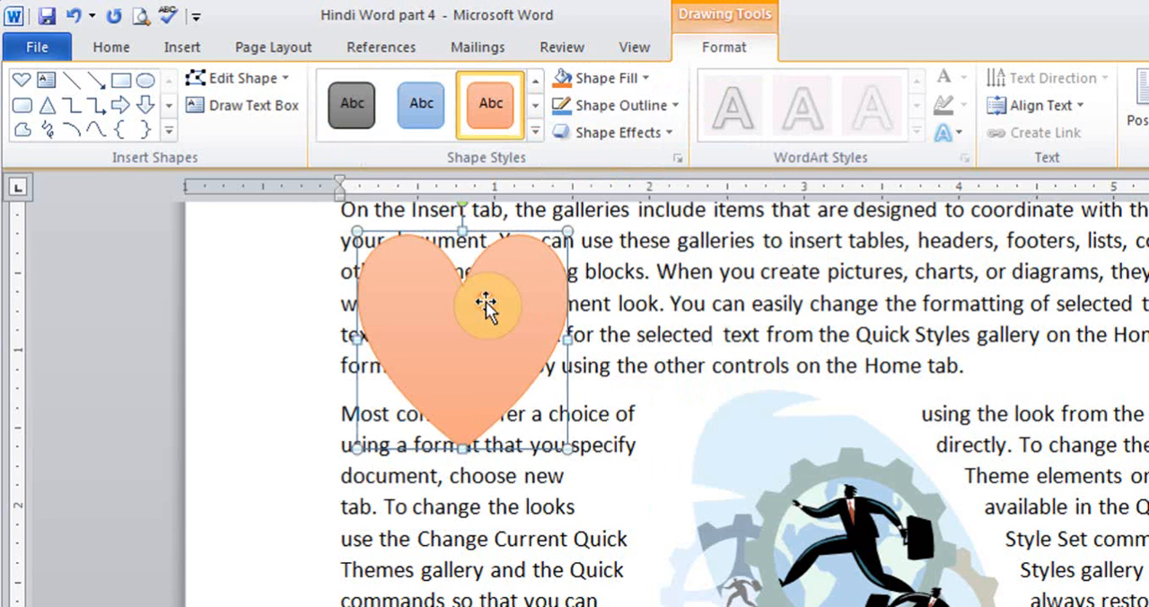
pyautogui.rightClick(450, 326)
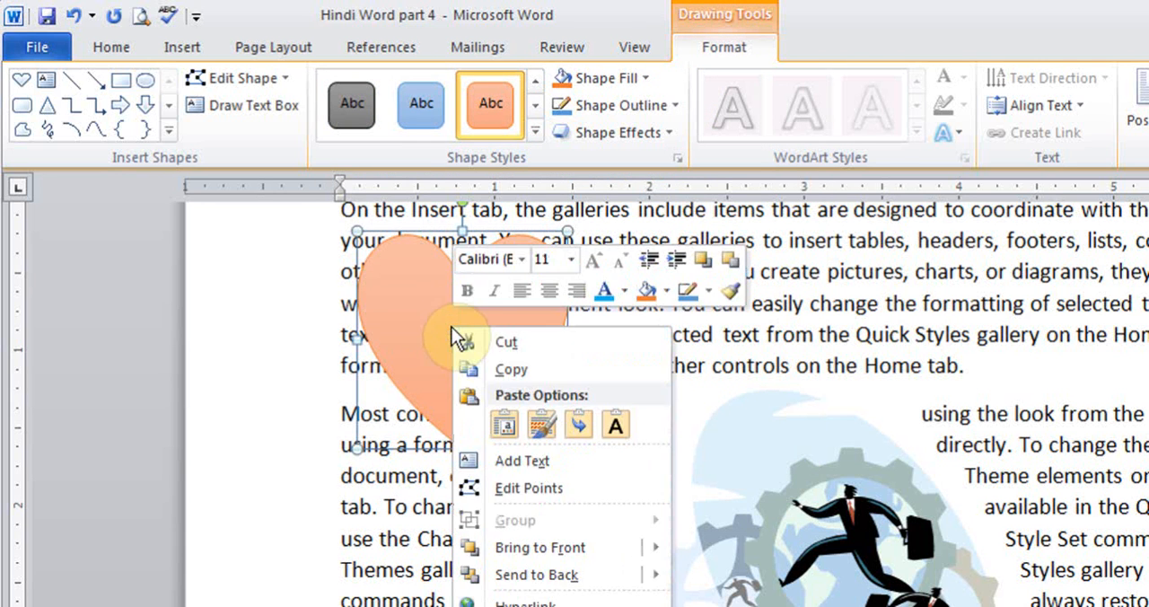
pyautogui.click(548, 468)
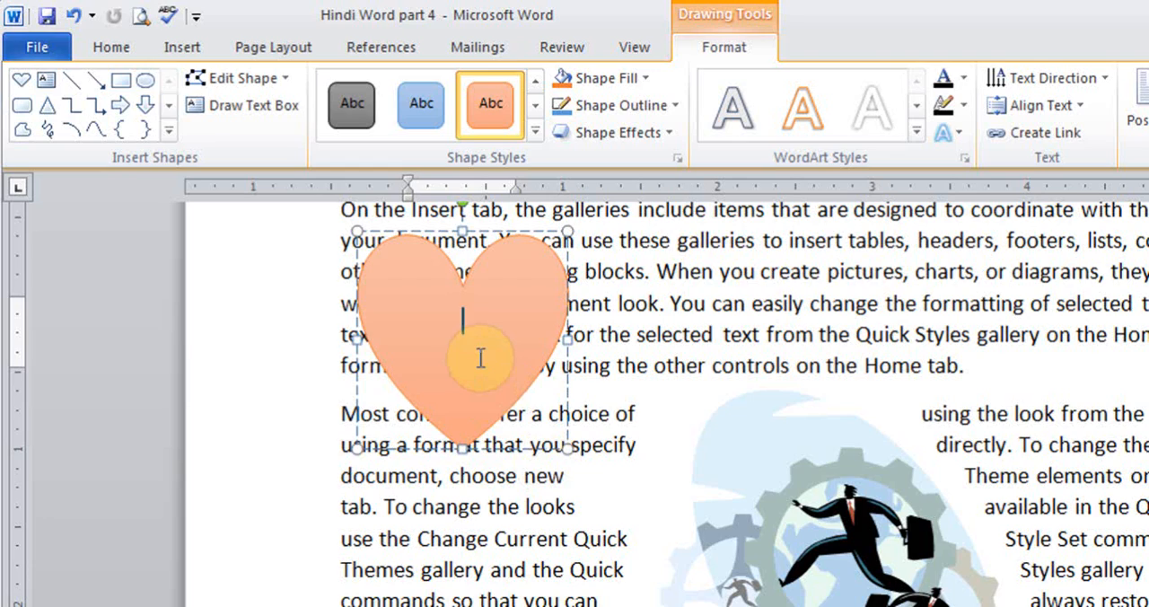
pyautogui.write('Name')
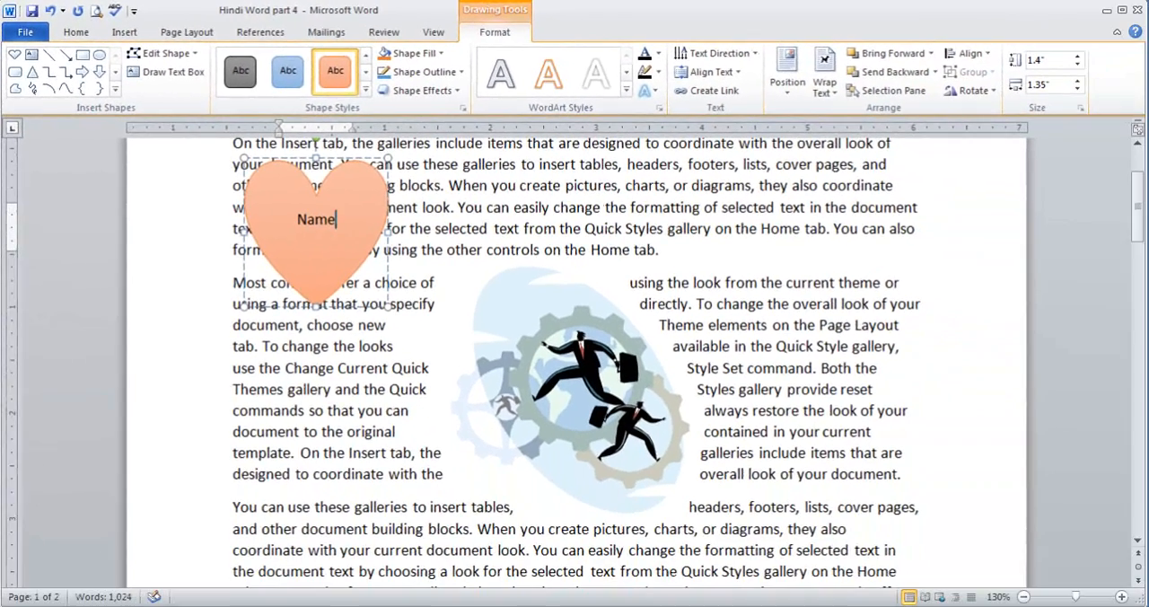
# - Move the heart to the right end of the first paragraph's lines with its text wrapping set to Through
pyautogui.moveTo(346, 188); pyautogui.dragTo(771, 198)
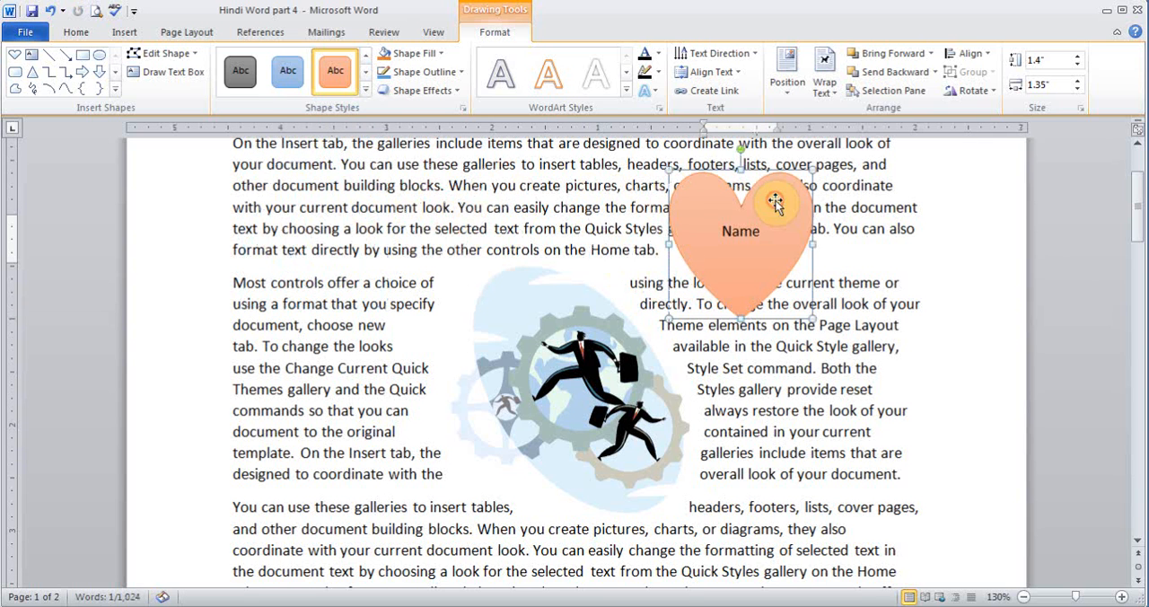
pyautogui.click(825, 86)
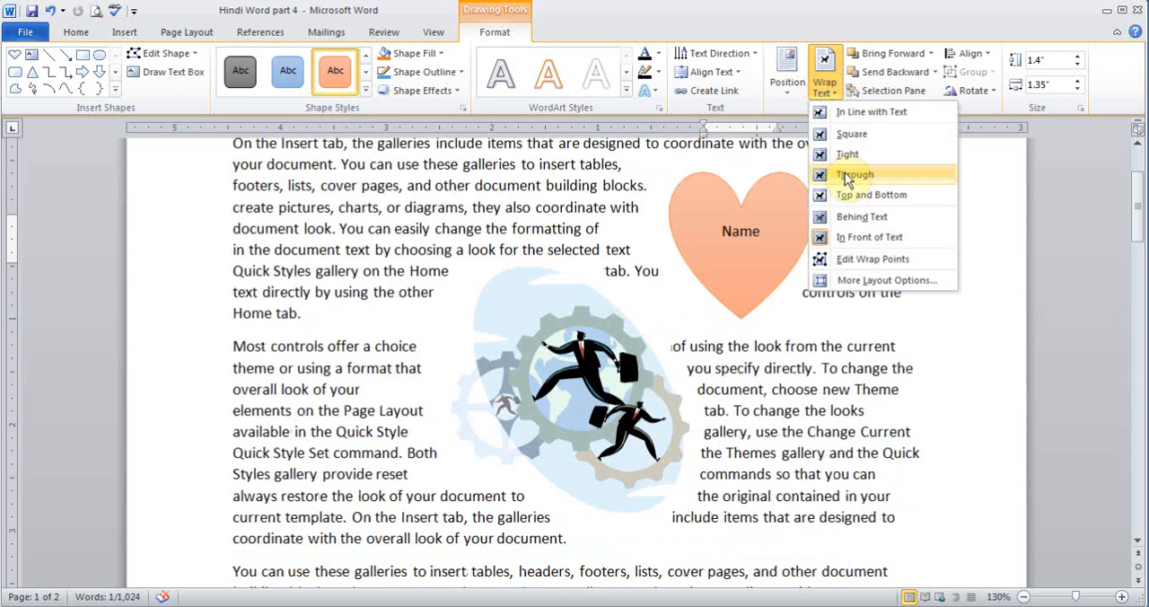
pyautogui.click(844, 173)
pyautogui.moveTo(795, 212); pyautogui.dragTo(824, 165)
pyautogui.click(863, 434)
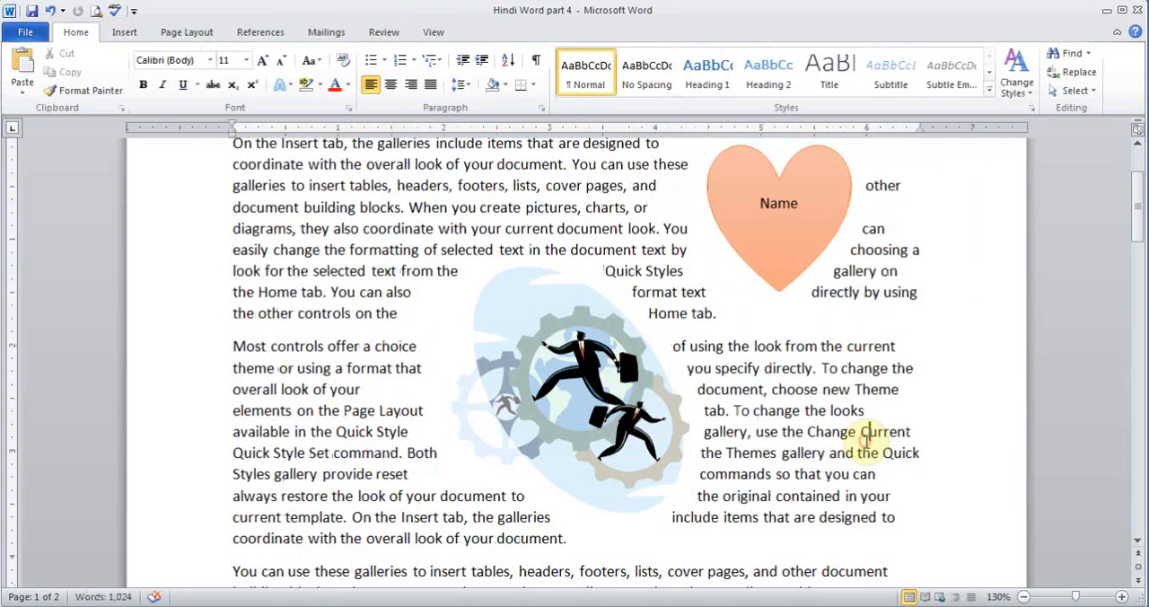
# - Replace the heart with a cloud callout about 1.18" high and 1.15" wide spanning the first two paragraphs
pyautogui.click(769, 259)
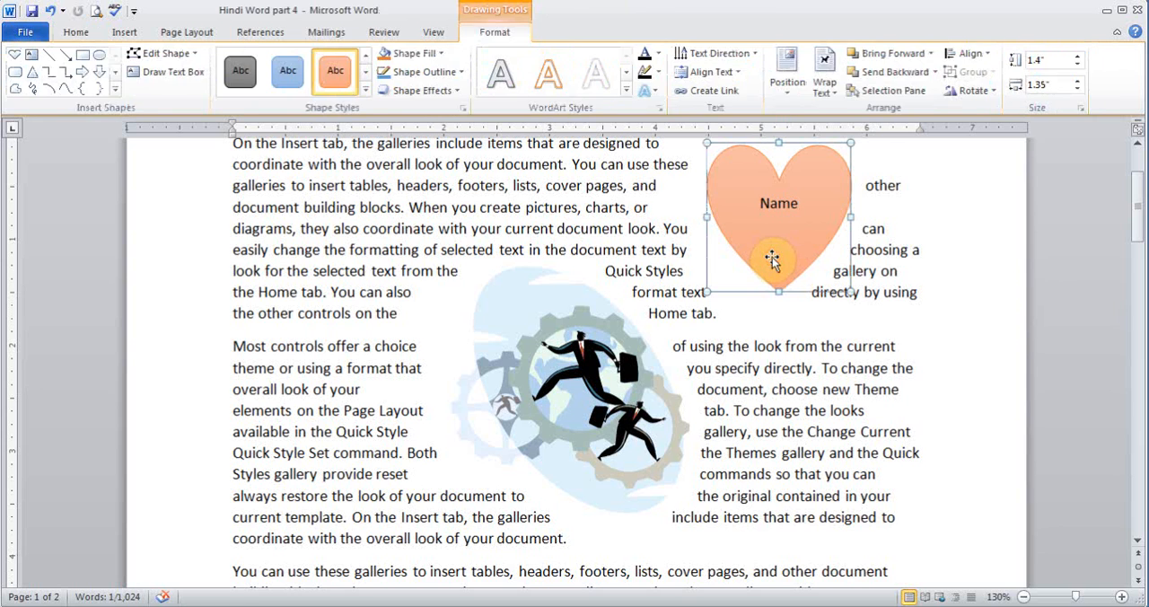
pyautogui.press('Delete')
pyautogui.click(125, 32)
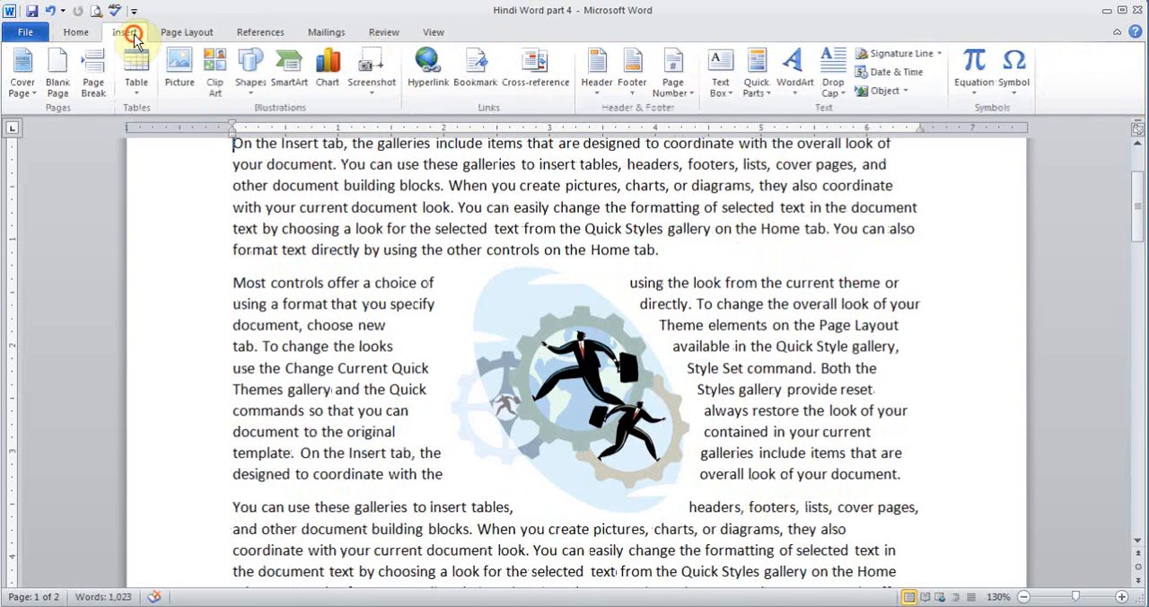
pyautogui.click(251, 89)
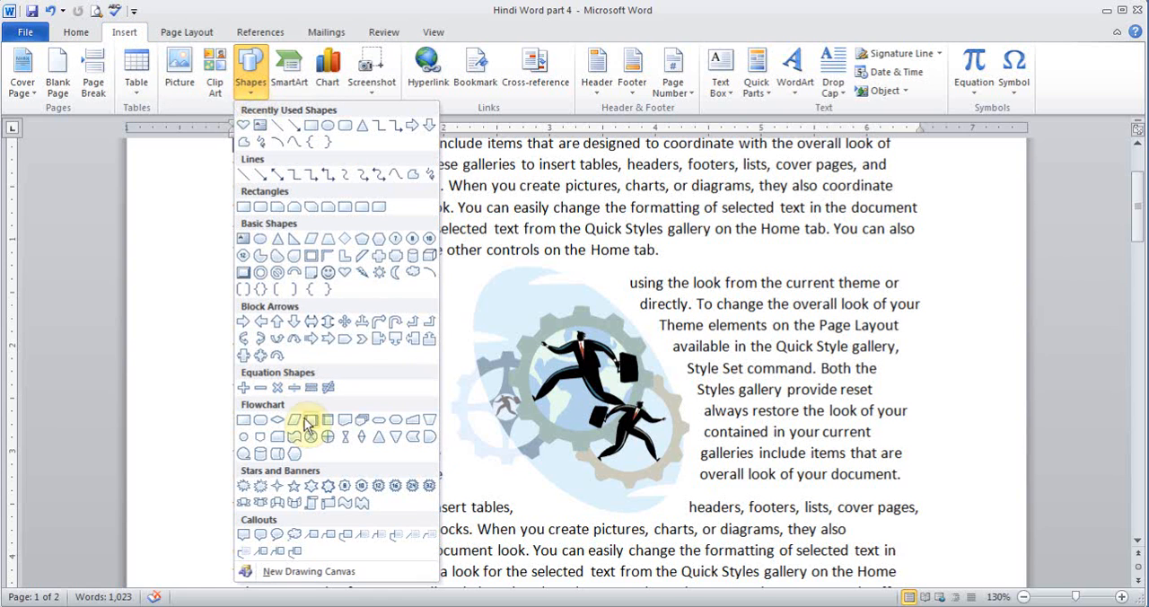
pyautogui.click(295, 536)
pyautogui.moveTo(322, 197); pyautogui.dragTo(443, 321)
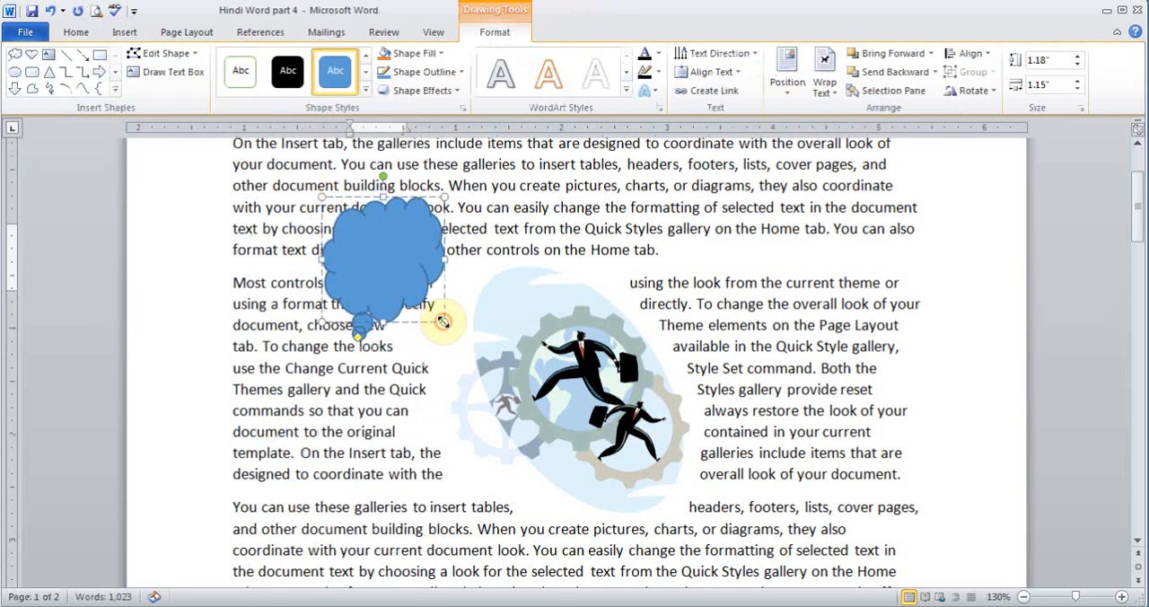
# - Look through the text wrapping options for the cloud callout, and delete the callout from the document
pyautogui.click(824, 83)
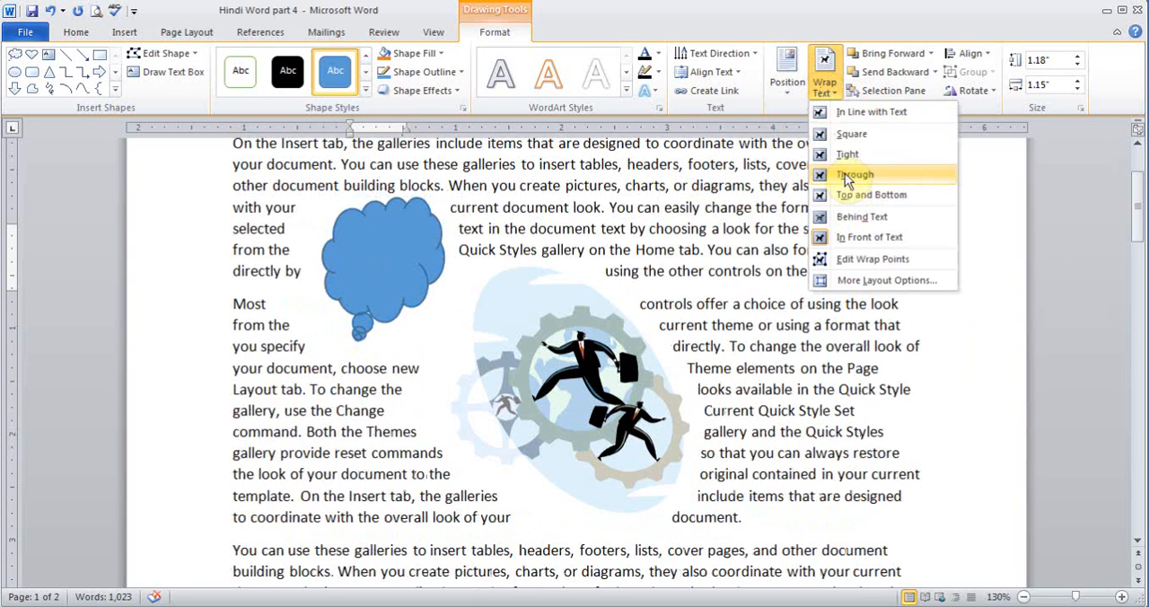
pyautogui.click(565, 159)
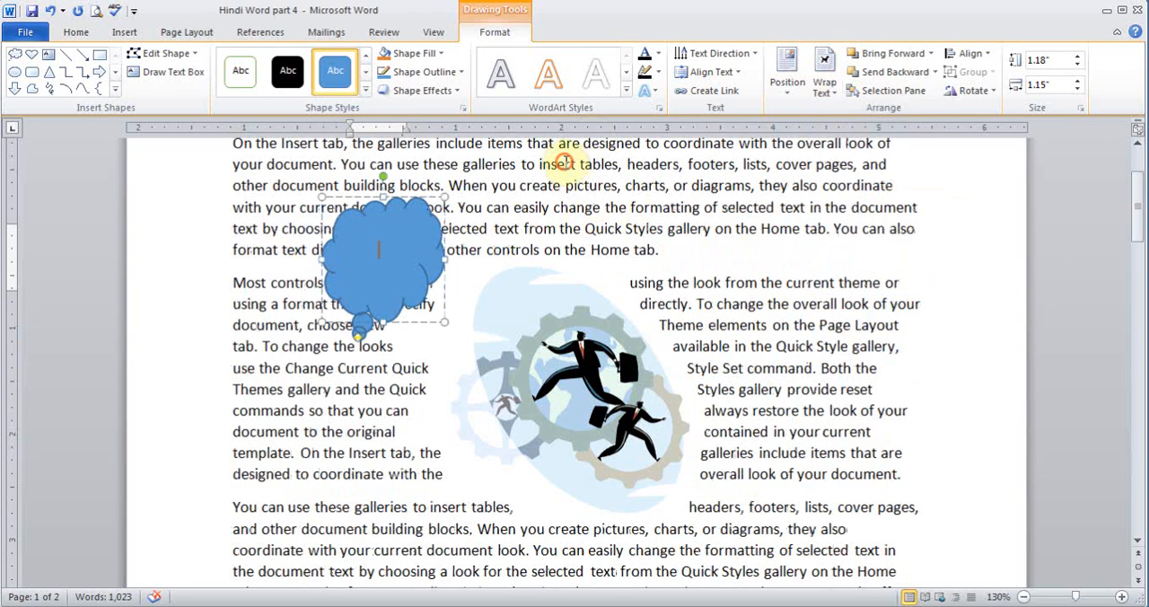
pyautogui.click(372, 248)
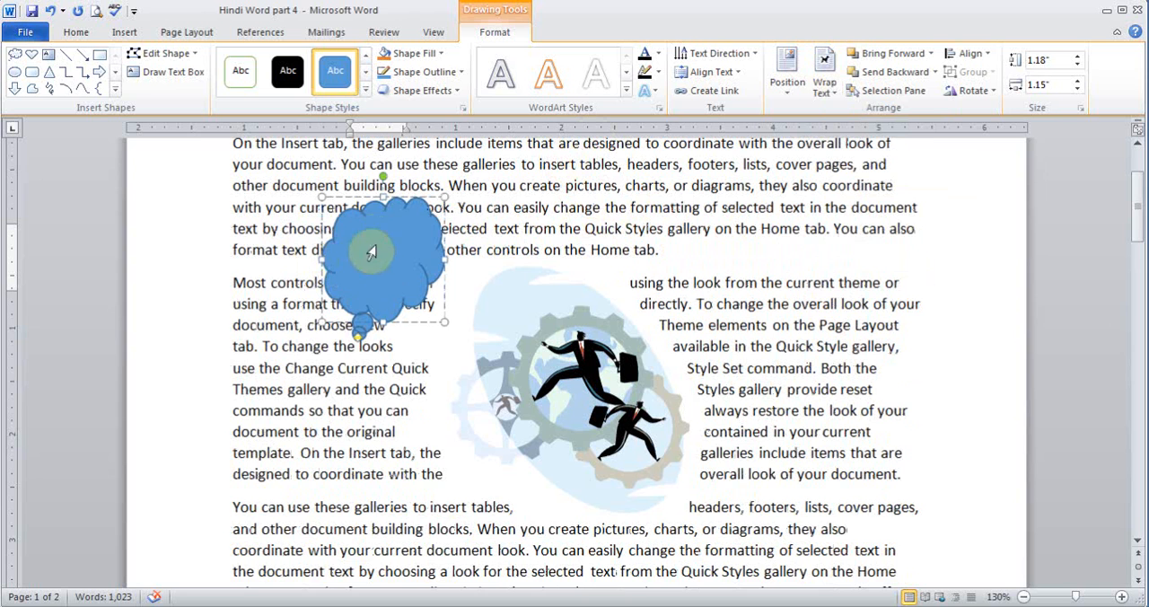
pyautogui.rightClick(408, 205)
pyautogui.moveTo(468, 440)
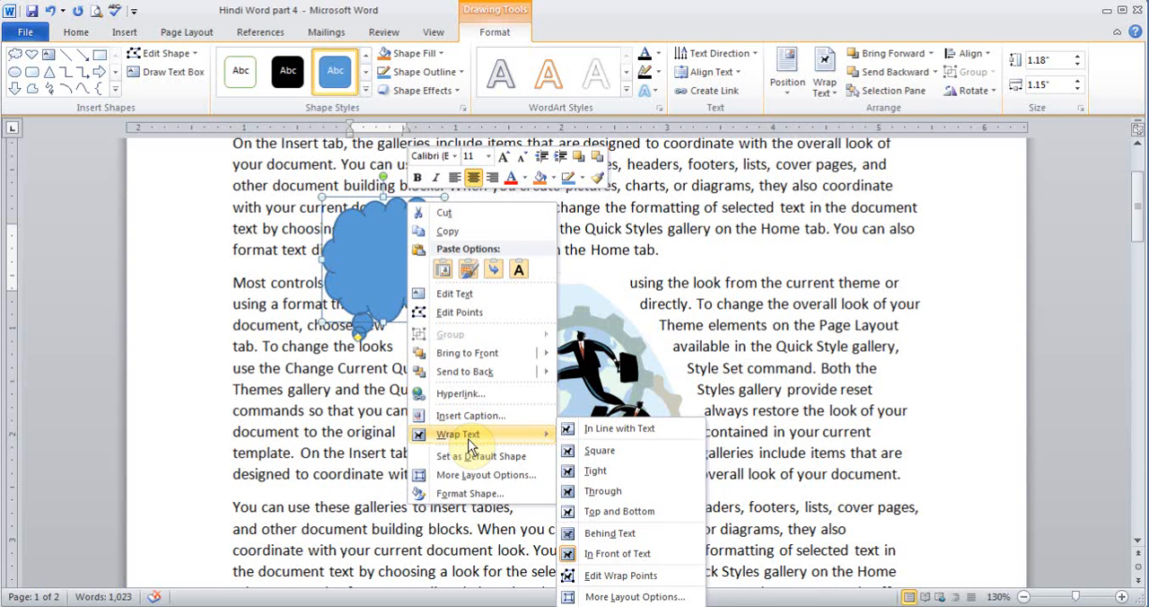
pyautogui.click(666, 289)
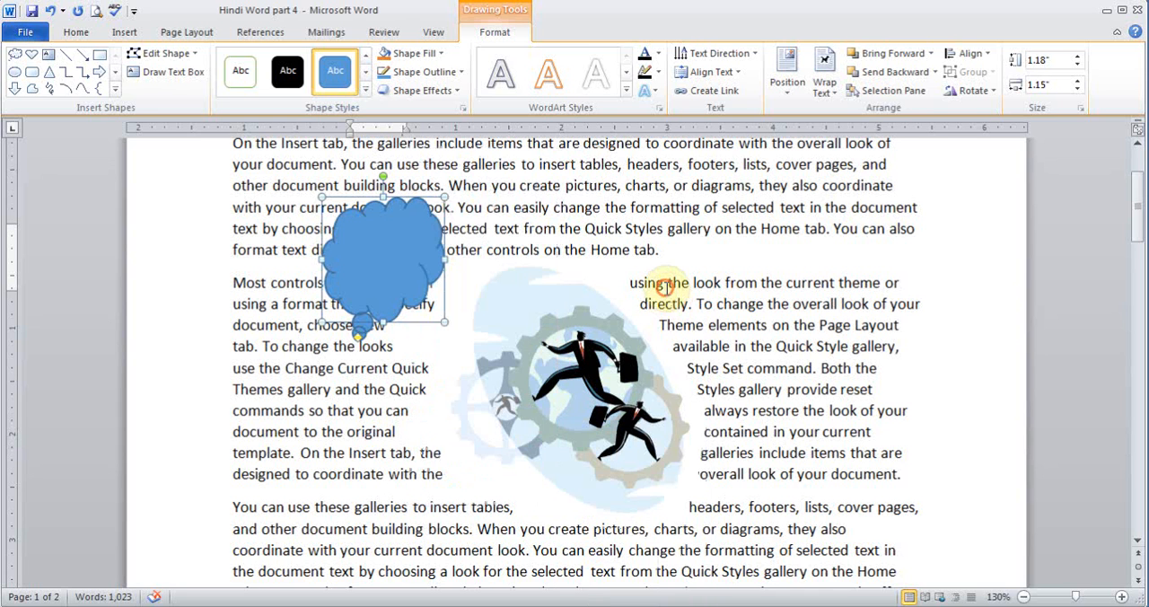
pyautogui.press('Delete')
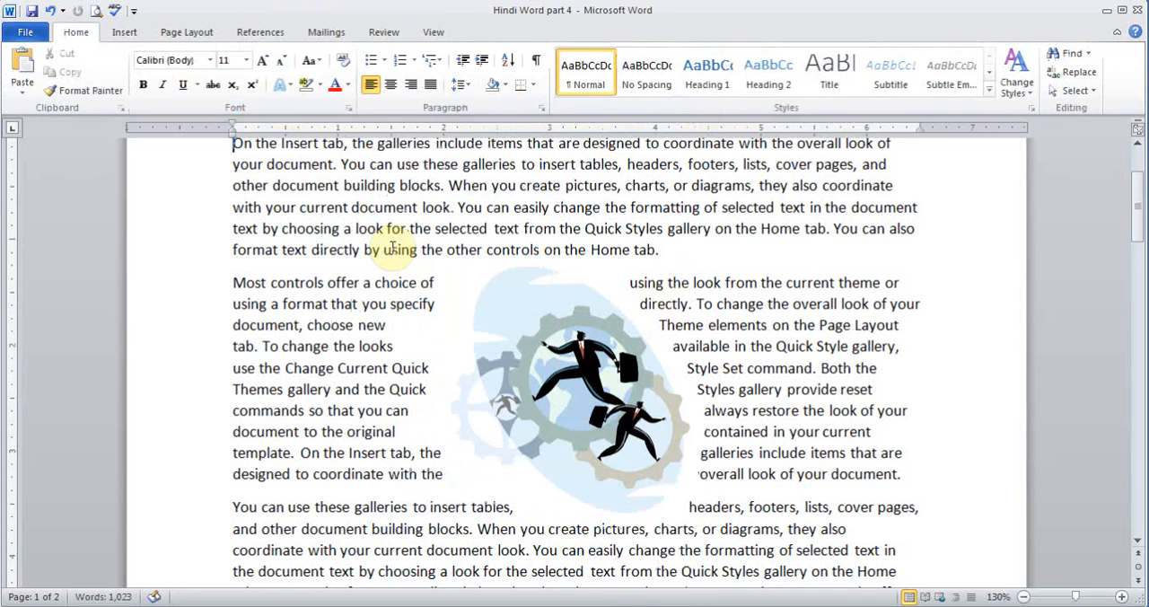
# - Start a SmartArt graphic below the last paragraph on page 2 and preview the List, Process and Cycle layouts, including Basic Cycle
pyautogui.click(125, 37)
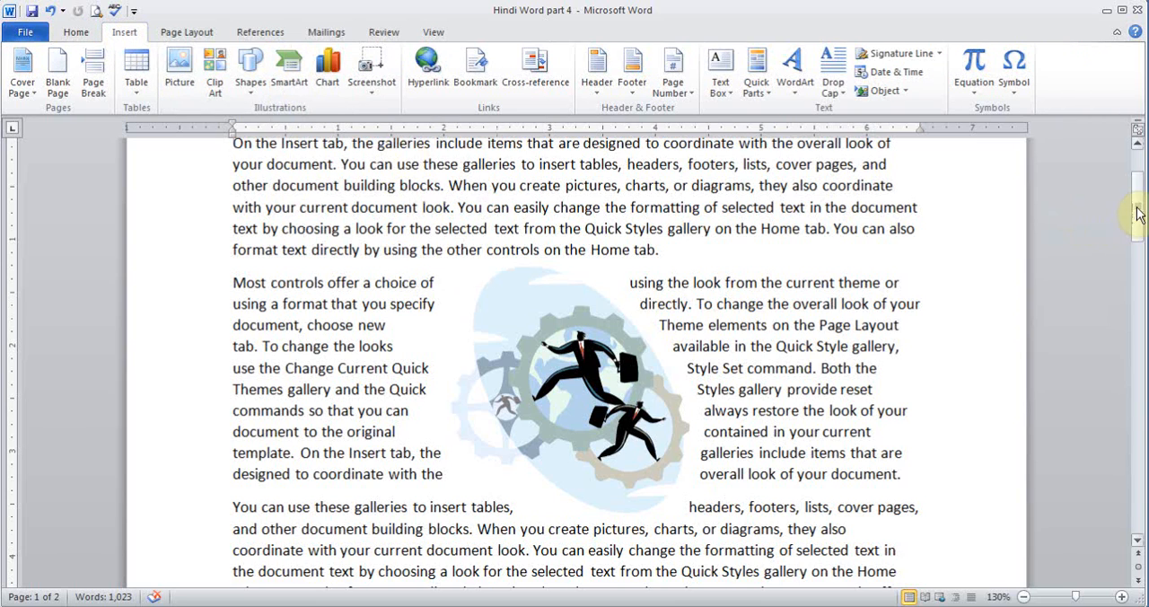
pyautogui.moveTo(1136, 215); pyautogui.dragTo(1141, 350)
pyautogui.moveTo(1139, 449); pyautogui.dragTo(1138, 471)
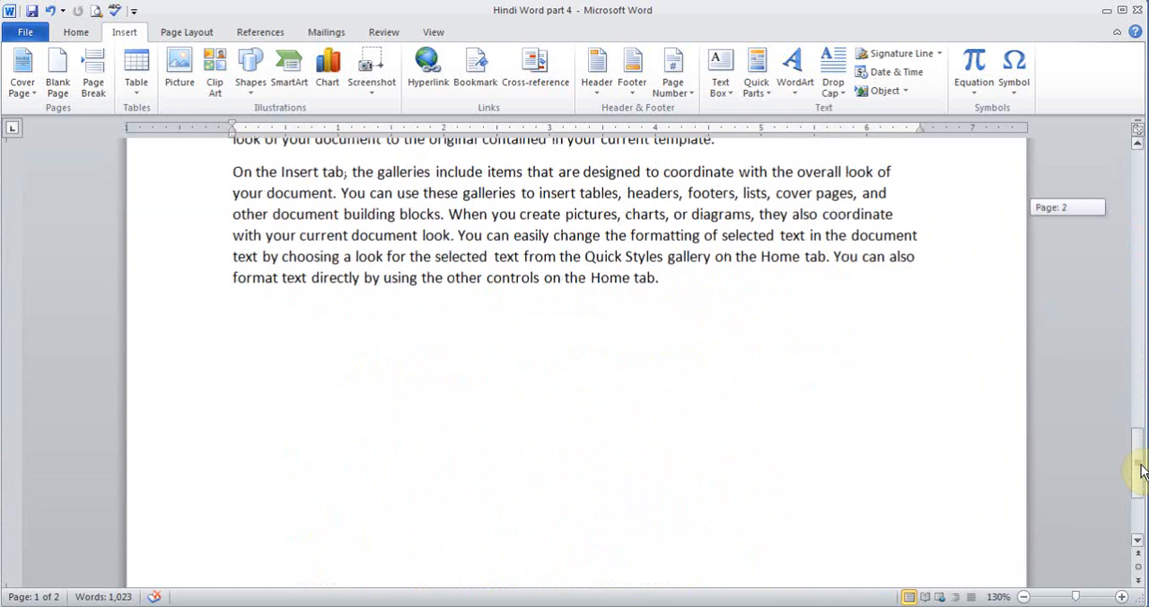
pyautogui.click(399, 321)
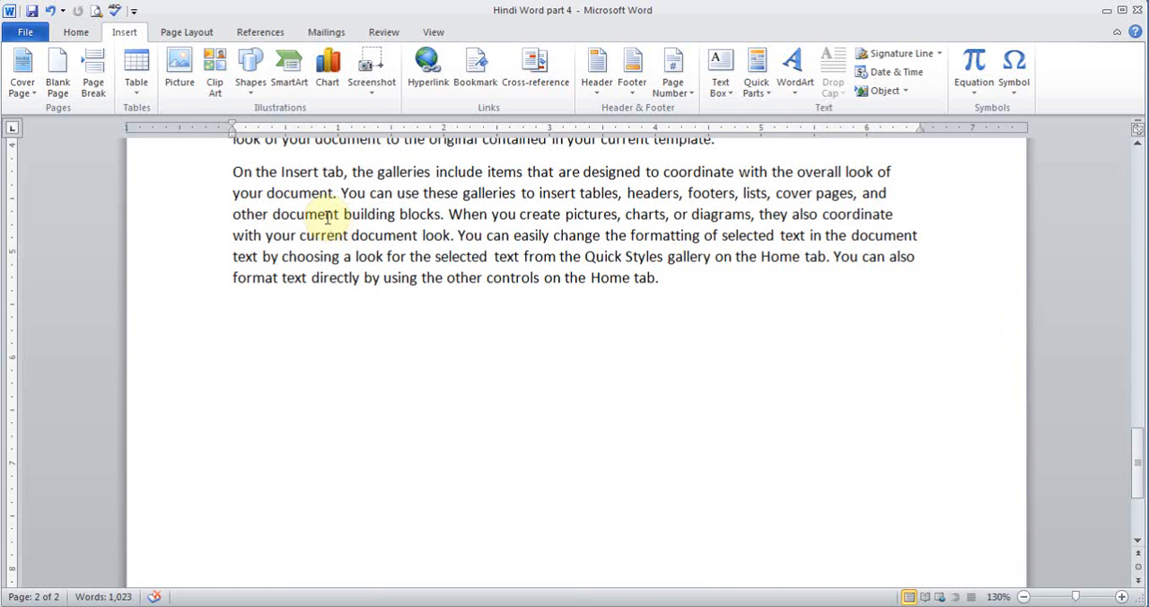
pyautogui.click(289, 82)
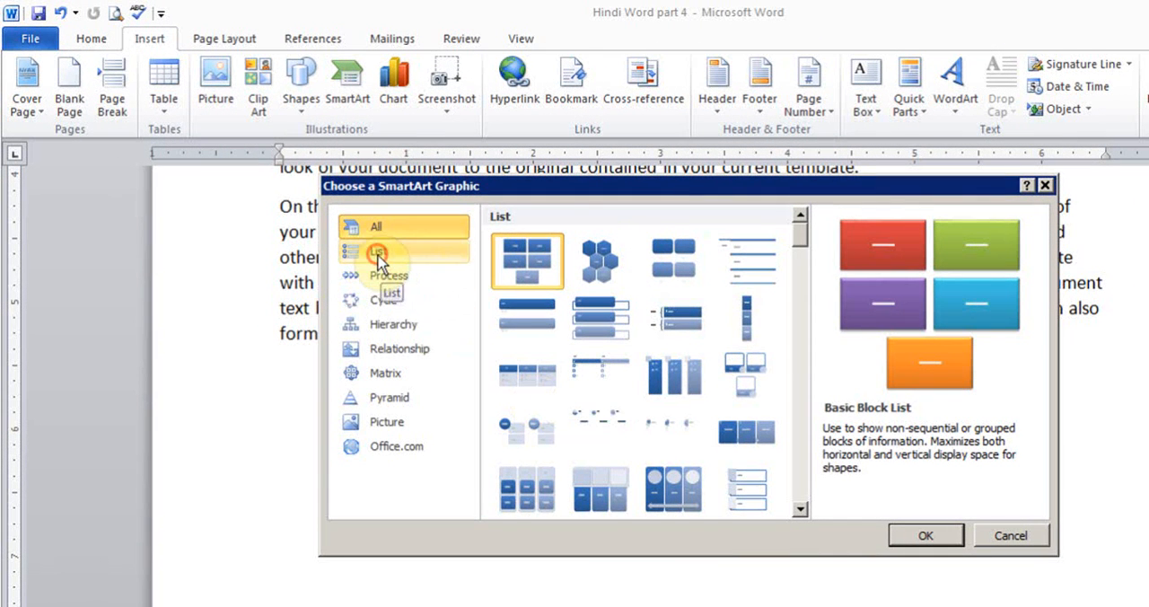
pyautogui.click(378, 255)
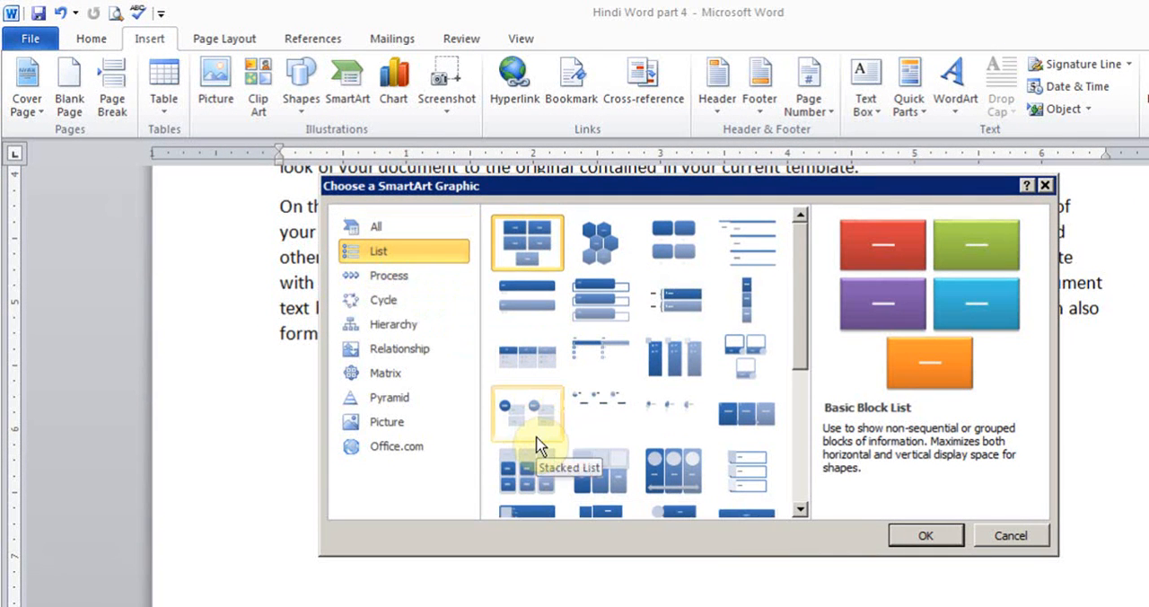
pyautogui.click(393, 277)
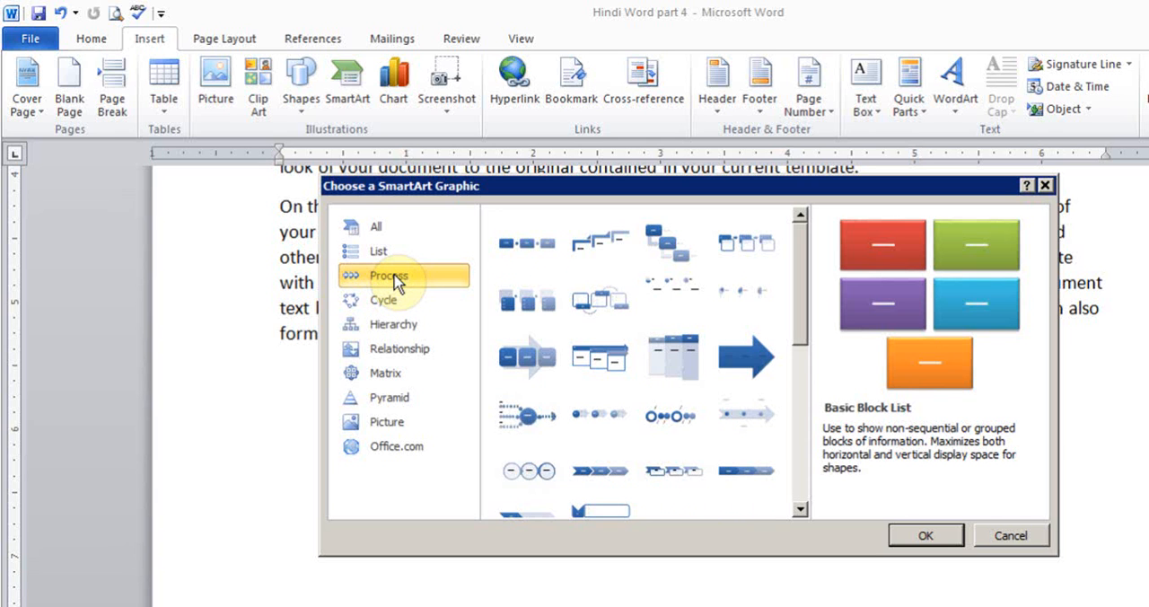
pyautogui.click(395, 300)
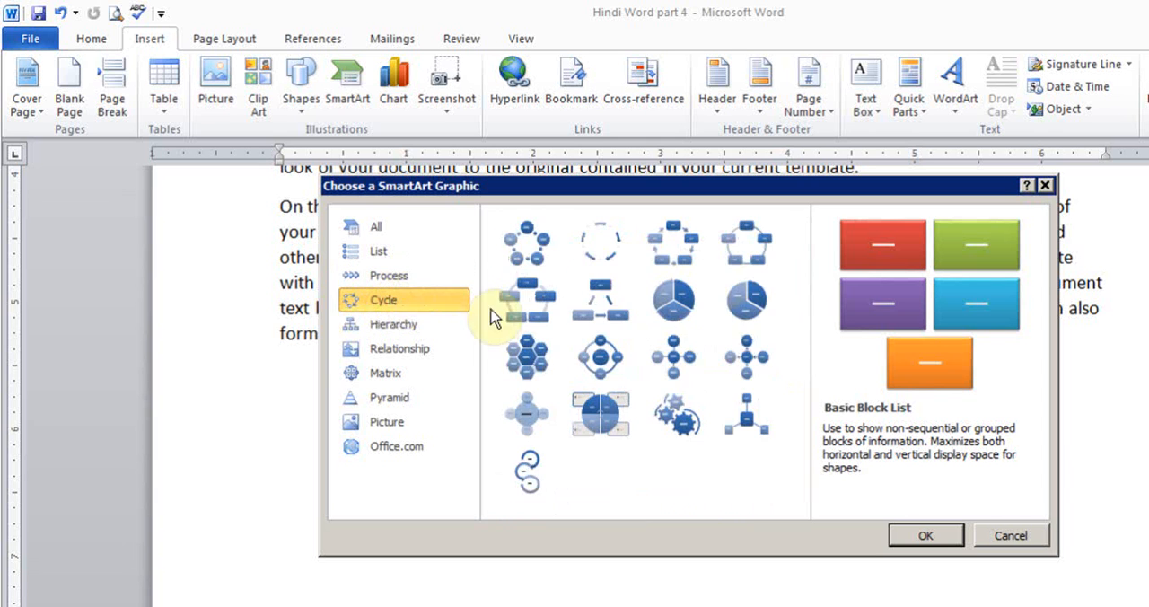
pyautogui.click(521, 255)
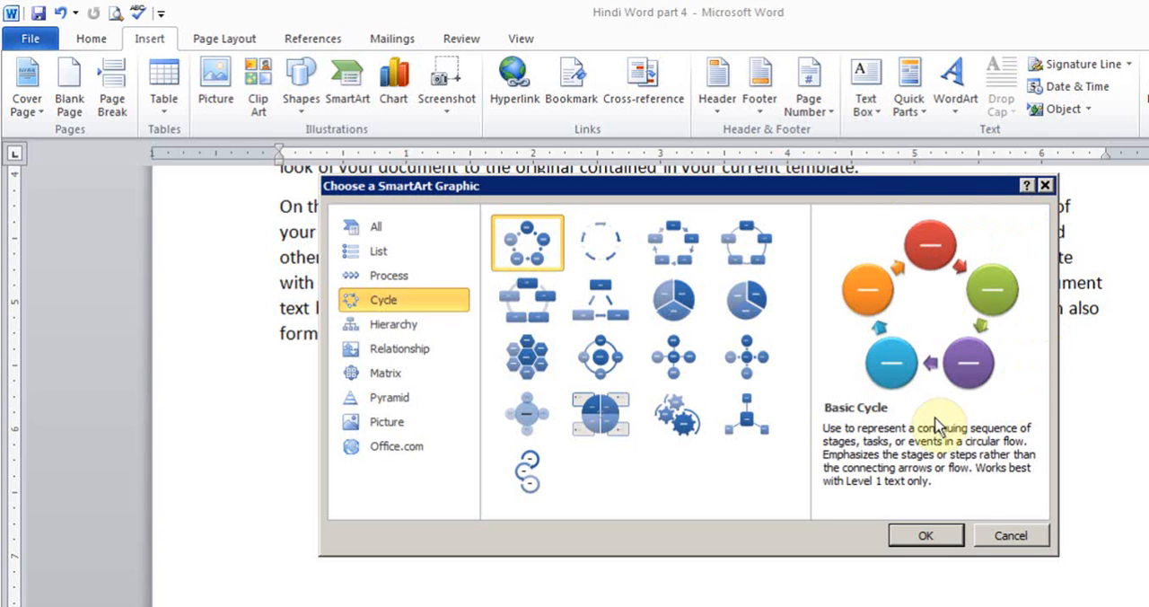
# - Insert the Organization Chart layout from the Hierarchy category of SmartArt graphics
pyautogui.click(401, 327)
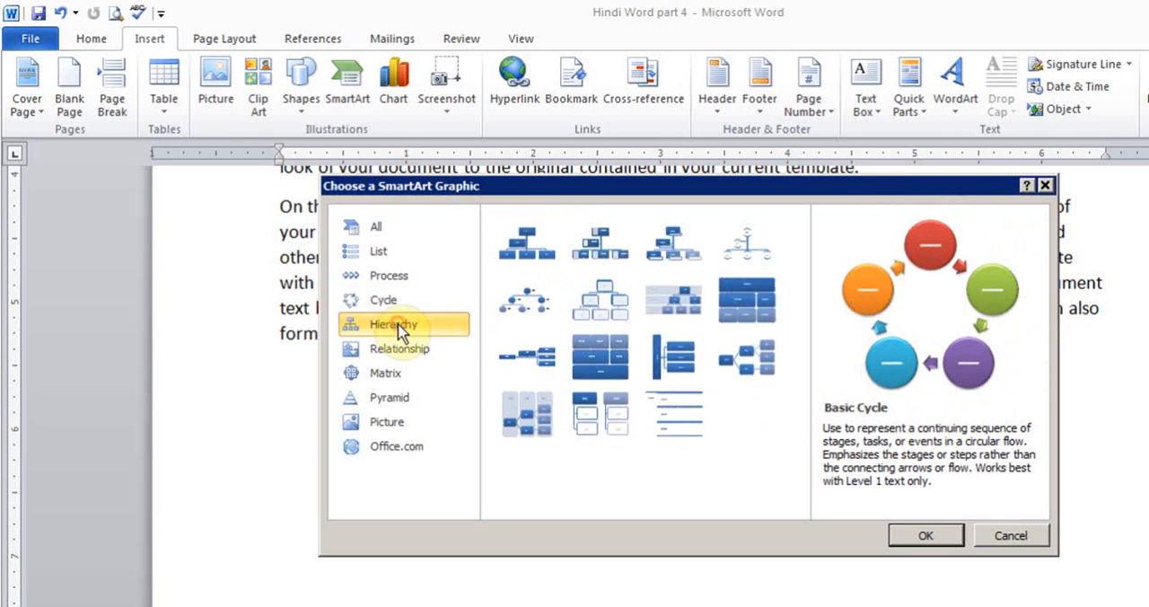
pyautogui.click(500, 266)
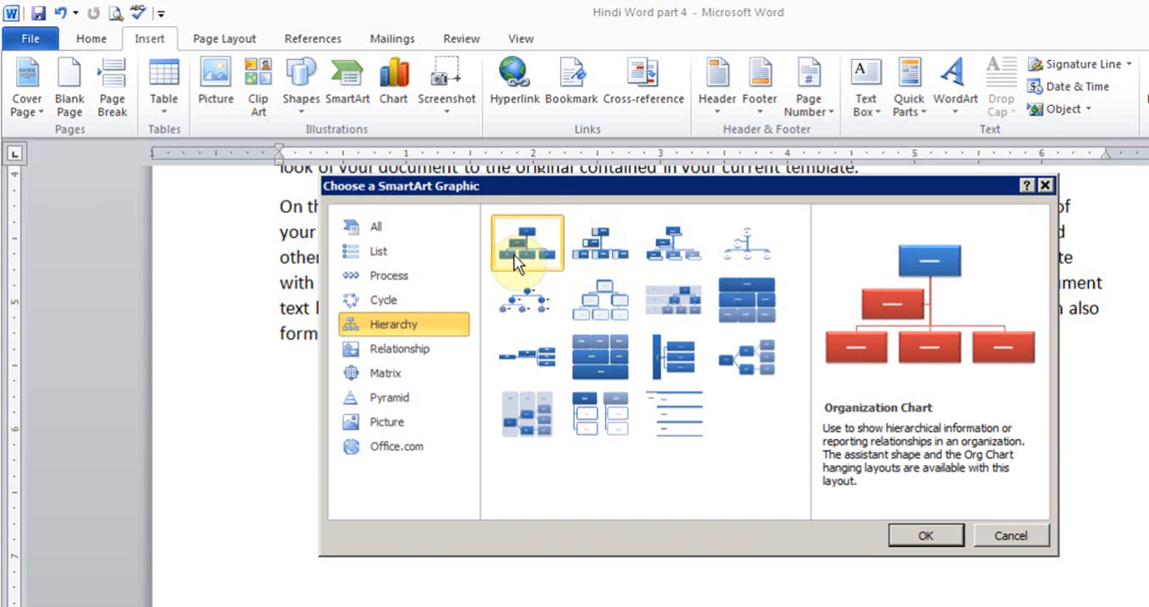
pyautogui.click(909, 536)
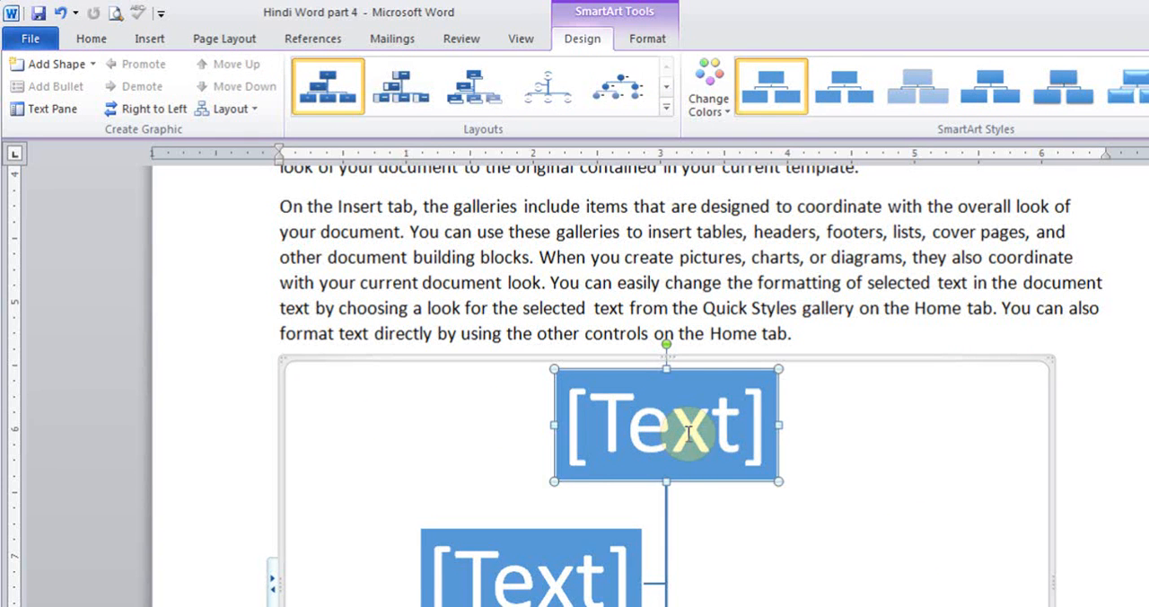
# - Label the chart's top box "CEO" and the assistant box beneath it "Vp Finance"
pyautogui.write('CEO')
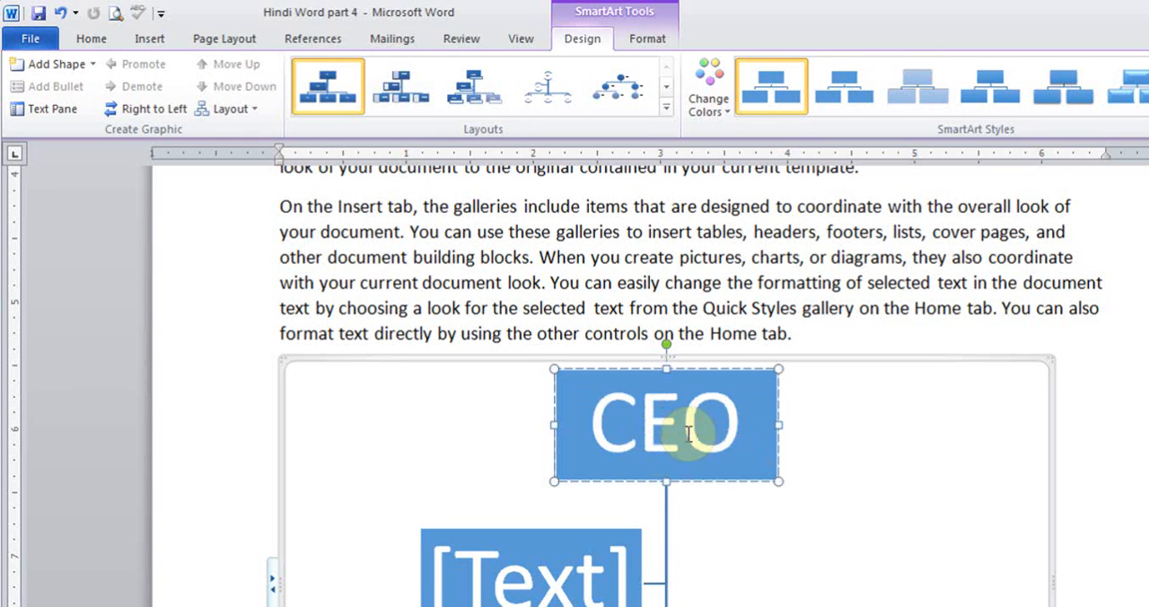
pyautogui.click(530, 564)
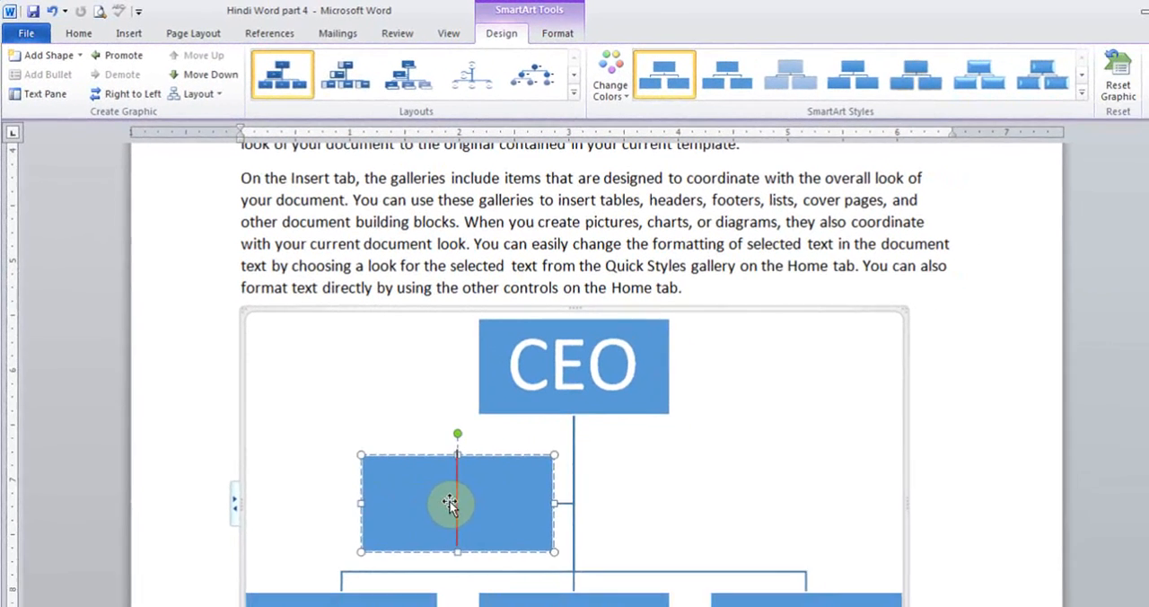
pyautogui.write('V')
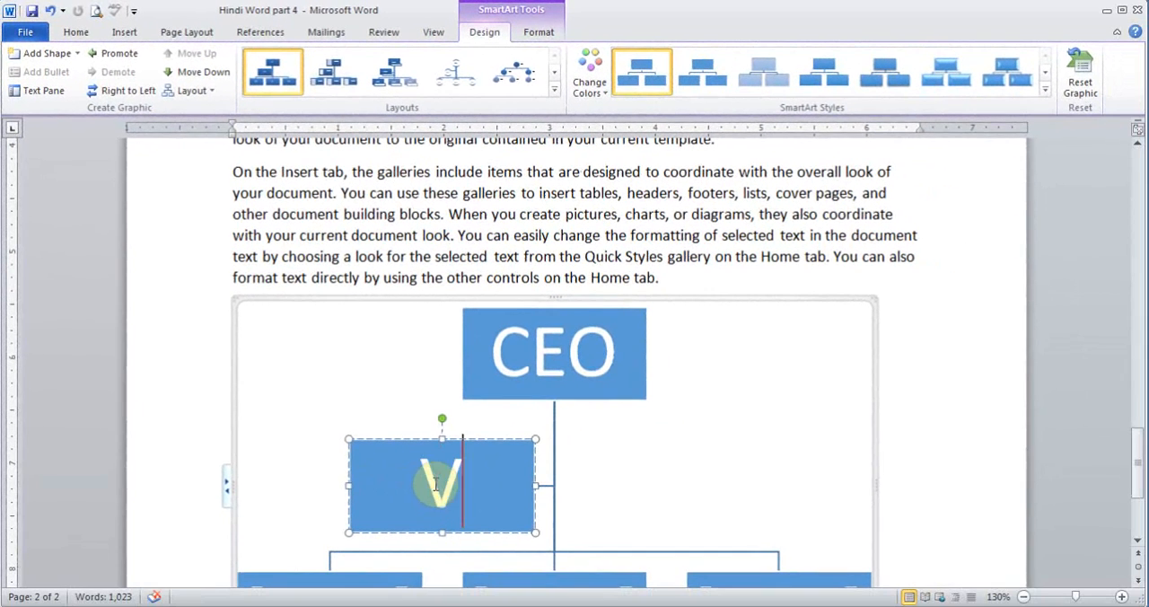
pyautogui.write('p Finance')
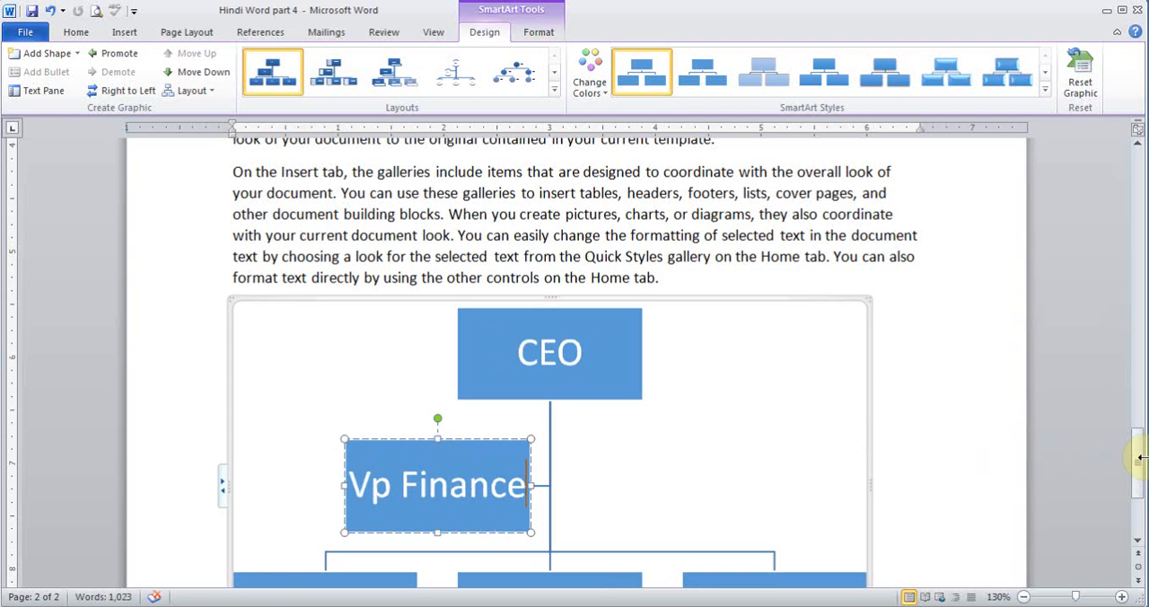
# - Label the three boxes in the chart's lowest row "VP Sales", "VP Marketing" and "Vp enginering", from left to right
pyautogui.moveTo(1139, 464); pyautogui.dragTo(1138, 479)
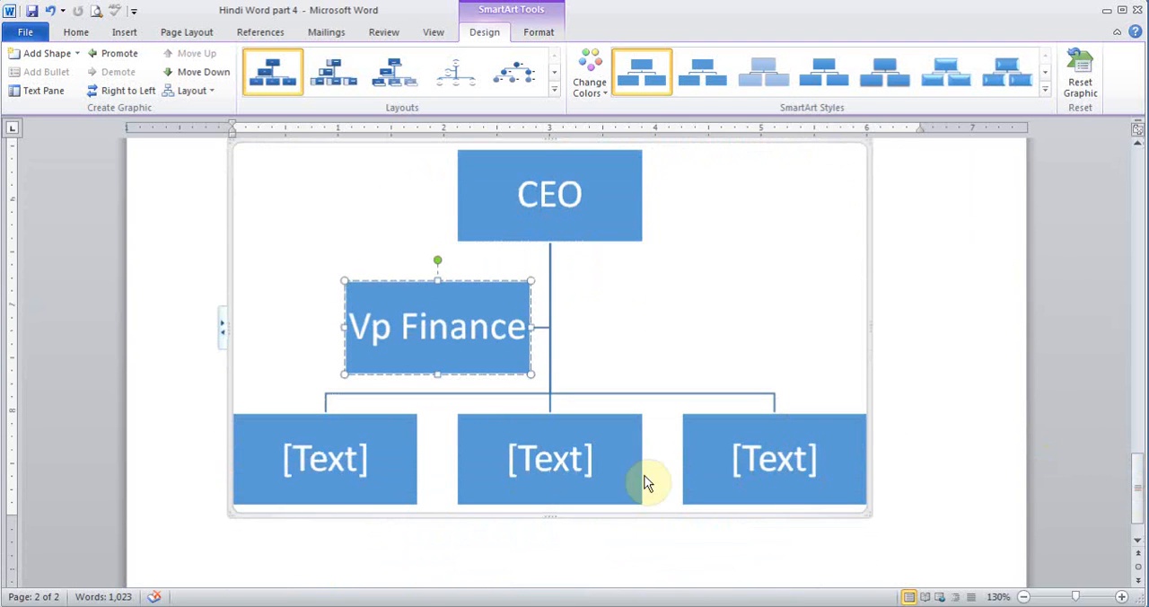
pyautogui.click(321, 455)
pyautogui.write('VP Sales')
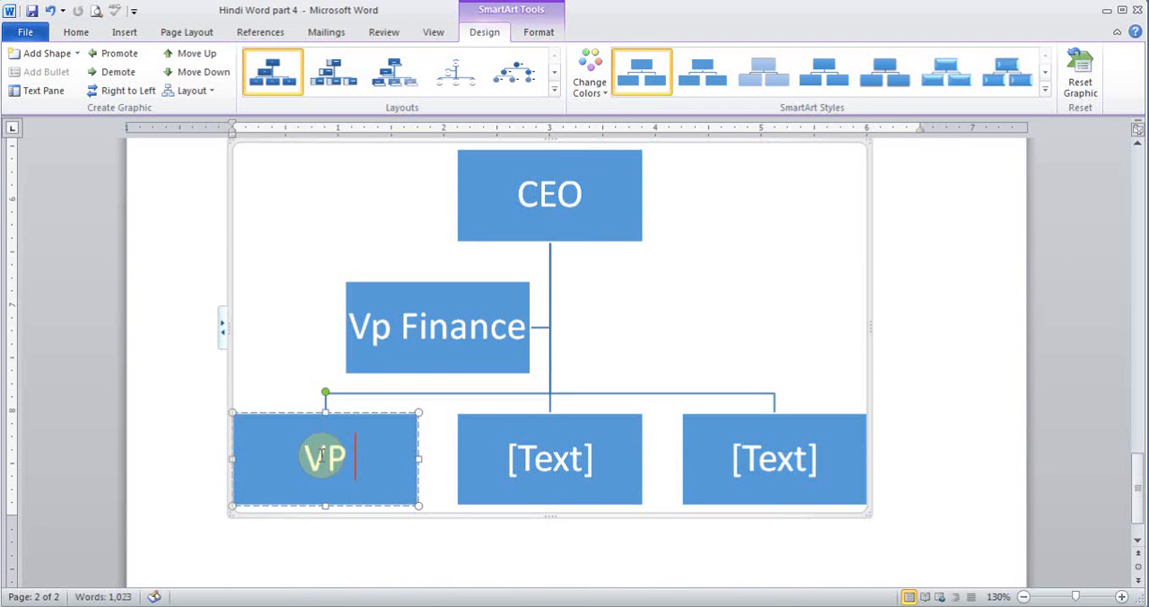
pyautogui.click(507, 459)
pyautogui.write('VP Mare')
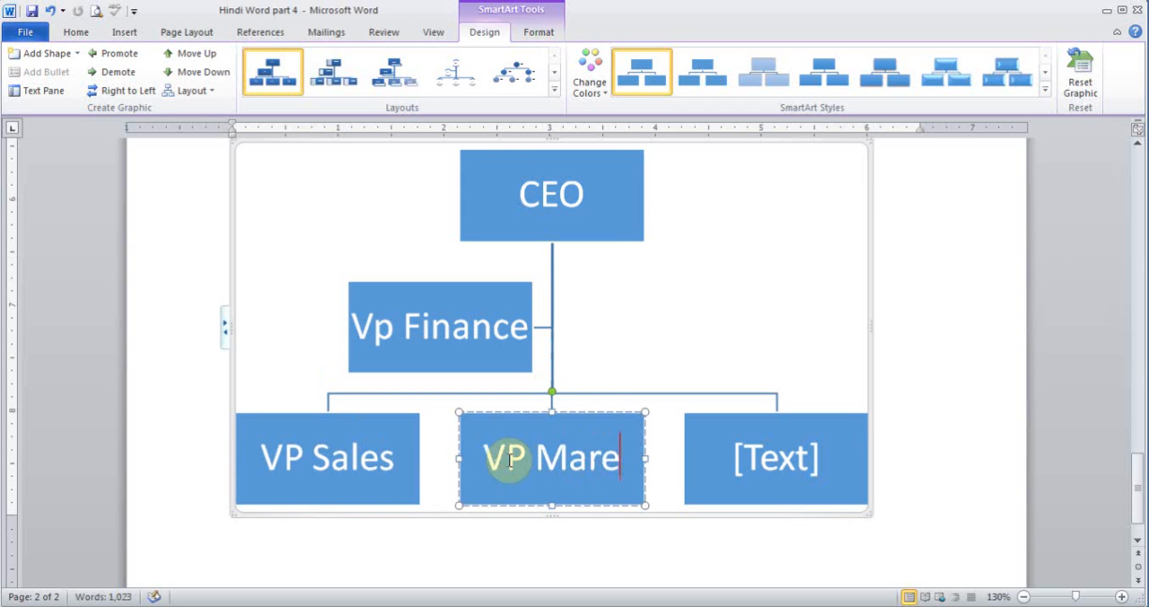
pyautogui.press('BackSpace')
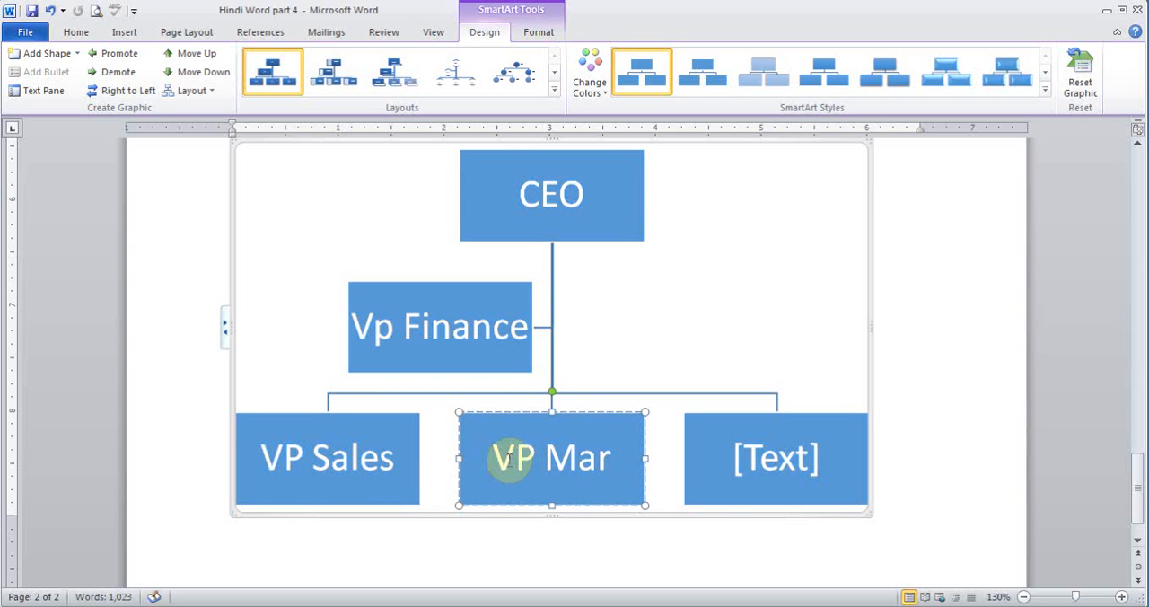
pyautogui.write('keting')
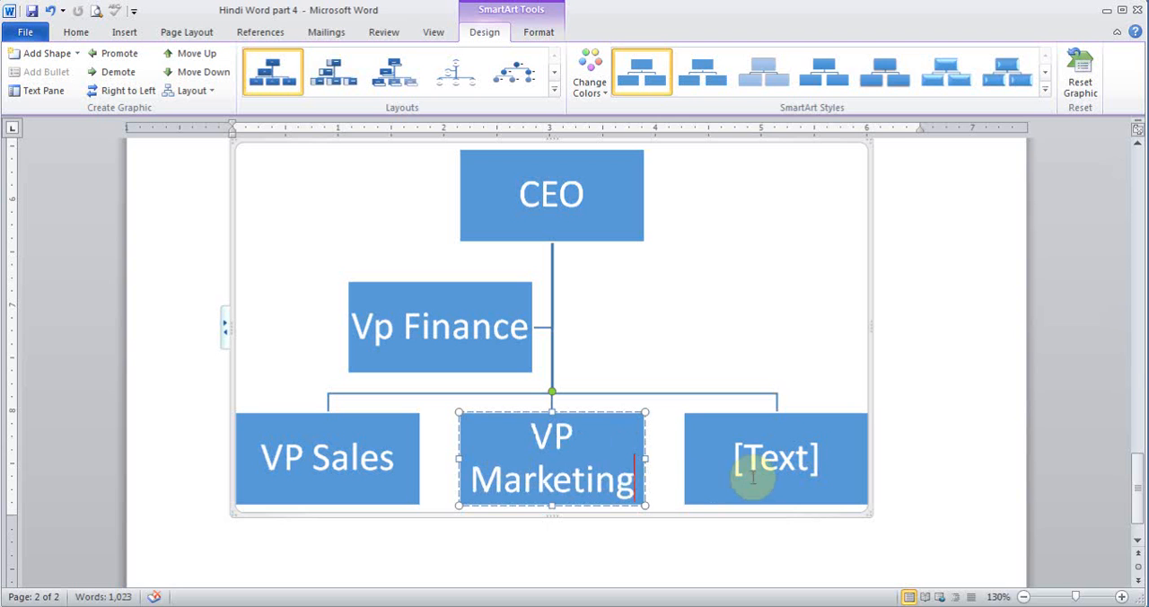
pyautogui.click(752, 477)
pyautogui.write('Vp eng')
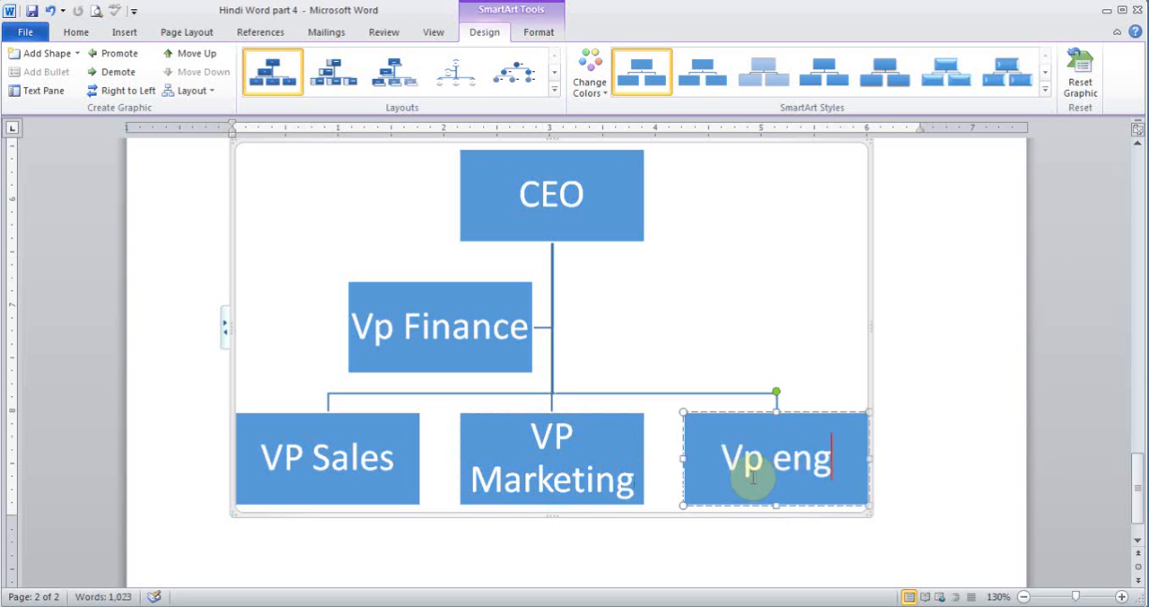
pyautogui.write('inering')
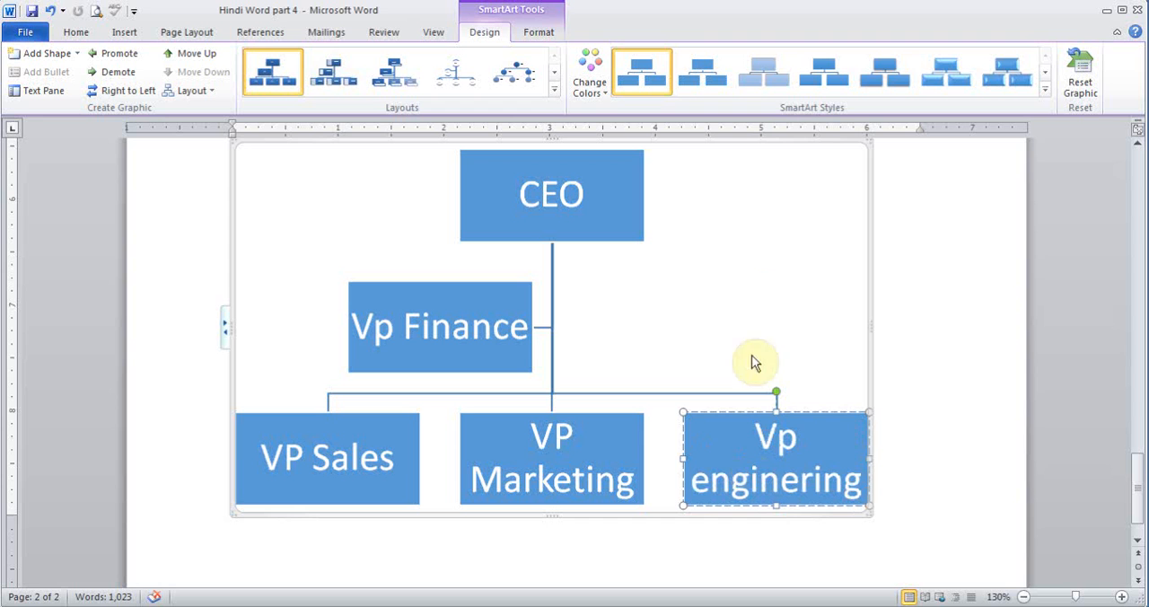
# - Recolor the whole organization chart with the first Colorful scheme, which combines a blue top box with orange boxes below
pyautogui.click(758, 294)
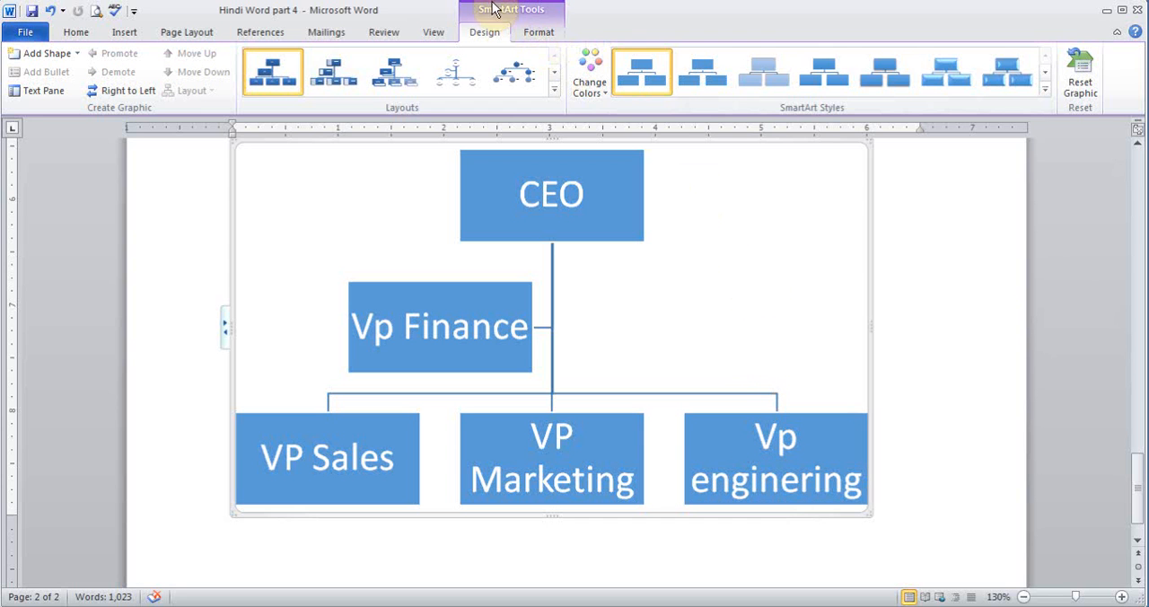
pyautogui.click(592, 90)
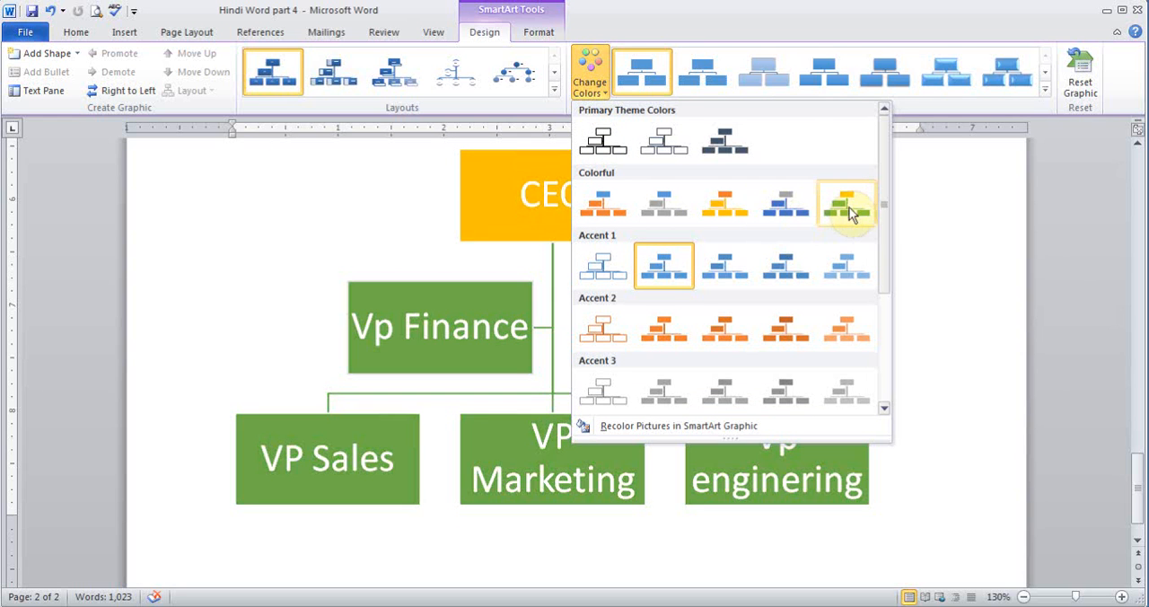
pyautogui.click(600, 216)
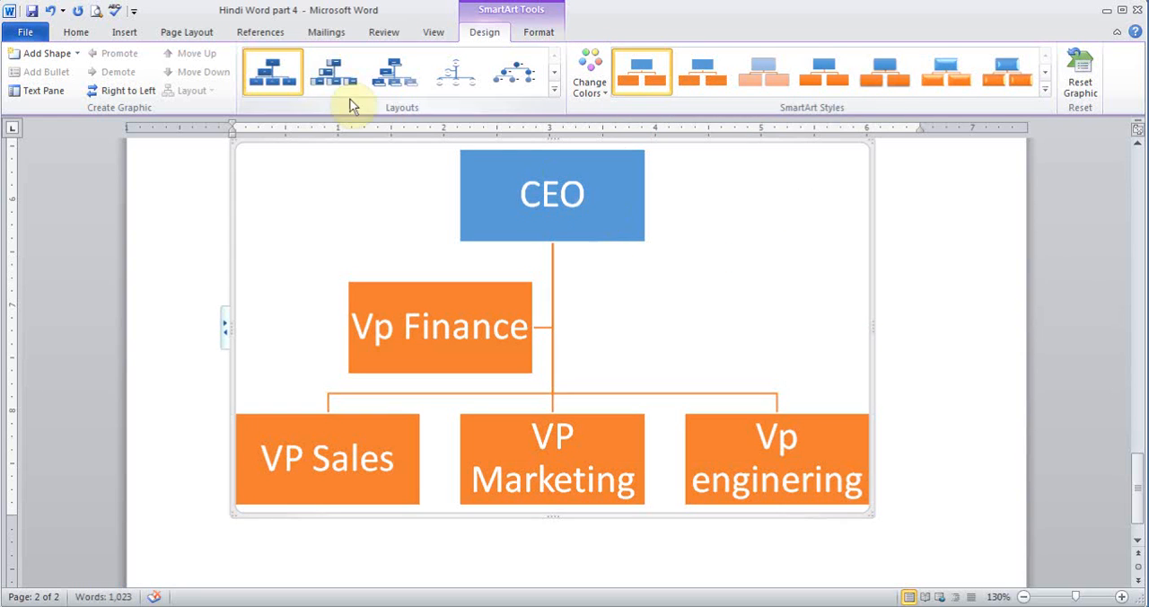
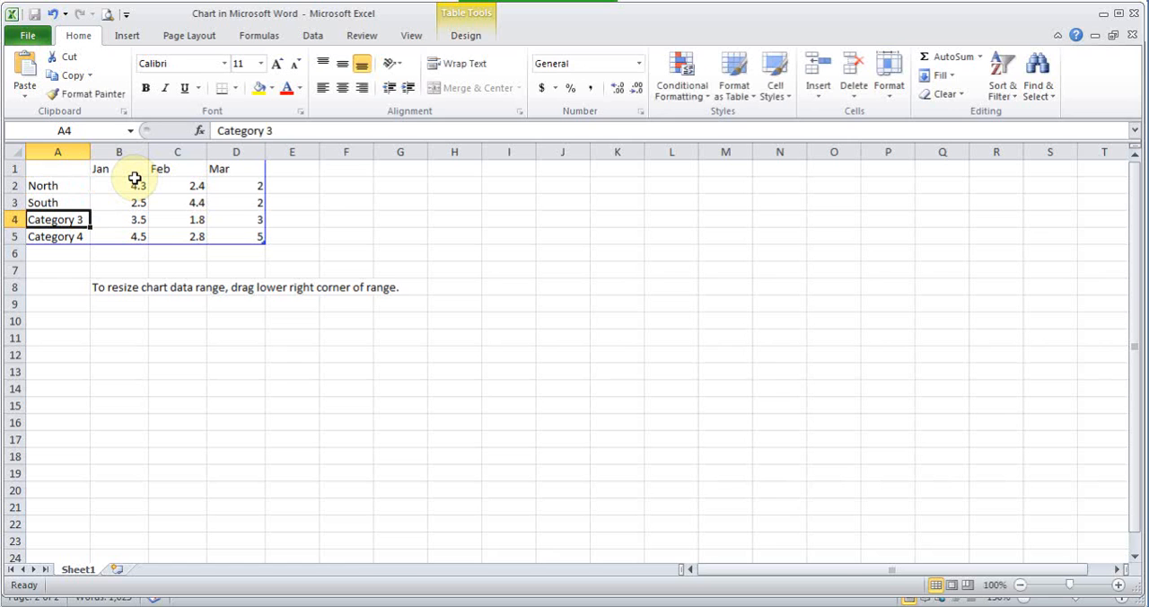
# - Name the last two chart categories "East" in A4 and "Noth" in A5 and close the chart data sheet
pyautogui.write('East')
pyautogui.press('Return')
pyautogui.write('Not')
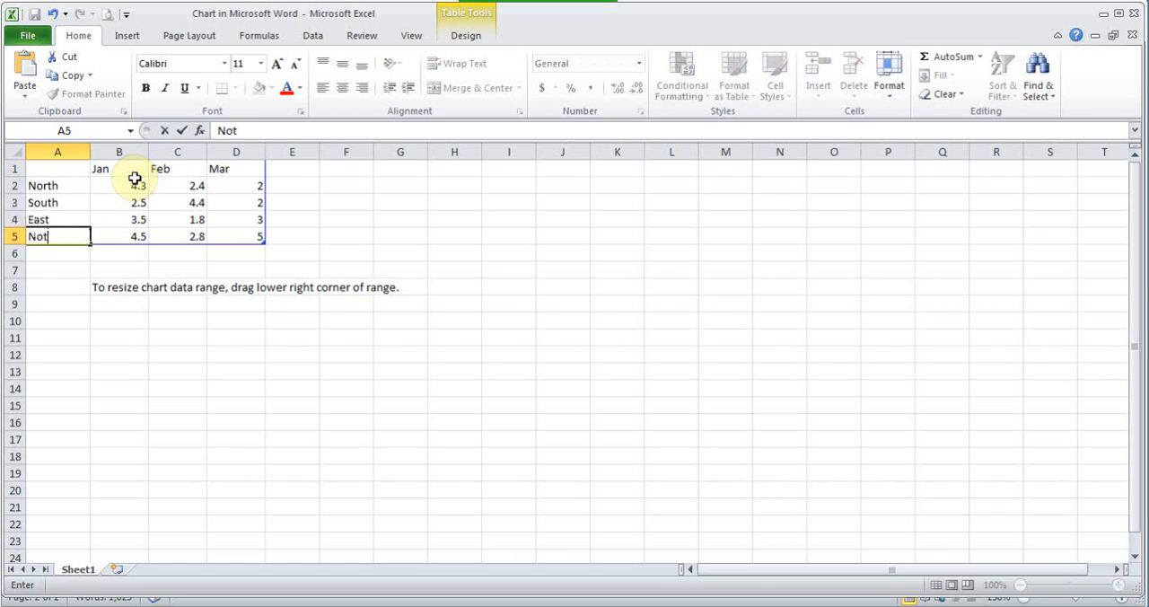
pyautogui.write('h')
pyautogui.click(135, 179)
pyautogui.click(192, 186)
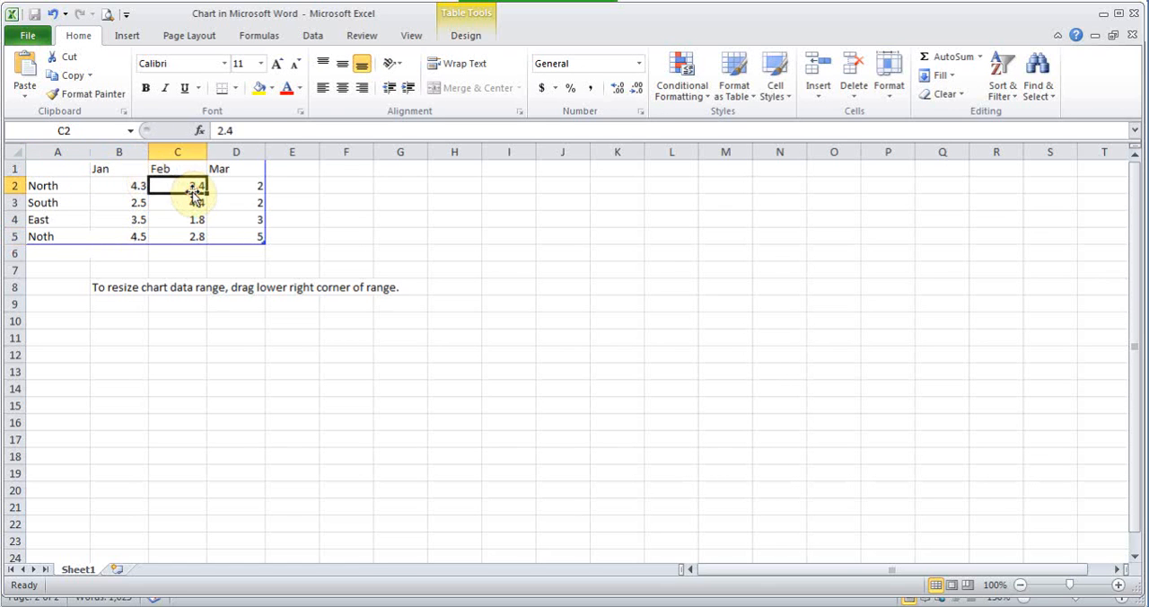
pyautogui.click(1134, 15)
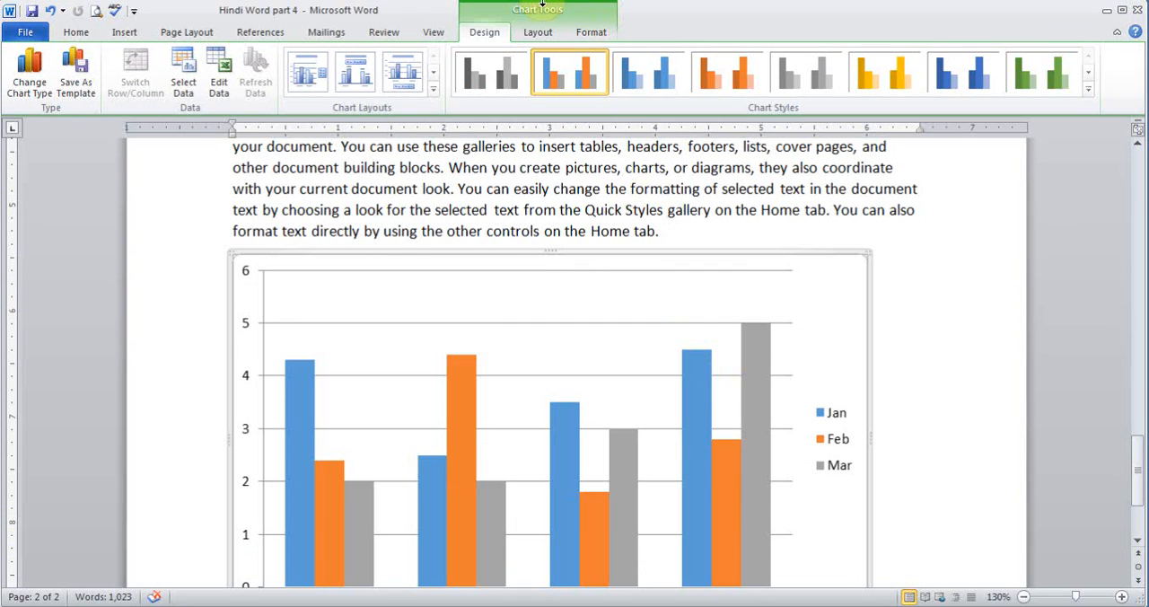
# - Apply the third chart style with blue shades to the chart and change its type to clustered pyramid
pyautogui.click(649, 70)
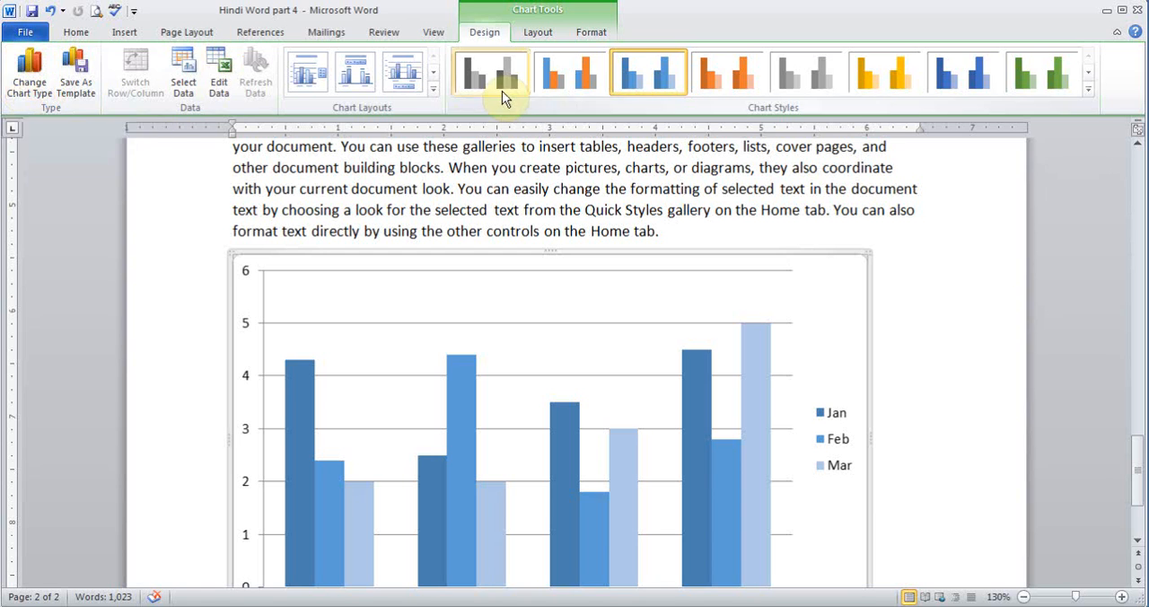
pyautogui.click(38, 88)
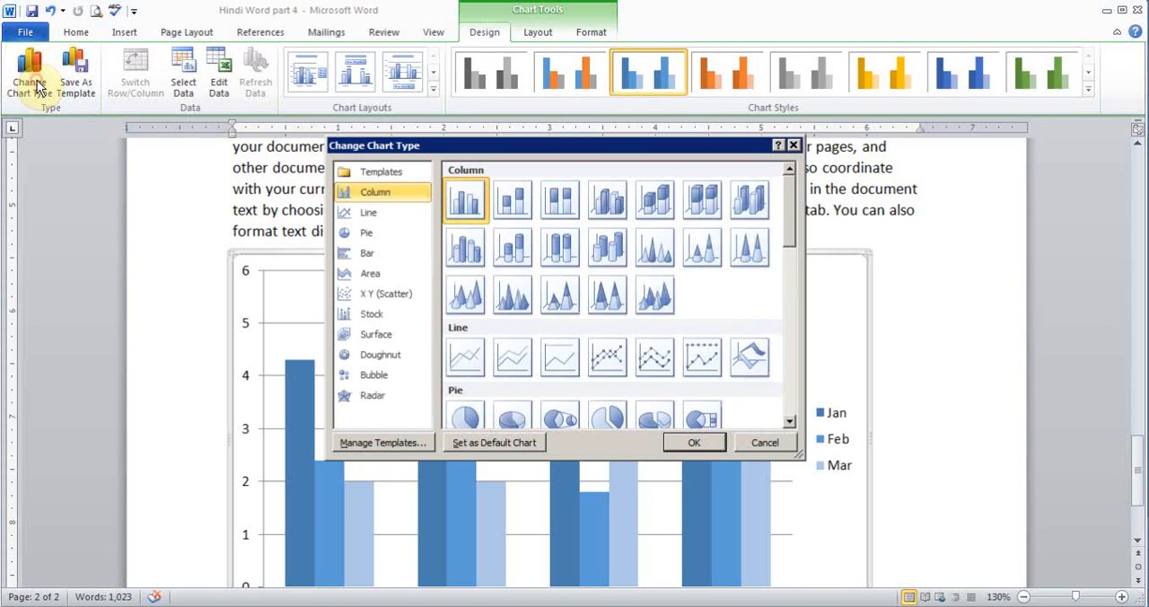
pyautogui.click(508, 310)
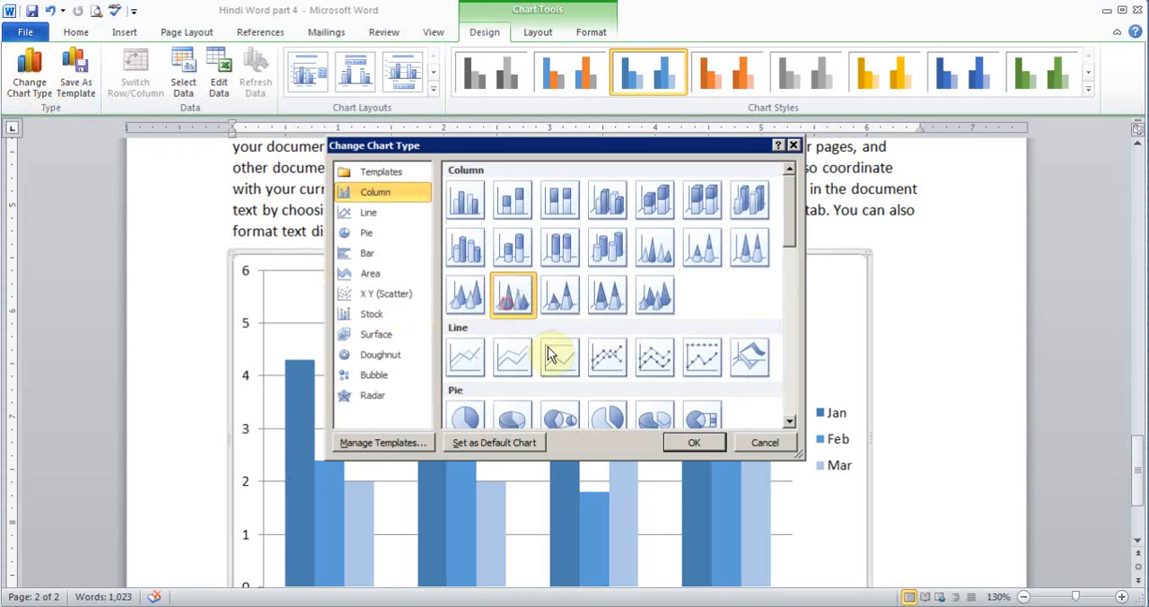
pyautogui.click(683, 442)
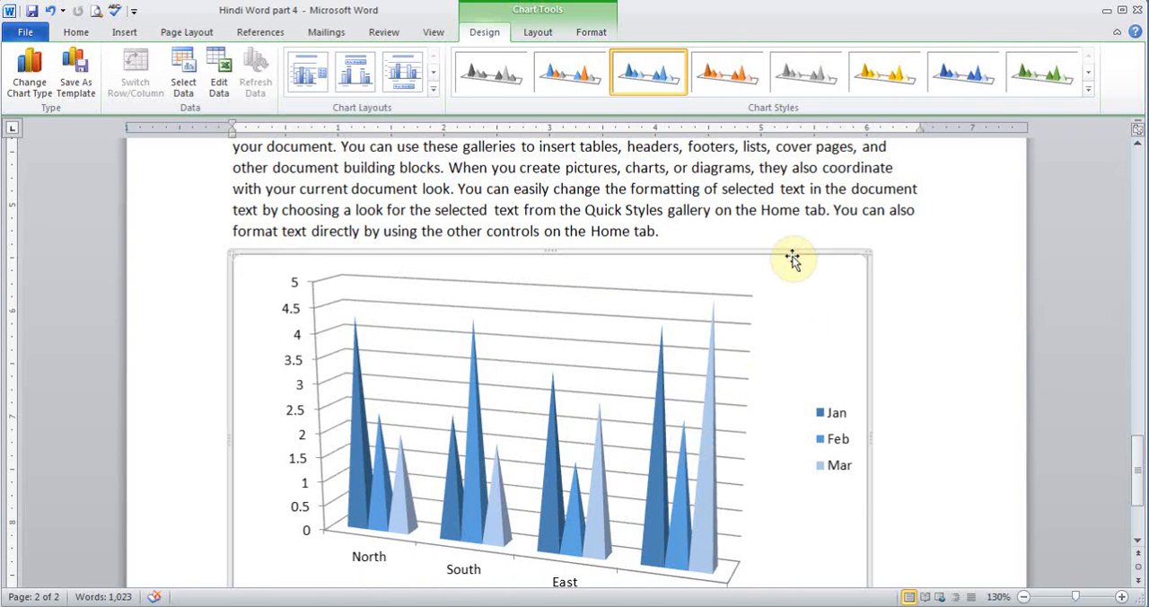
# - Delete the whole chart from the end of the document
pyautogui.press('Delete')
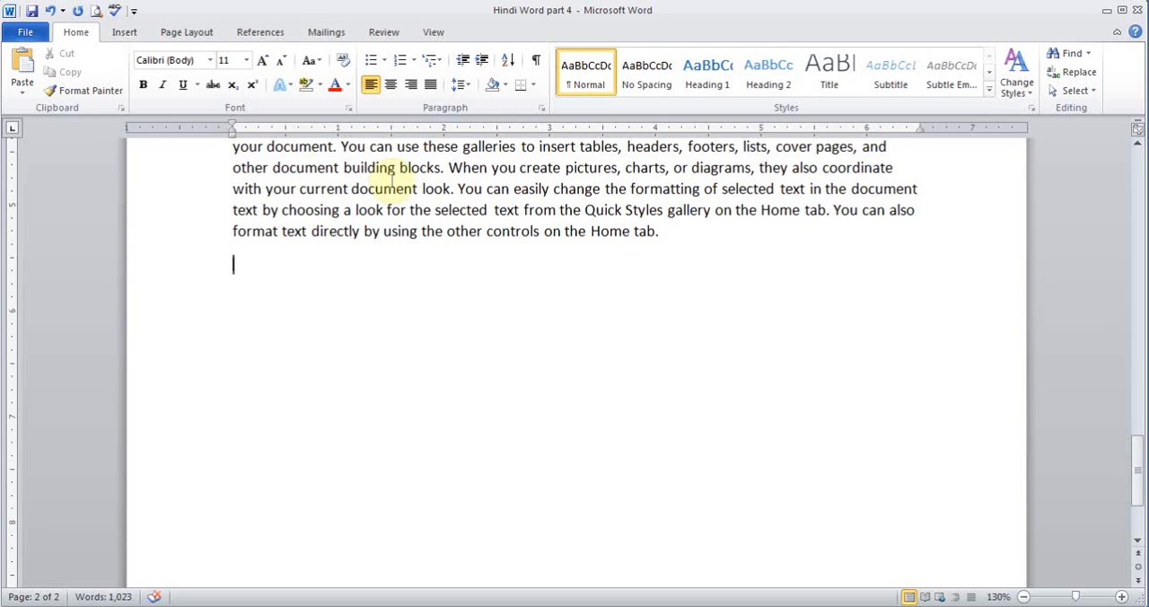
# - Insert an automatically updating date in the format "20 December 2013" on a new line below the document's first paragraph
pyautogui.click(132, 34)
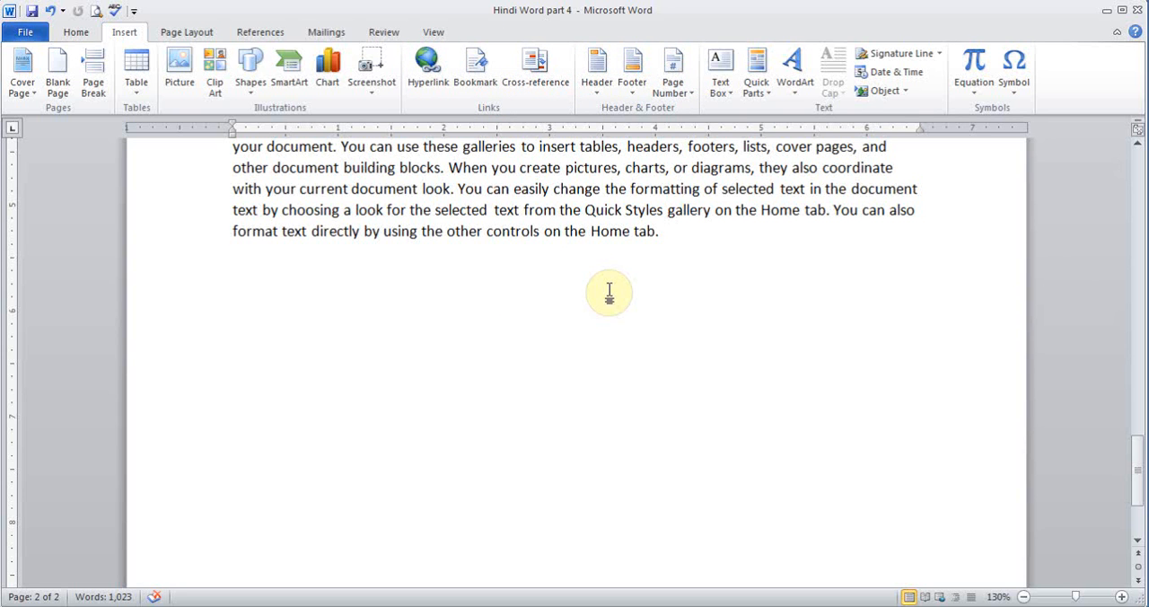
pyautogui.moveTo(1136, 480); pyautogui.dragTo(1136, 179)
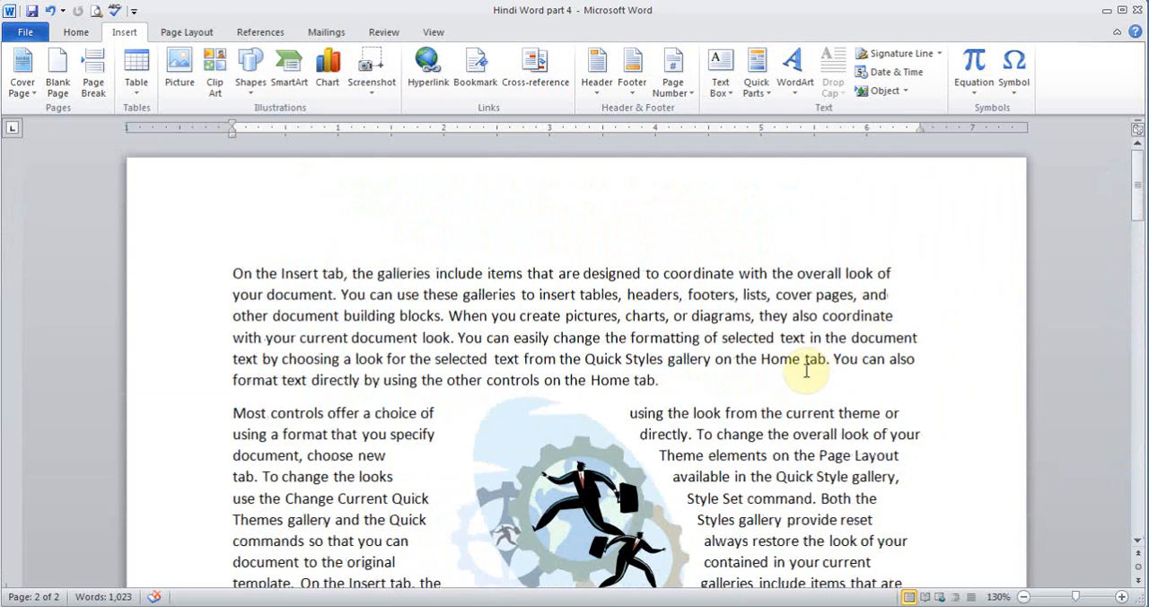
pyautogui.click(759, 371)
pyautogui.press('Return')
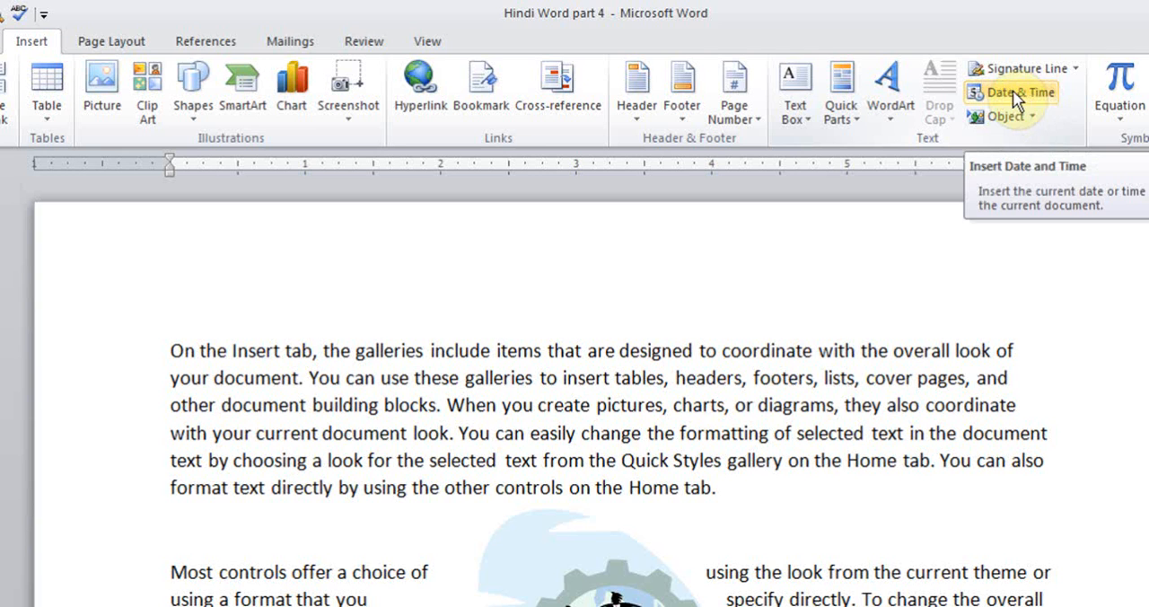
pyautogui.click(1012, 91)
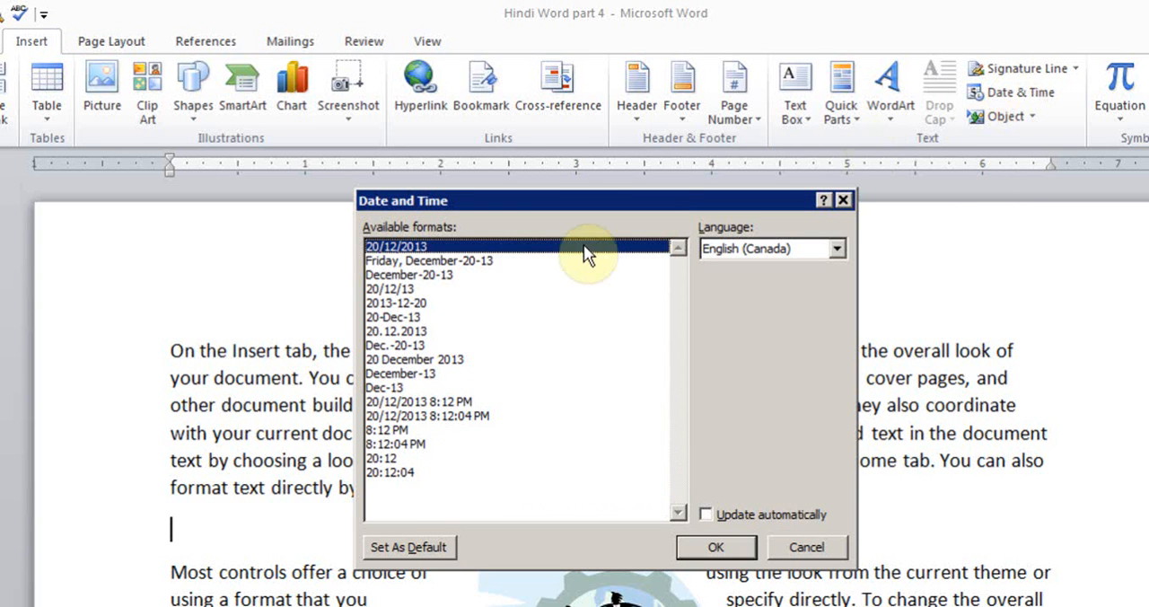
pyautogui.click(491, 262)
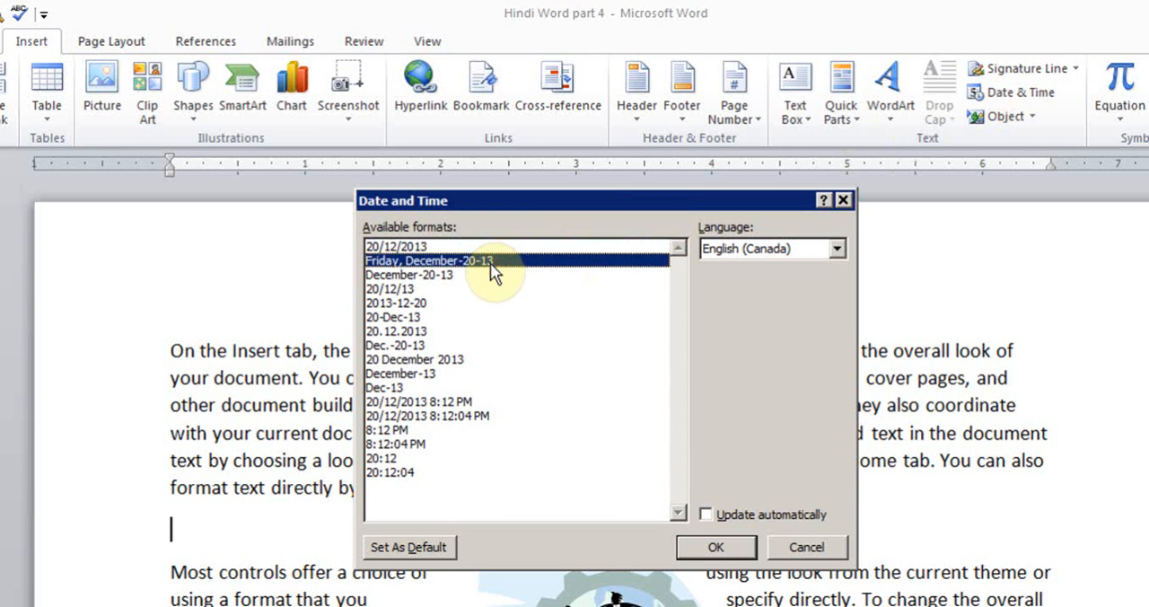
pyautogui.click(432, 277)
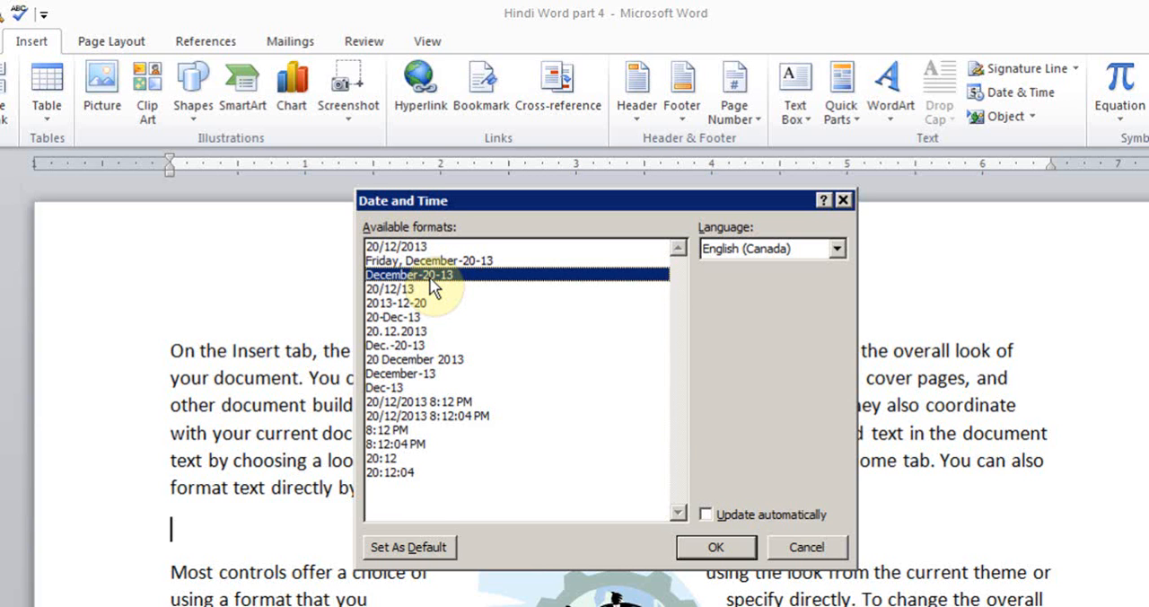
pyautogui.click(704, 517)
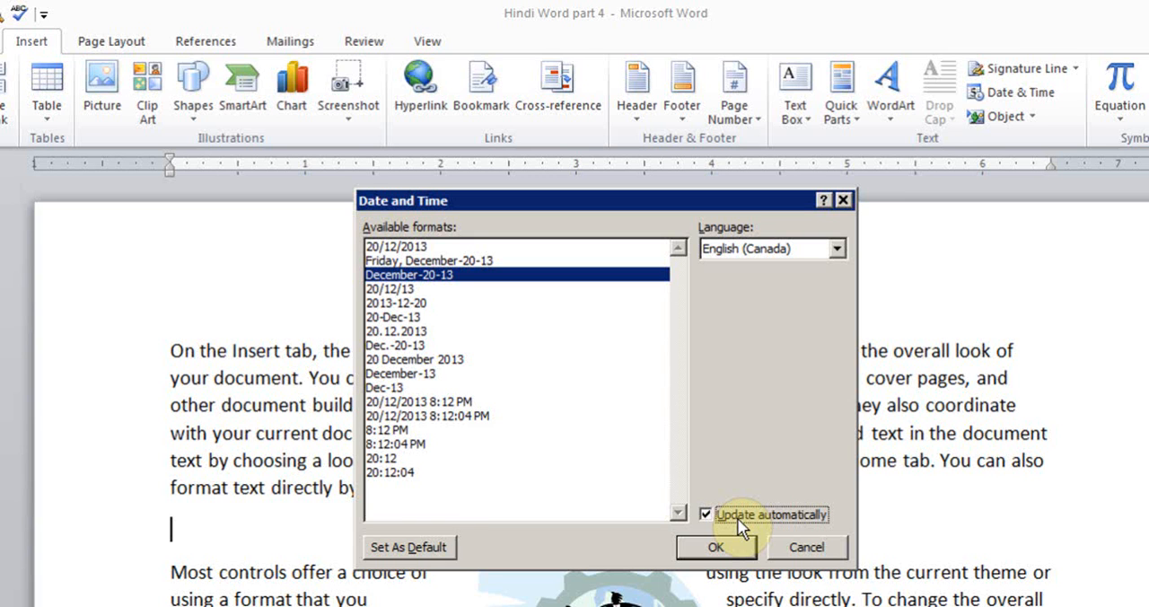
pyautogui.click(424, 359)
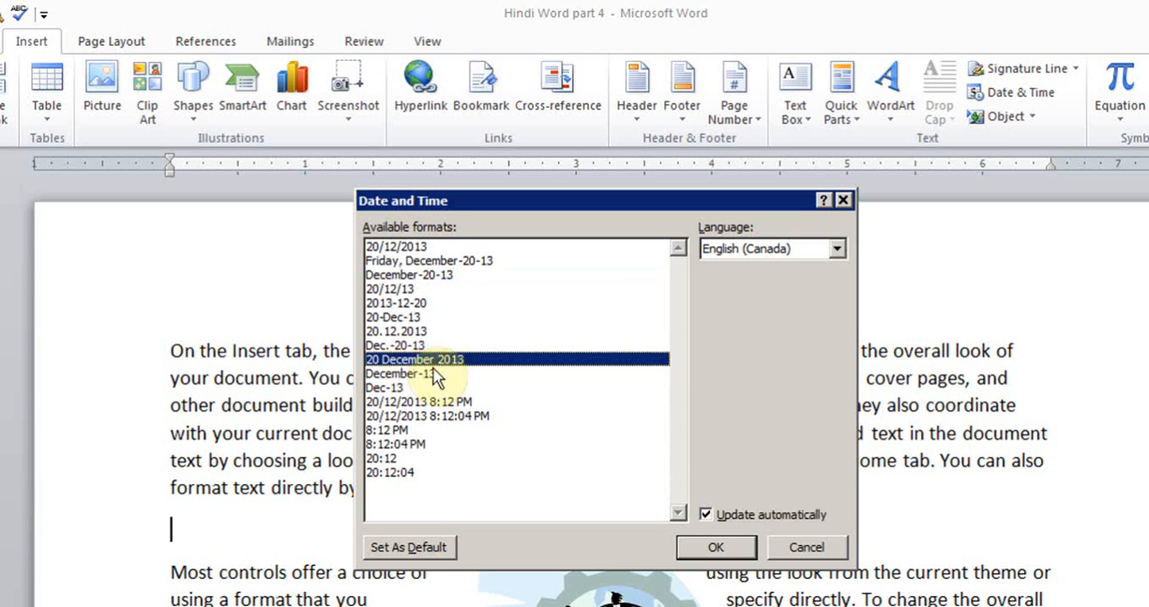
pyautogui.click(714, 547)
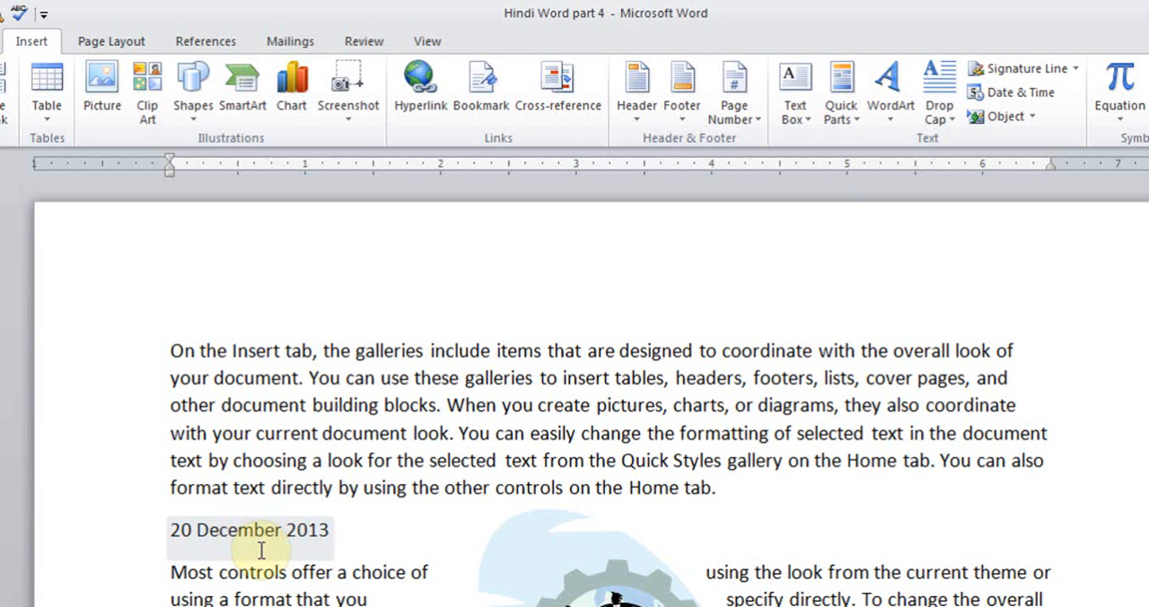
pyautogui.click(198, 539)
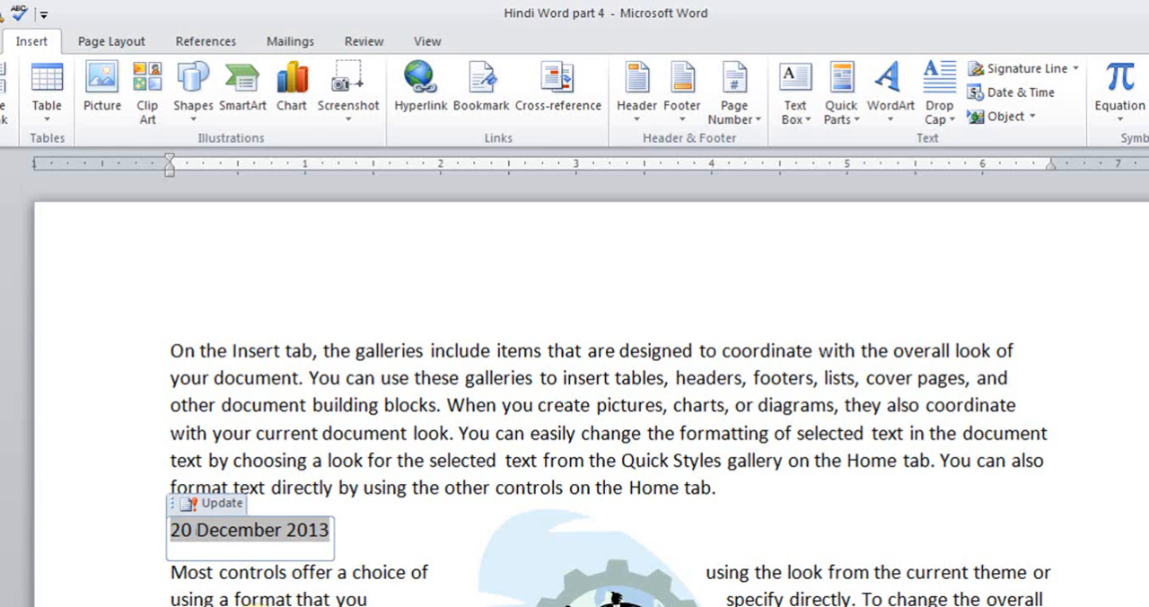
pyautogui.click(258, 604)
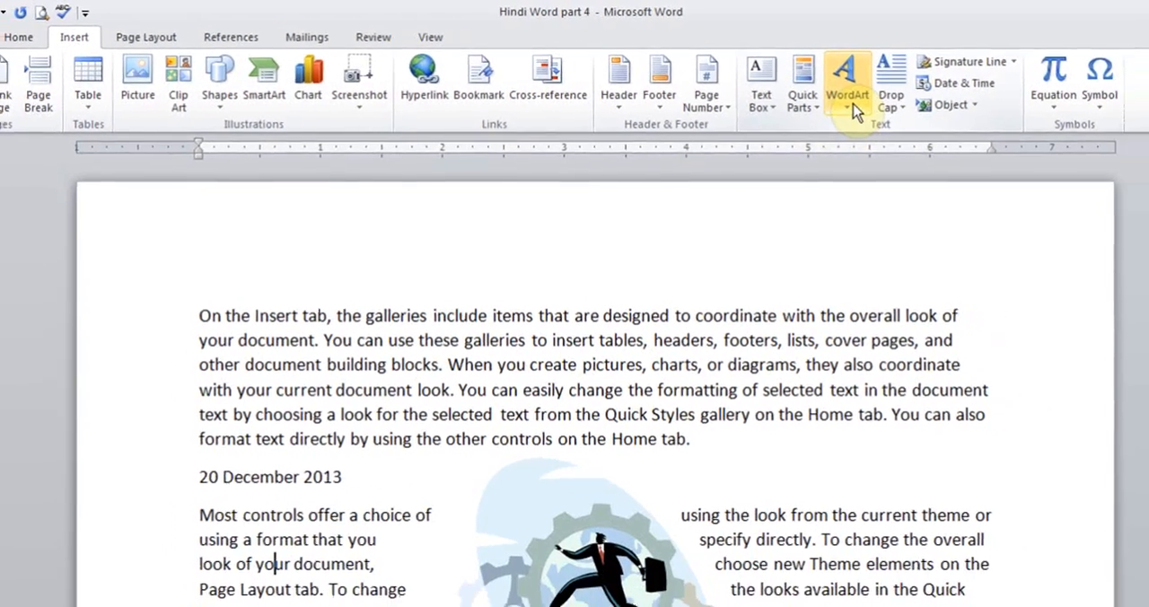
# - Insert WordArt in the black style from the gallery's fourth row with the text "Happy Birthday"
pyautogui.click(889, 88)
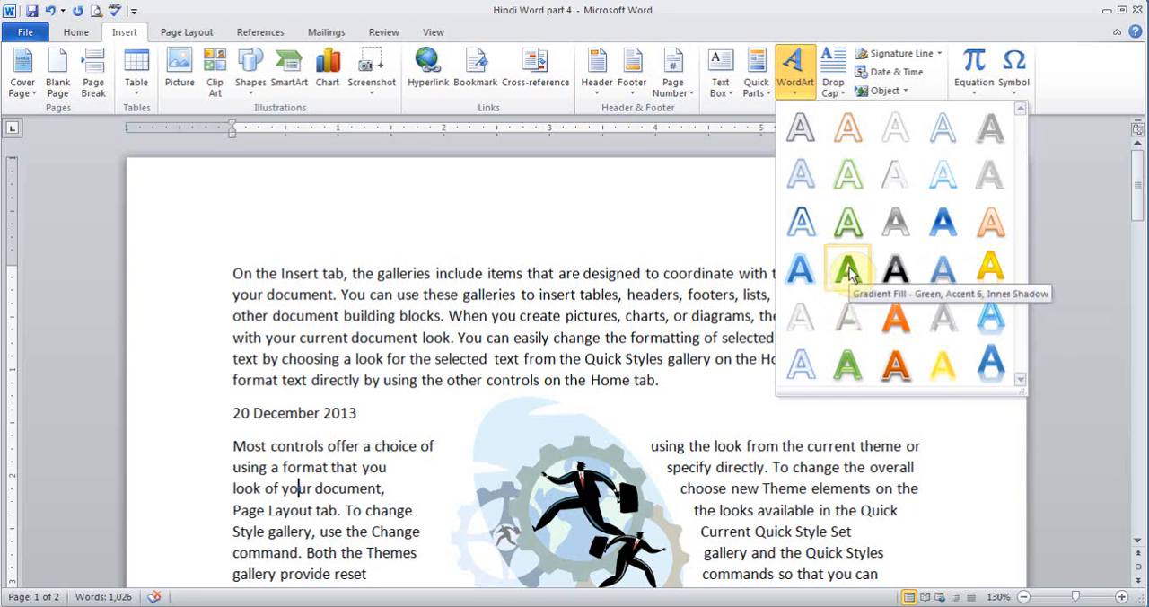
pyautogui.click(893, 265)
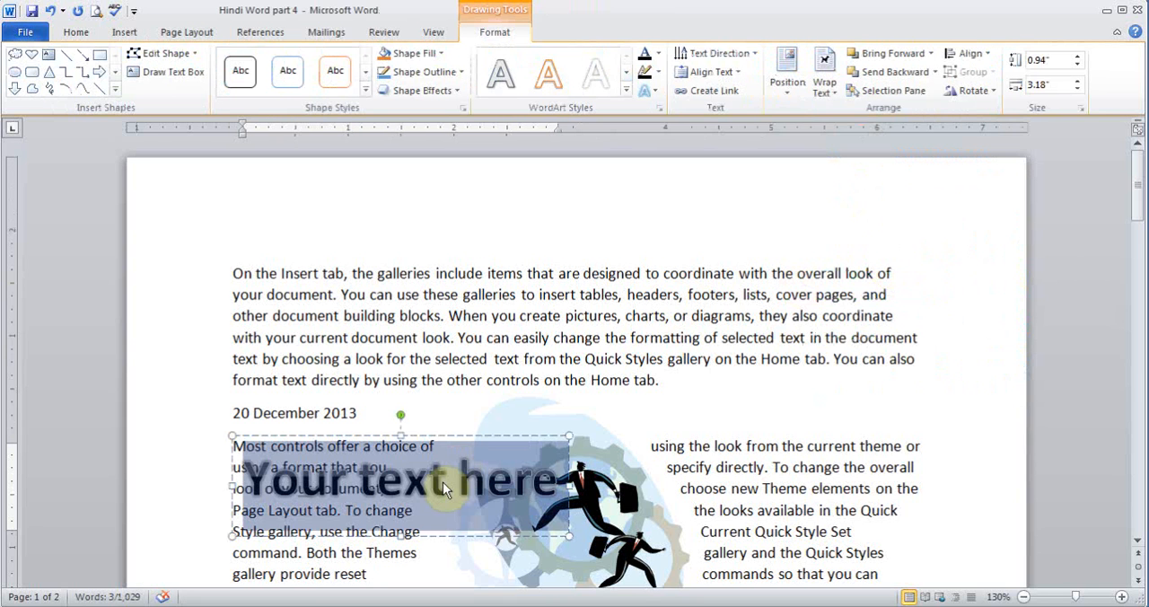
pyautogui.write('Hap')
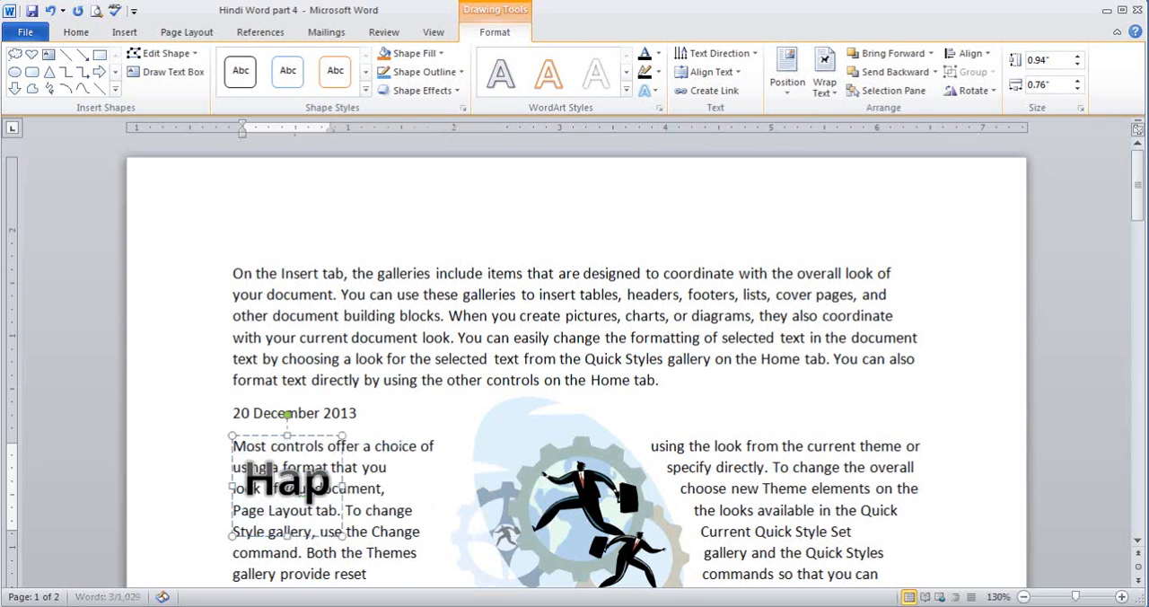
pyautogui.write('py Birthday')
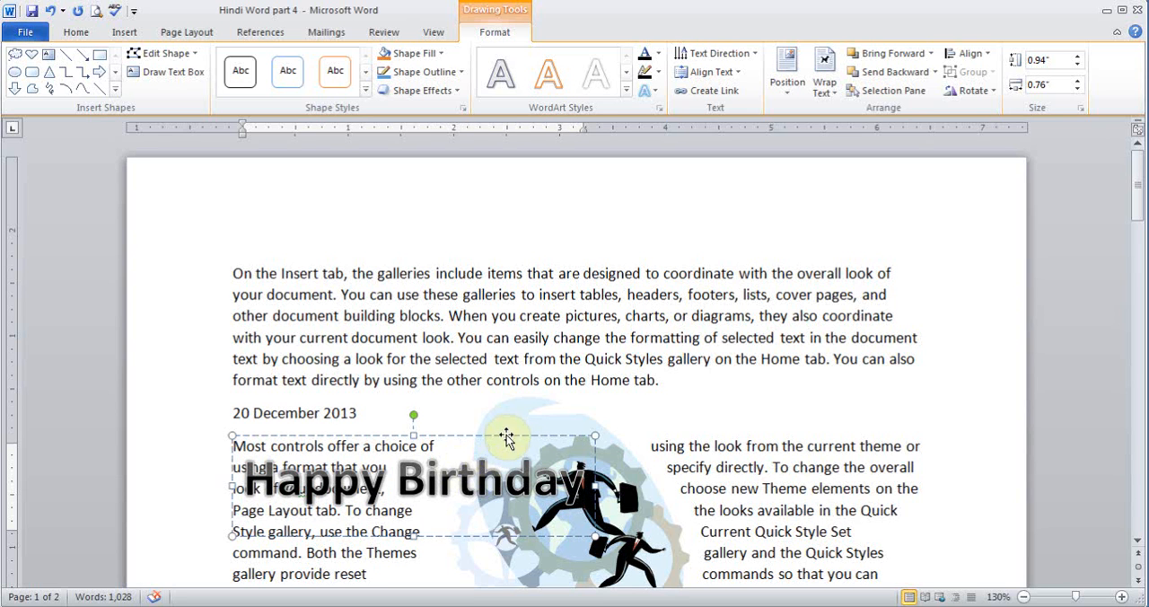
# - Move the "Happy Birthday" WordArt up onto the first paragraph and set its text wrapping to Through
pyautogui.moveTo(508, 433); pyautogui.dragTo(689, 262)
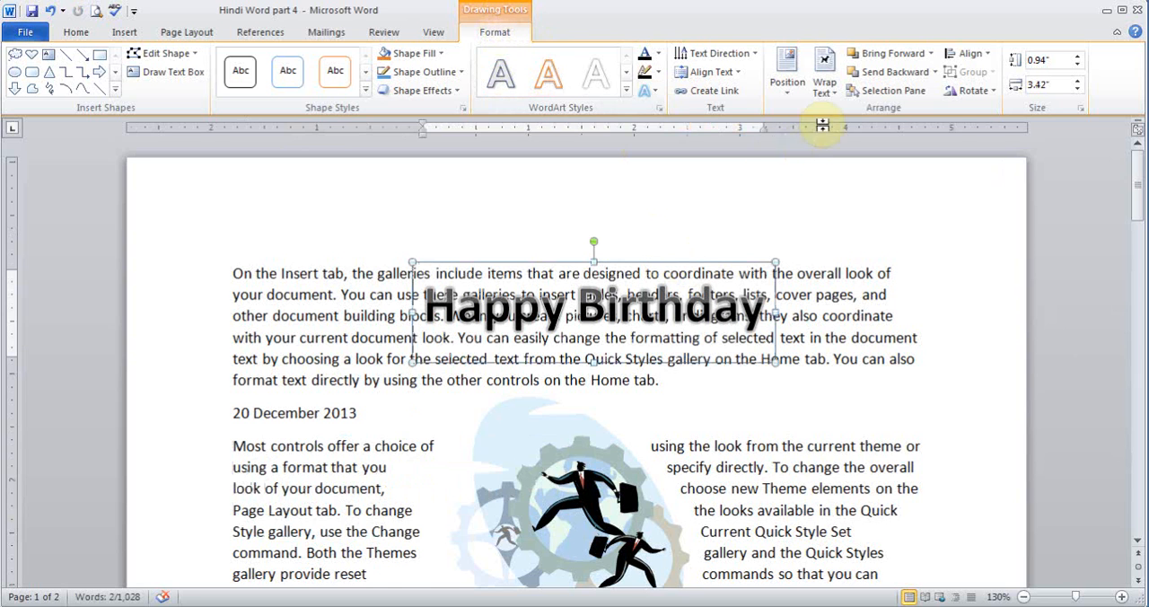
pyautogui.click(824, 81)
pyautogui.click(848, 174)
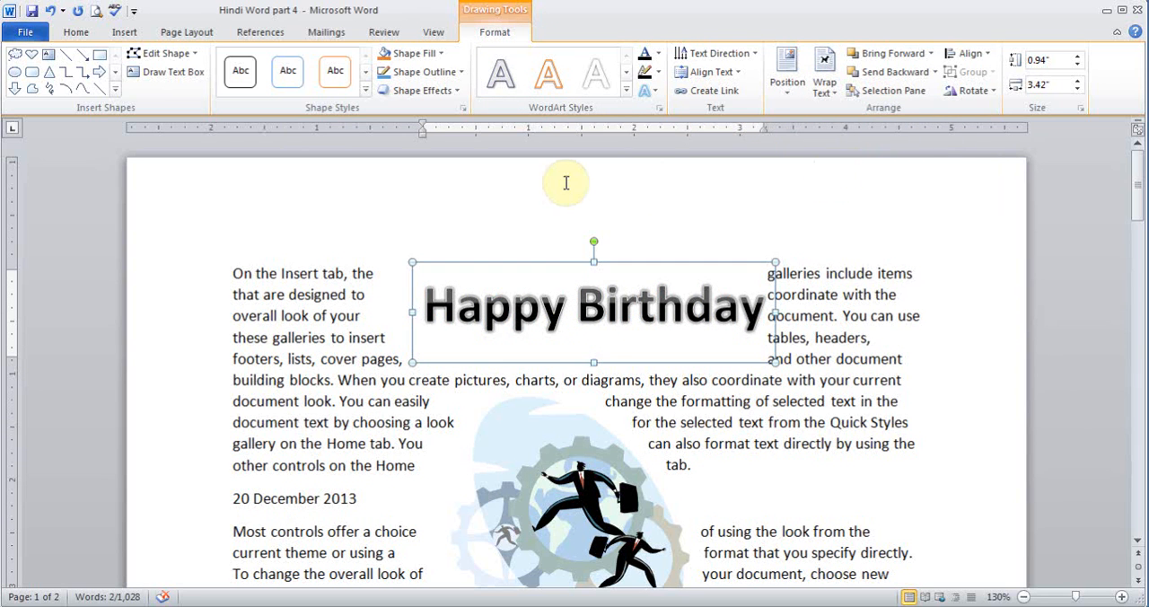
# - Fill the "Happy Birthday" WordArt box with the standard Blue color and set its text wrapping to Top and Bottom
pyautogui.click(303, 90)
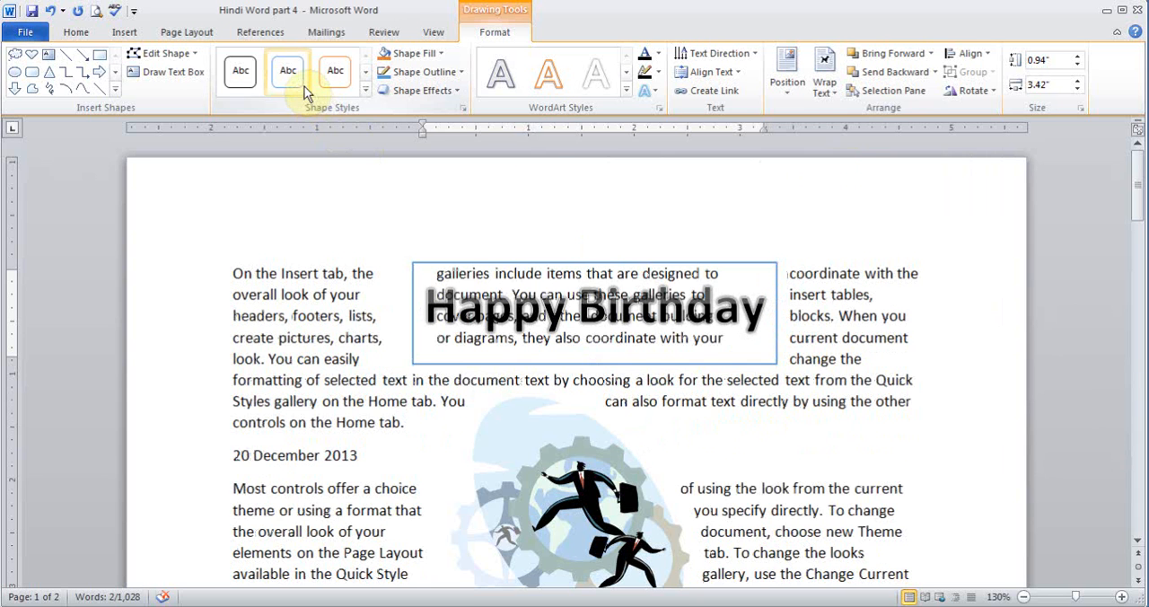
pyautogui.click(429, 56)
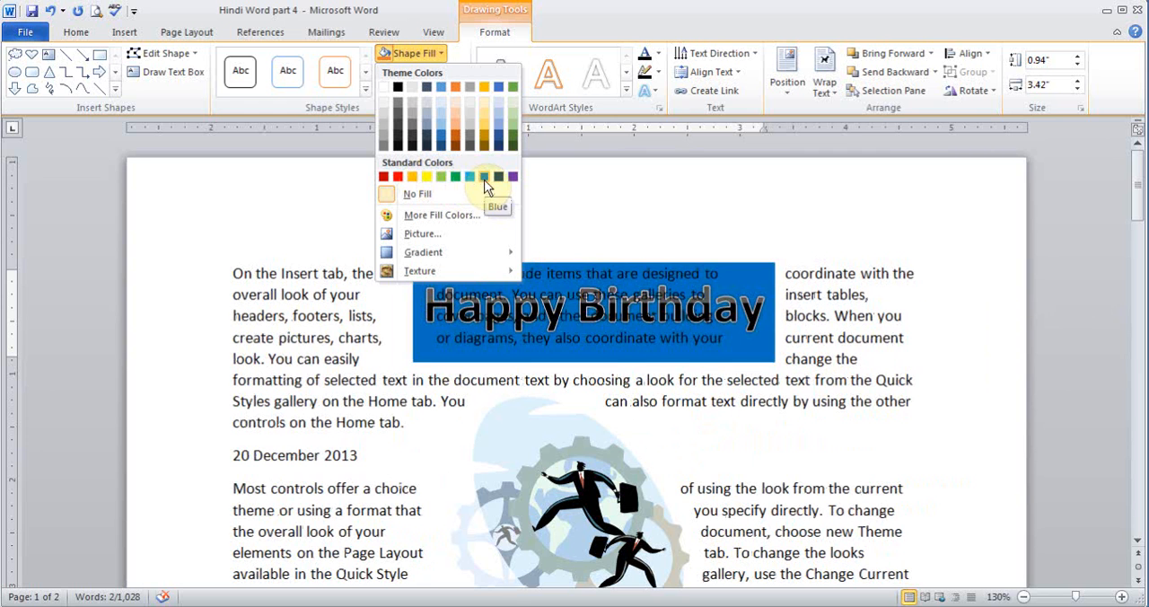
pyautogui.click(485, 179)
pyautogui.click(824, 80)
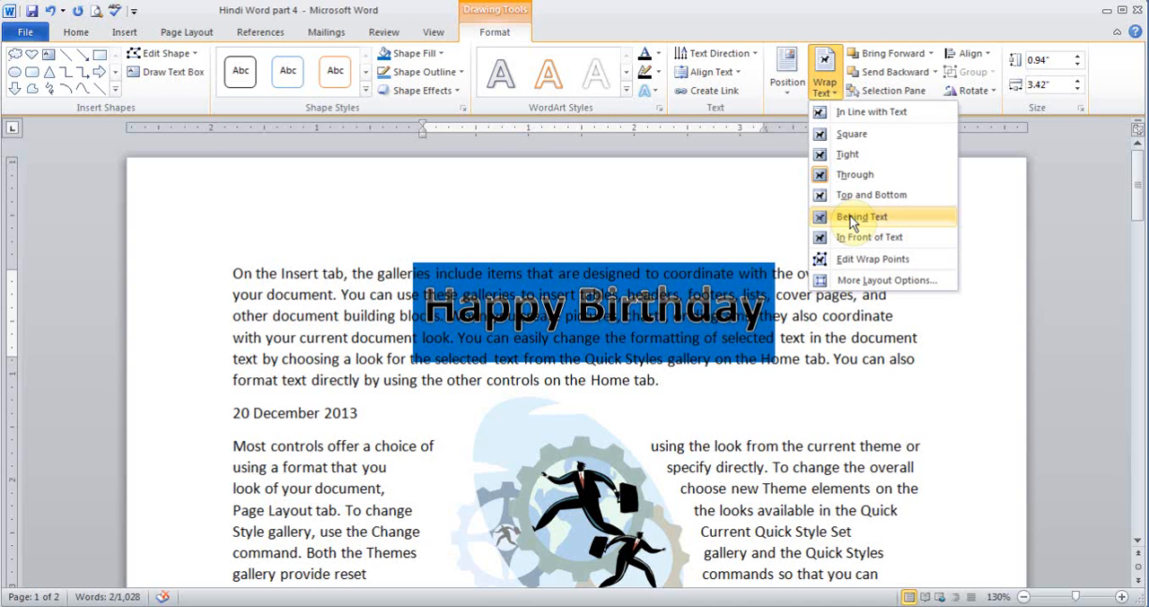
pyautogui.click(849, 195)
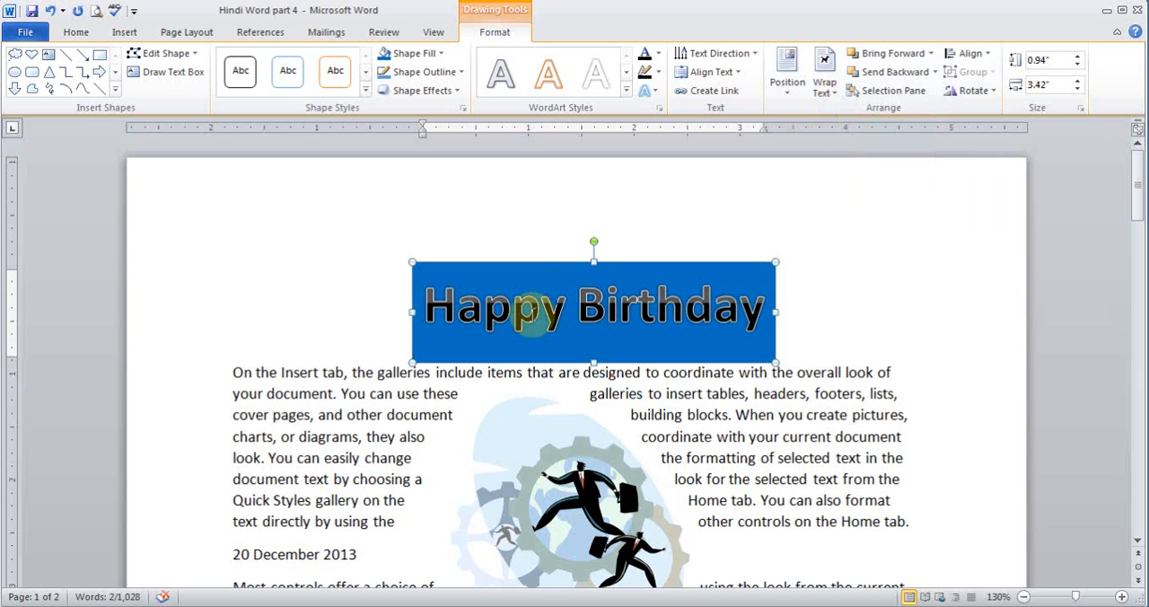
# - Check the document's two pages in the print preview and return to editing
pyautogui.click(132, 13)
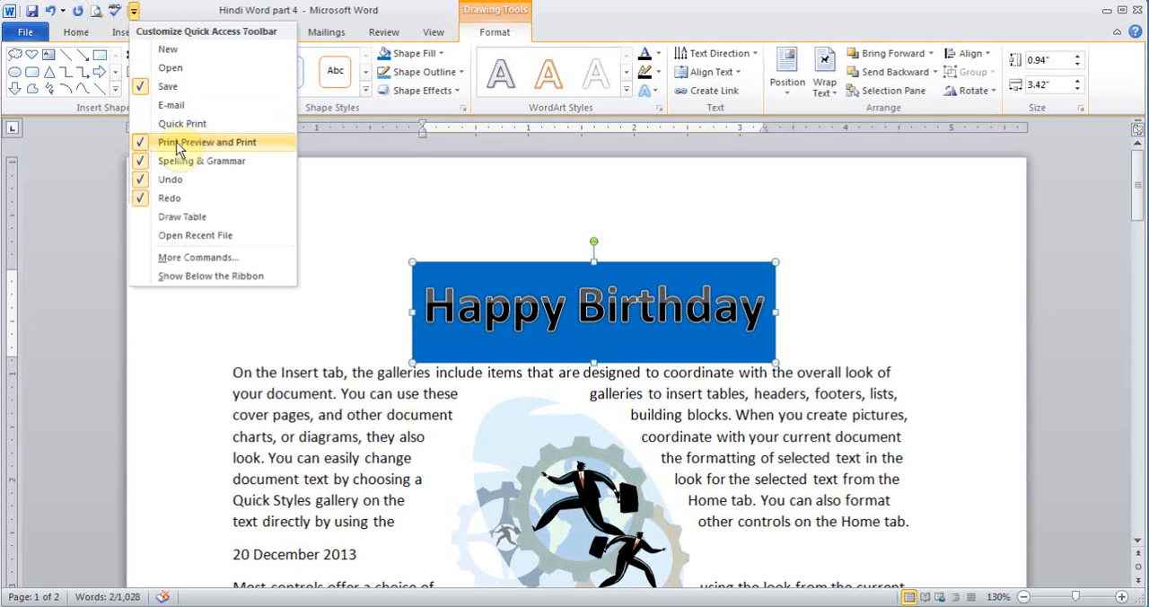
pyautogui.click(166, 14)
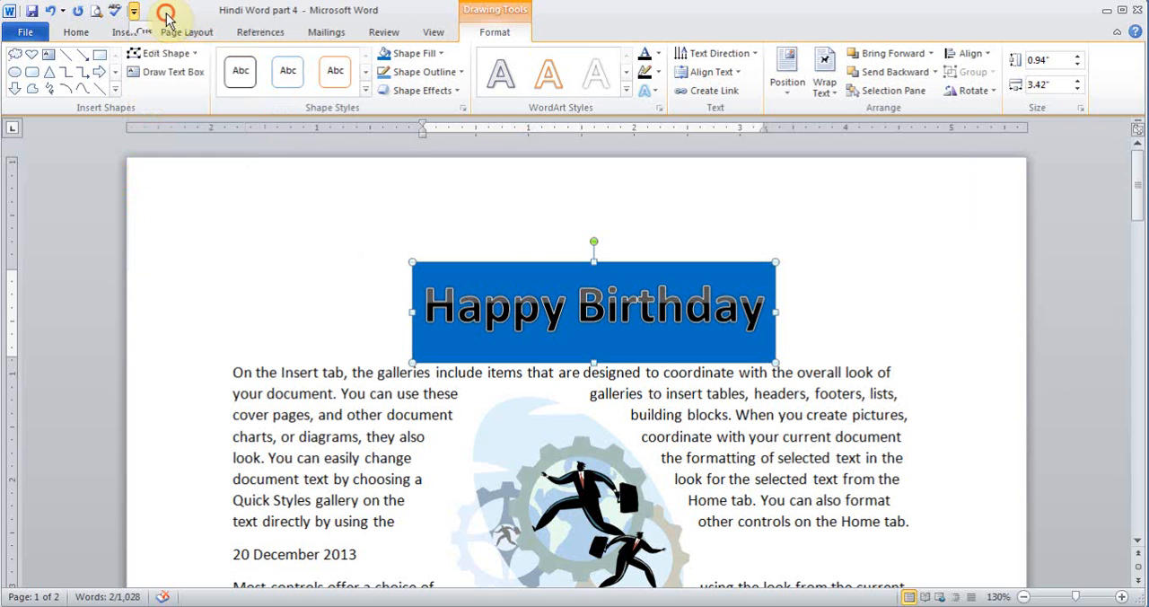
pyautogui.click(96, 14)
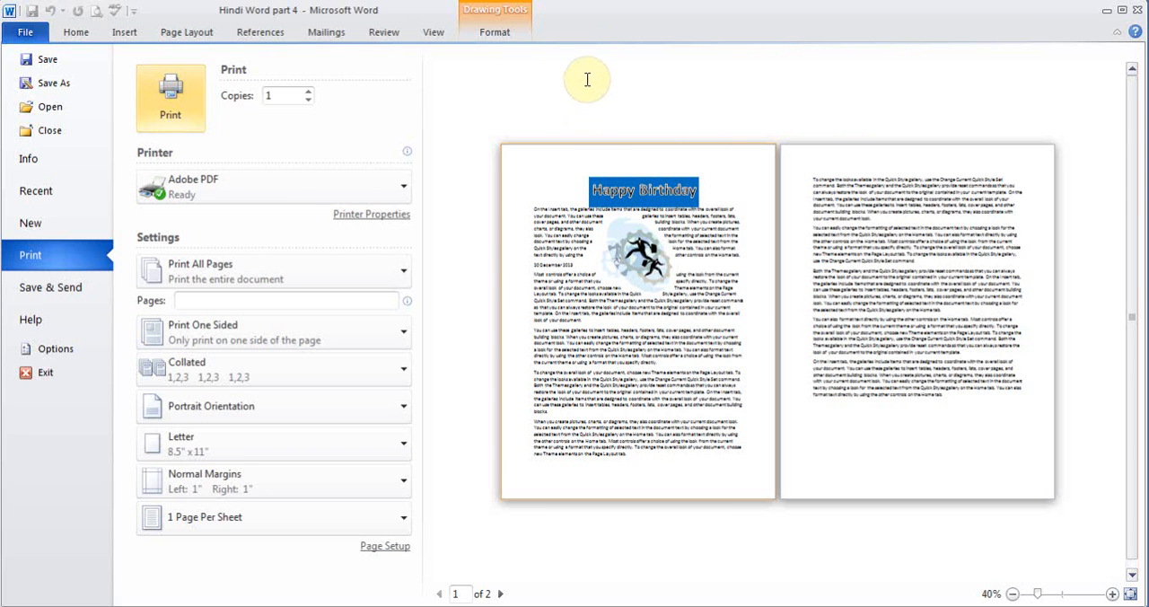
pyautogui.click(72, 38)
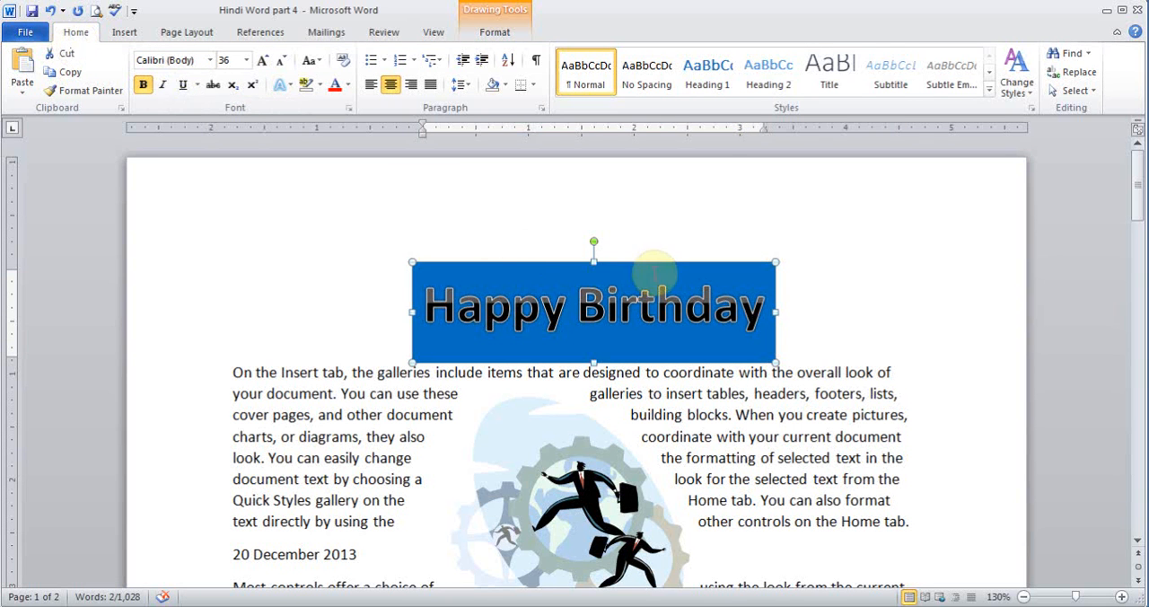
# - Delete the "Happy Birthday" WordArt from the top of the document
pyautogui.press('Delete')
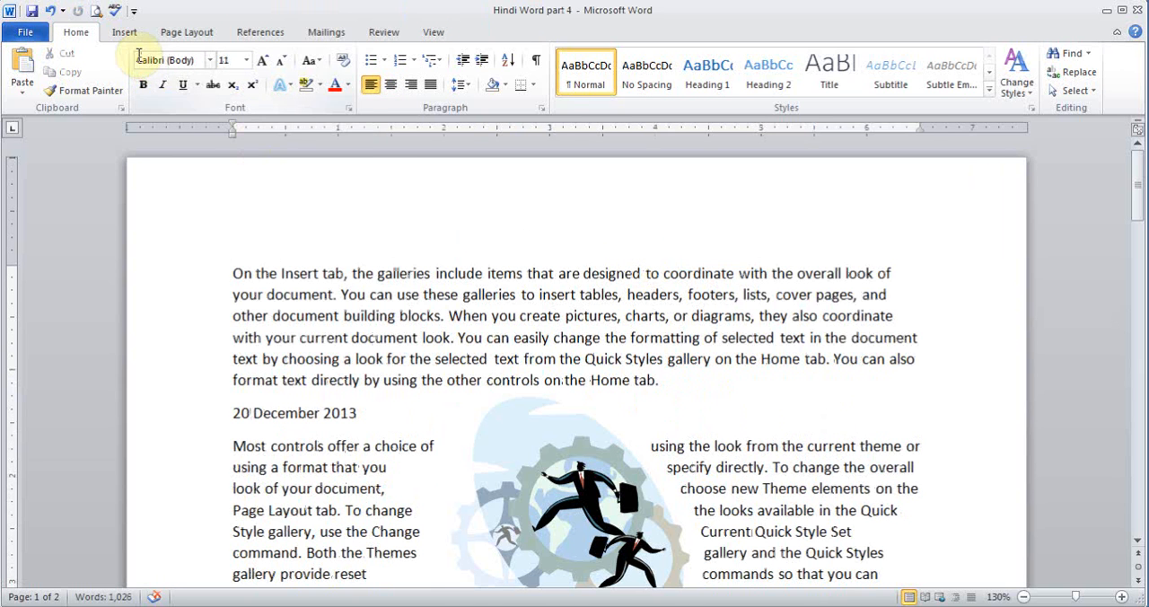
pyautogui.click(124, 32)
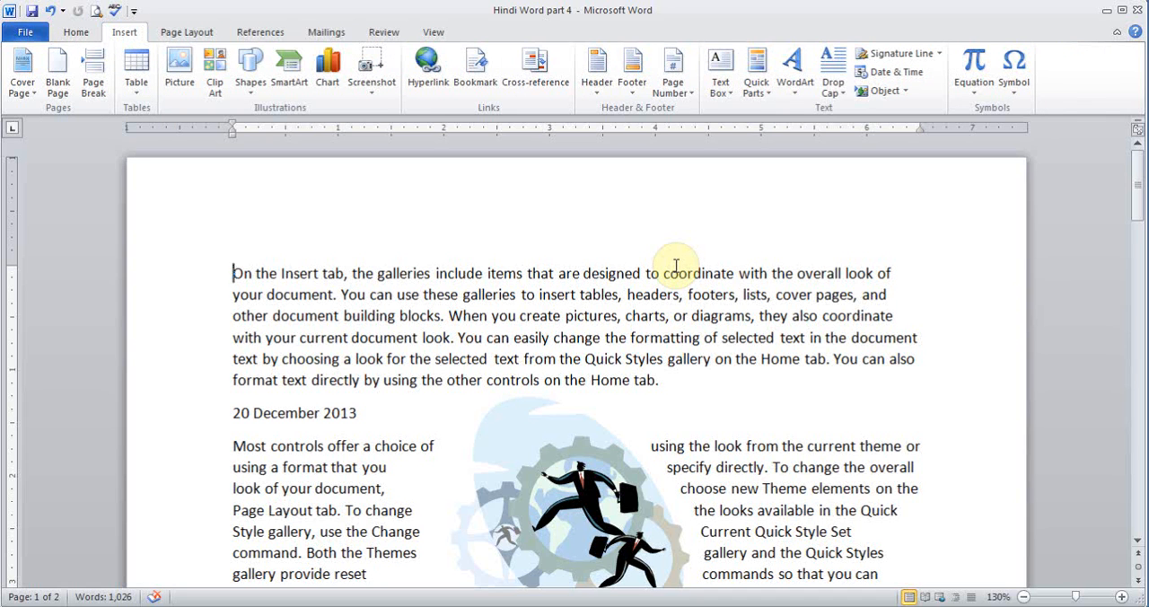
# - Insert a Braces Quote 2 text box and move it to the middle of the first page's text
pyautogui.click(723, 96)
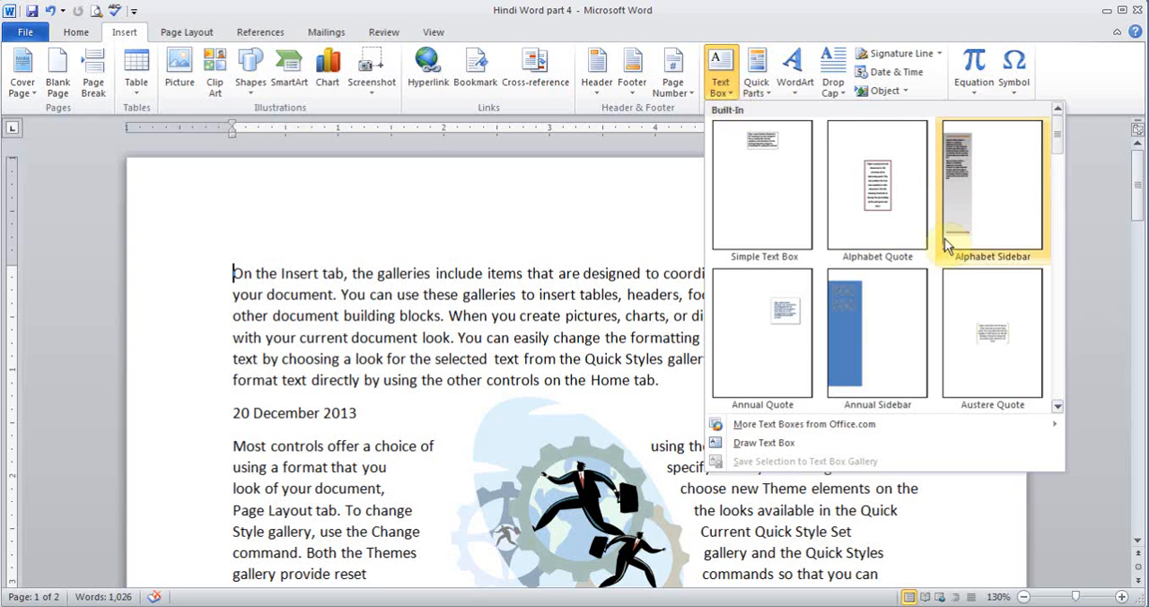
pyautogui.moveTo(1057, 135); pyautogui.dragTo(1059, 198)
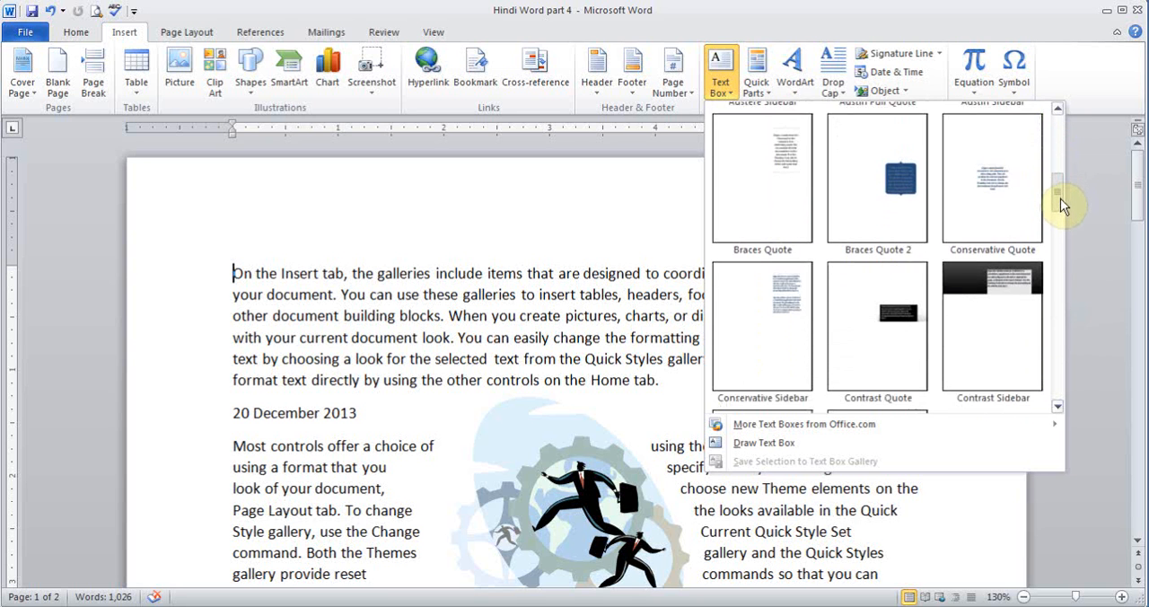
pyautogui.click(903, 179)
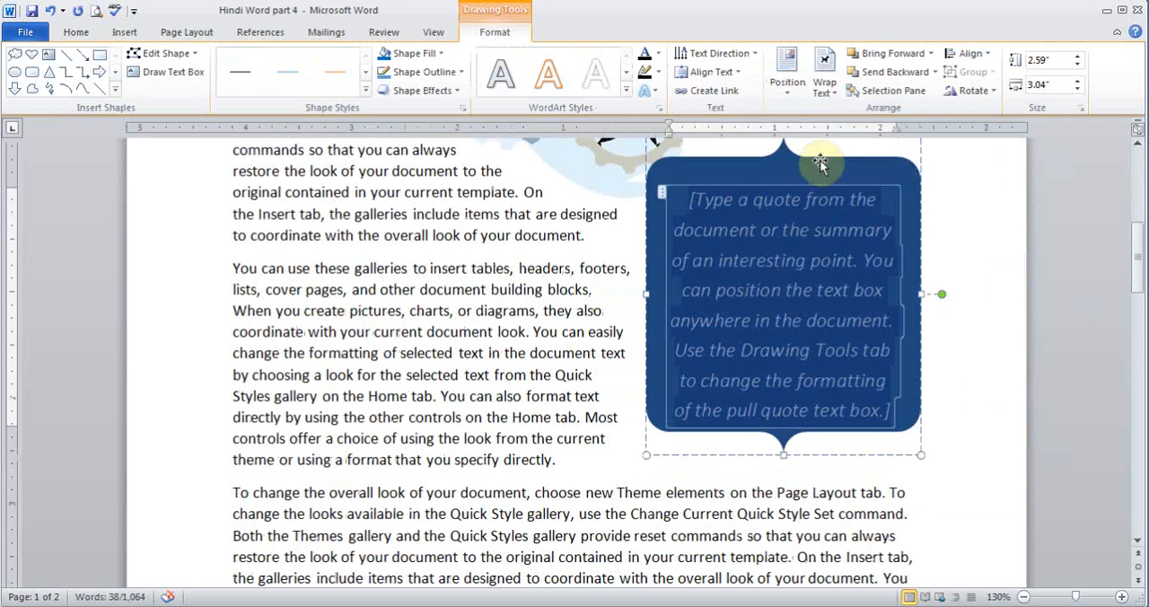
pyautogui.moveTo(920, 188); pyautogui.dragTo(680, 266)
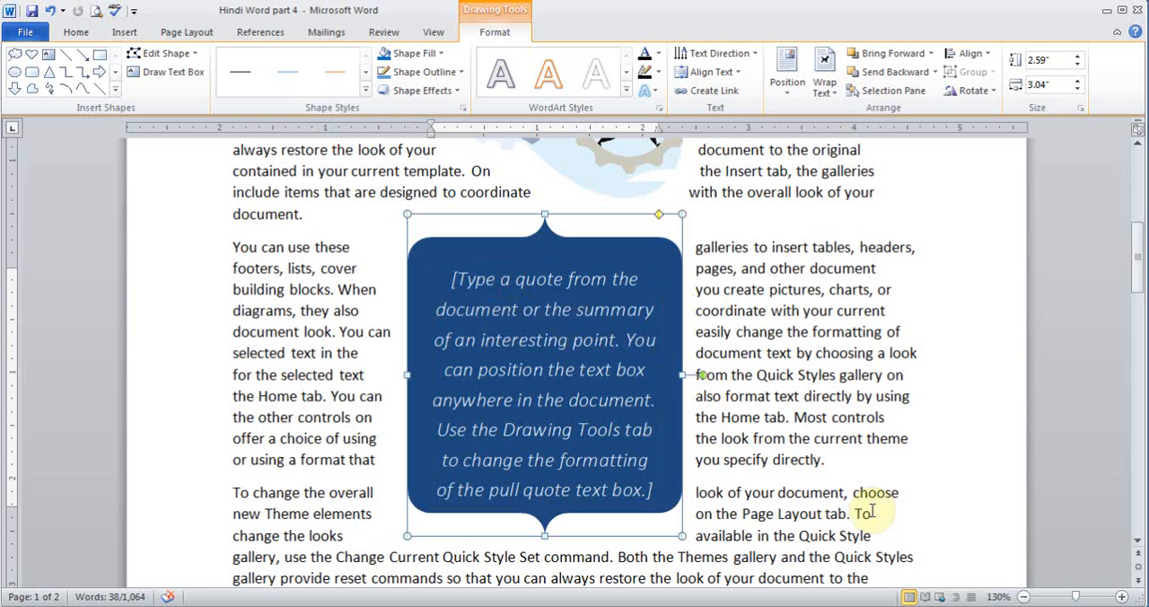
# - Move the blue quote text box from the first page into the middle of the second page's text
pyautogui.click(1023, 596)
pyautogui.click(1023, 597)
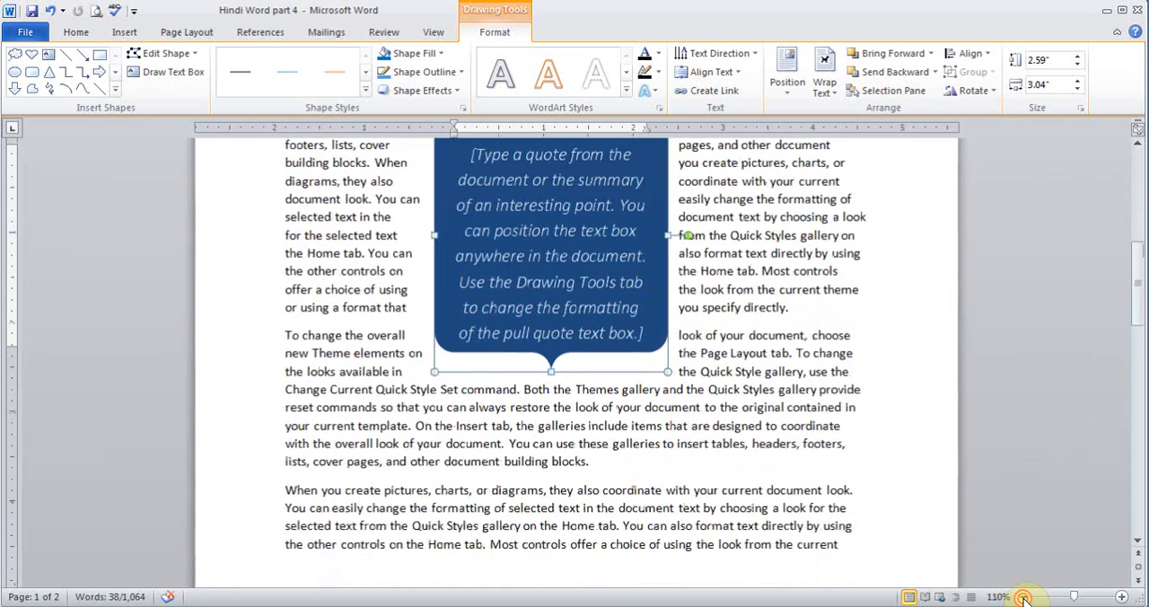
pyautogui.click(1023, 597)
pyautogui.click(1023, 597)
pyautogui.click(1023, 597)
pyautogui.click(1023, 596)
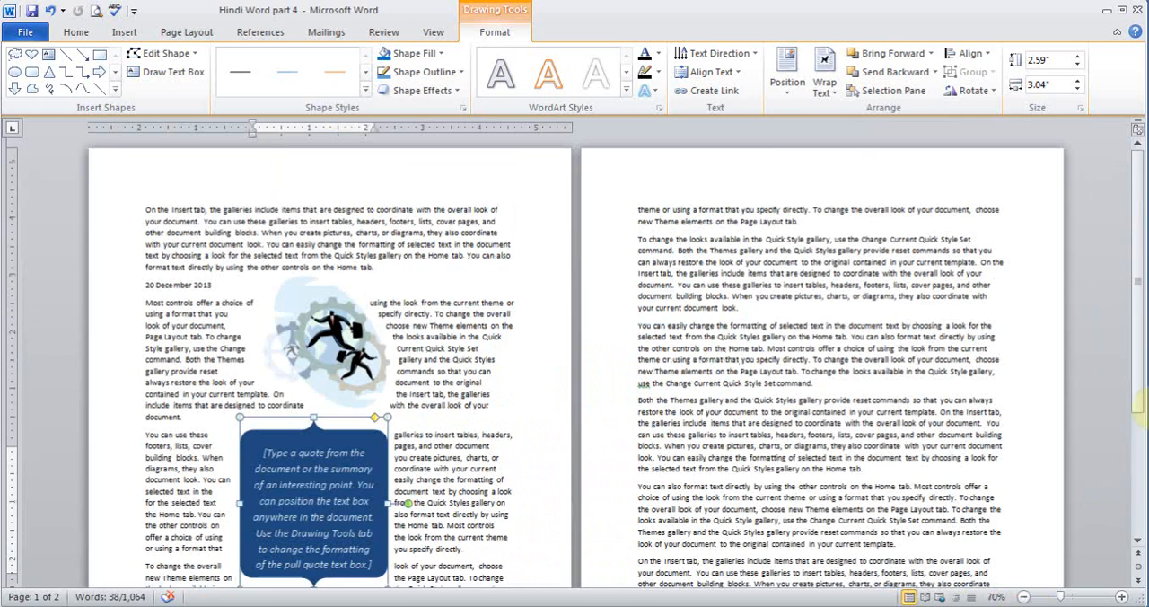
pyautogui.moveTo(1140, 296); pyautogui.dragTo(1137, 327)
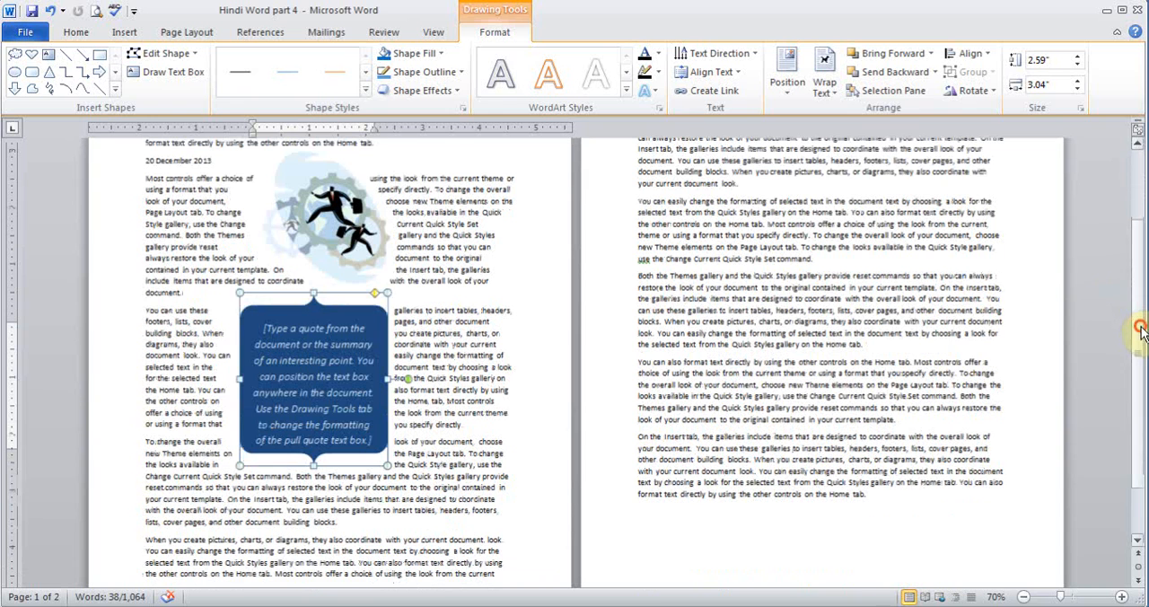
pyautogui.moveTo(337, 298); pyautogui.dragTo(816, 233)
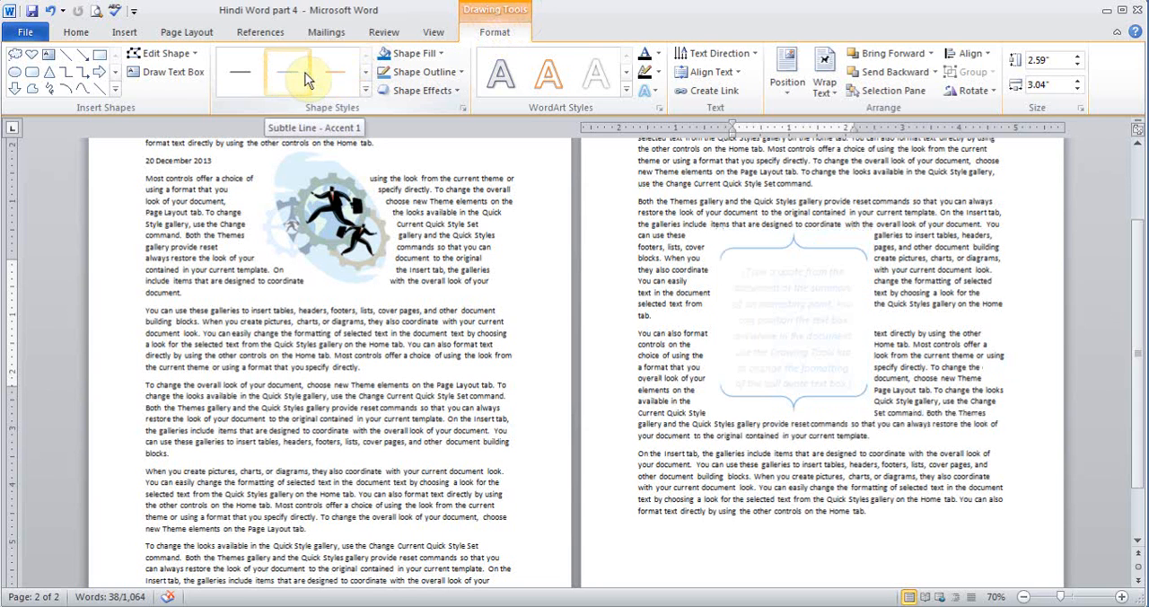
# - Look through the shape styles for the quote text box, and delete the box from the second page
pyautogui.click(365, 91)
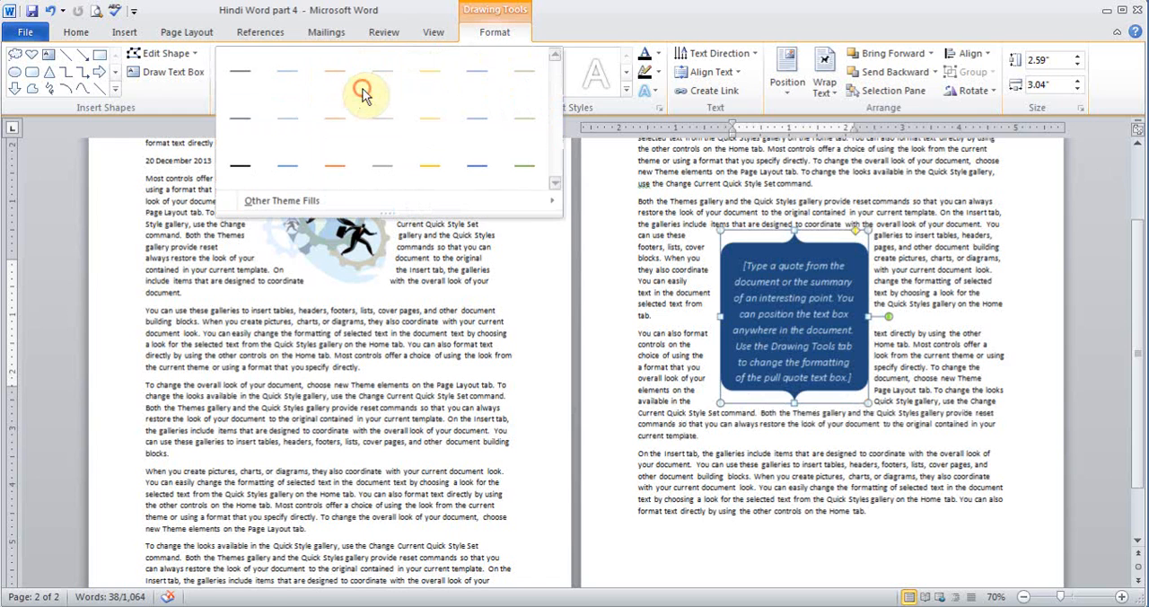
pyautogui.click(679, 230)
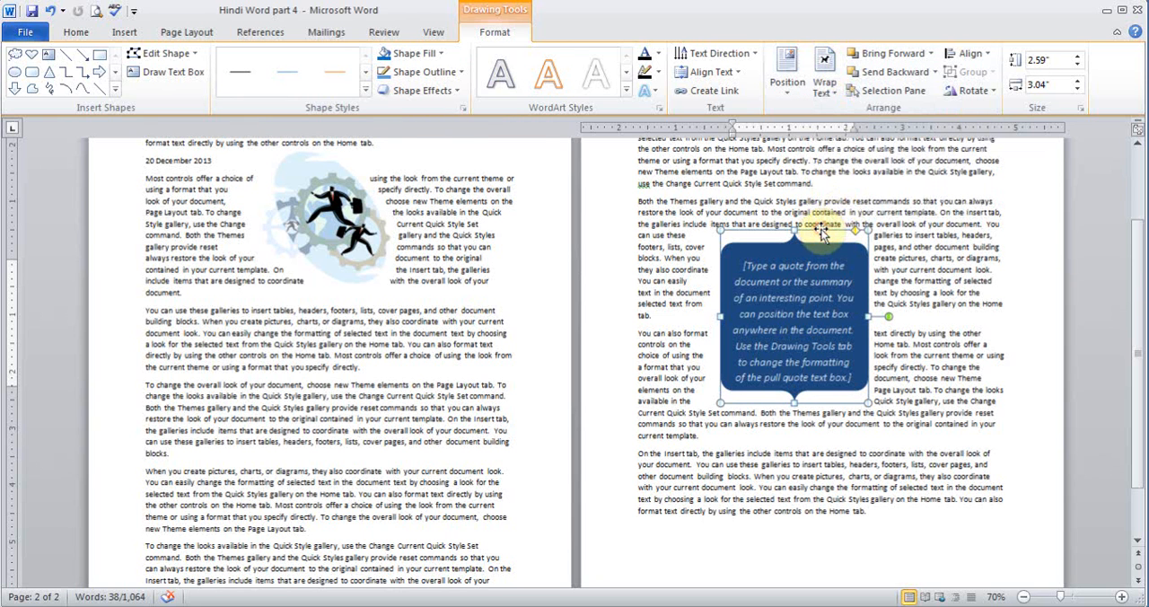
pyautogui.press('Delete')
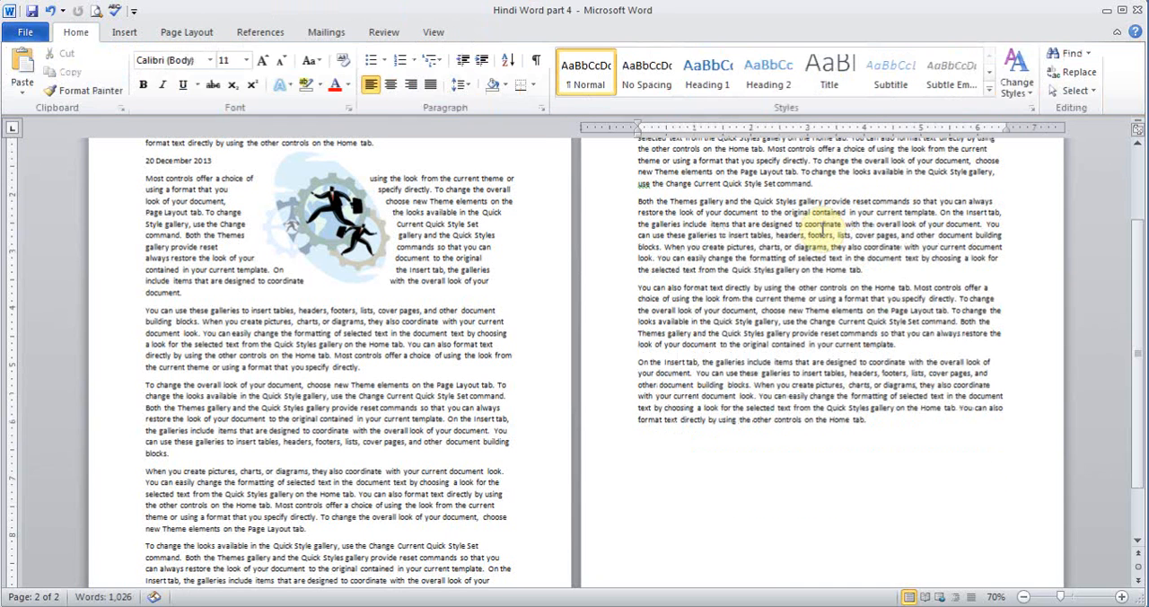
pyautogui.click(874, 269)
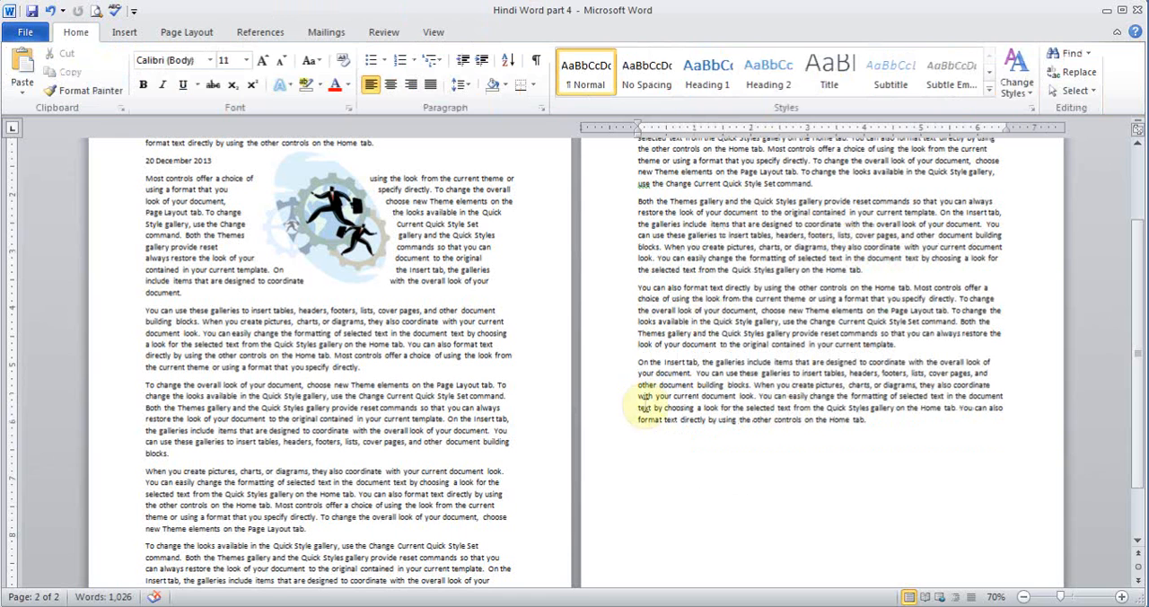
# - Insert an Exposure Sidebar text box on the second page and delete it again
pyautogui.click(125, 32)
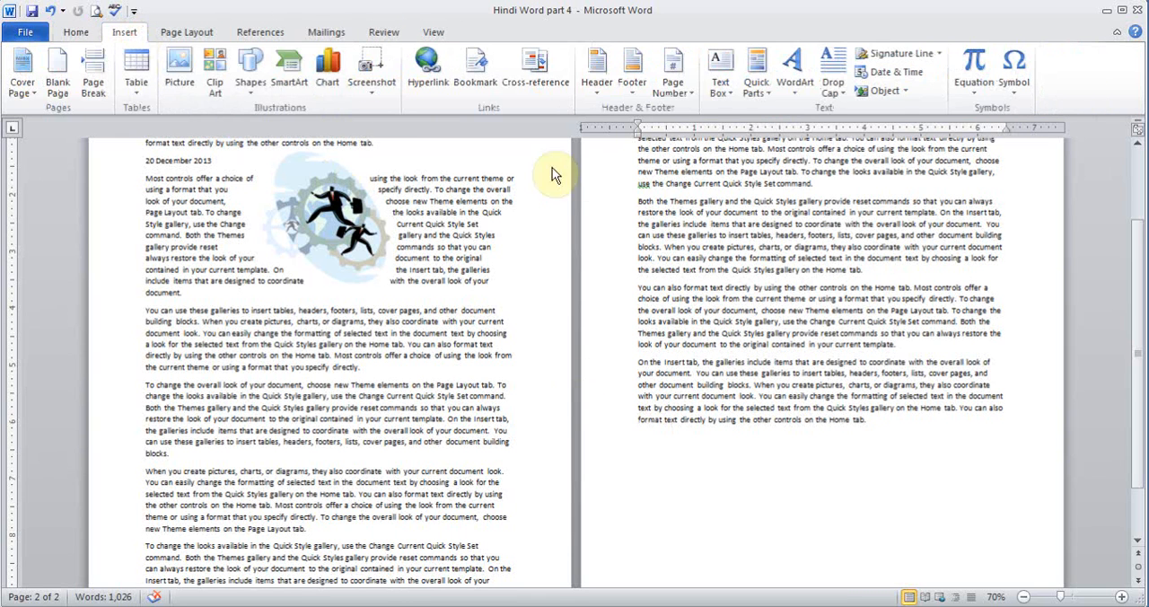
pyautogui.click(725, 99)
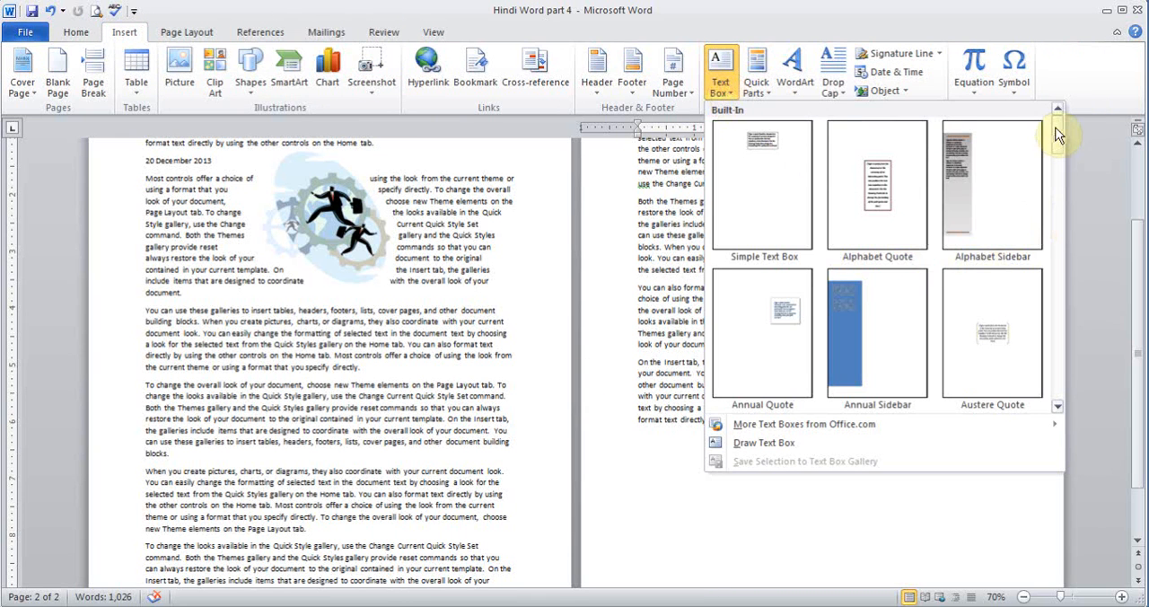
pyautogui.moveTo(1055, 127)
pyautogui.mouseDown()
pyautogui.moveTo(1050, 275)
pyautogui.moveTo(1044, 249)
pyautogui.mouseUp()
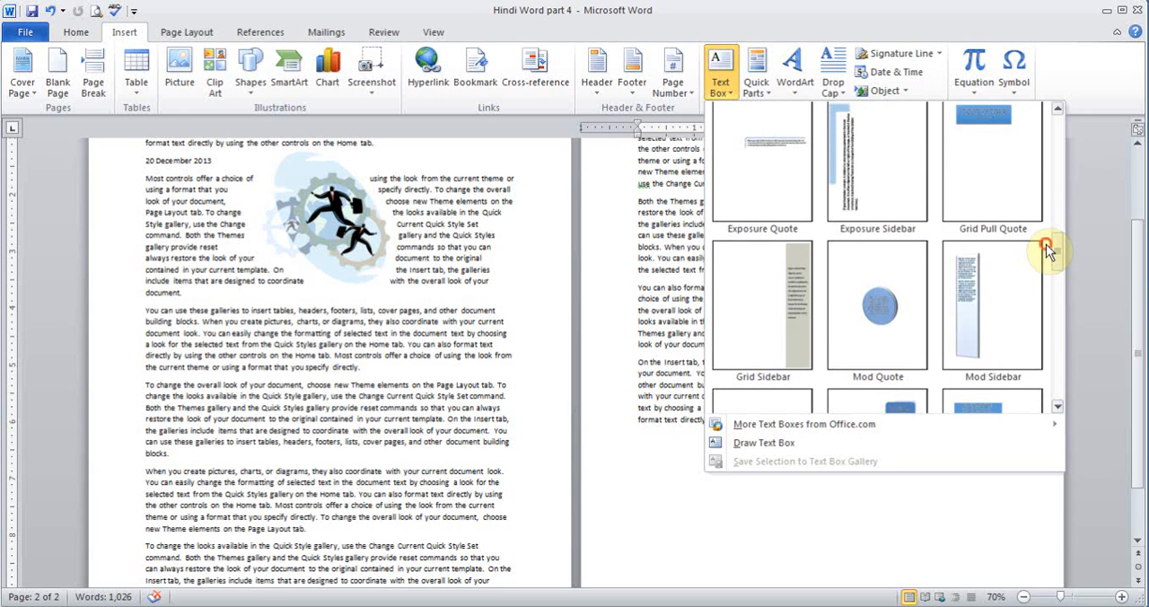
pyautogui.click(871, 172)
pyautogui.moveTo(1136, 387); pyautogui.dragTo(1111, 305)
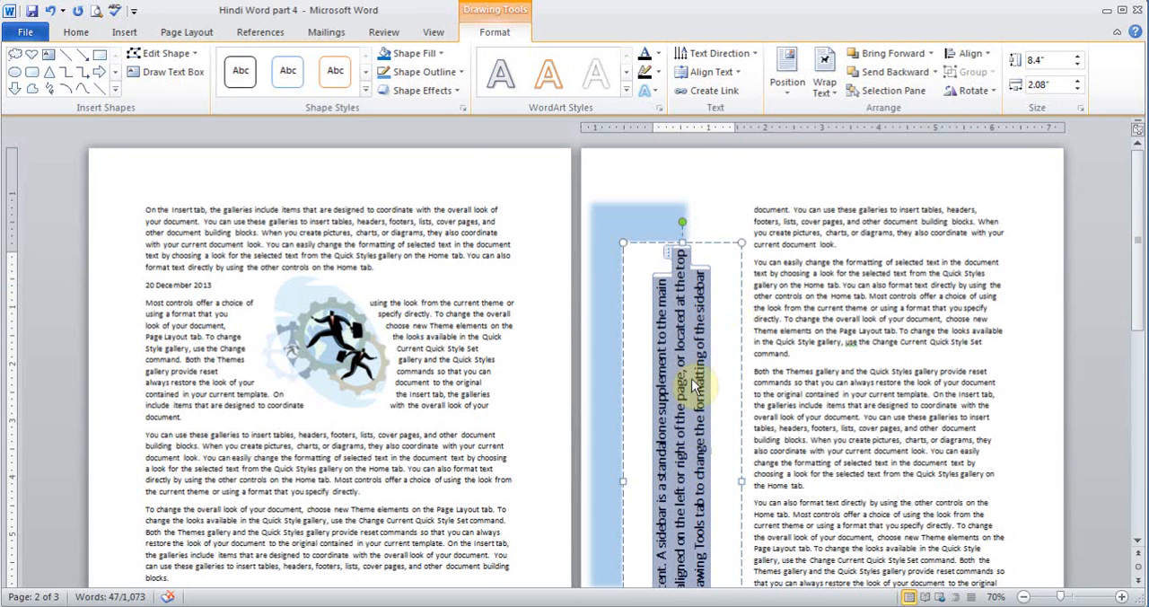
pyautogui.click(722, 243)
pyautogui.press('Delete')
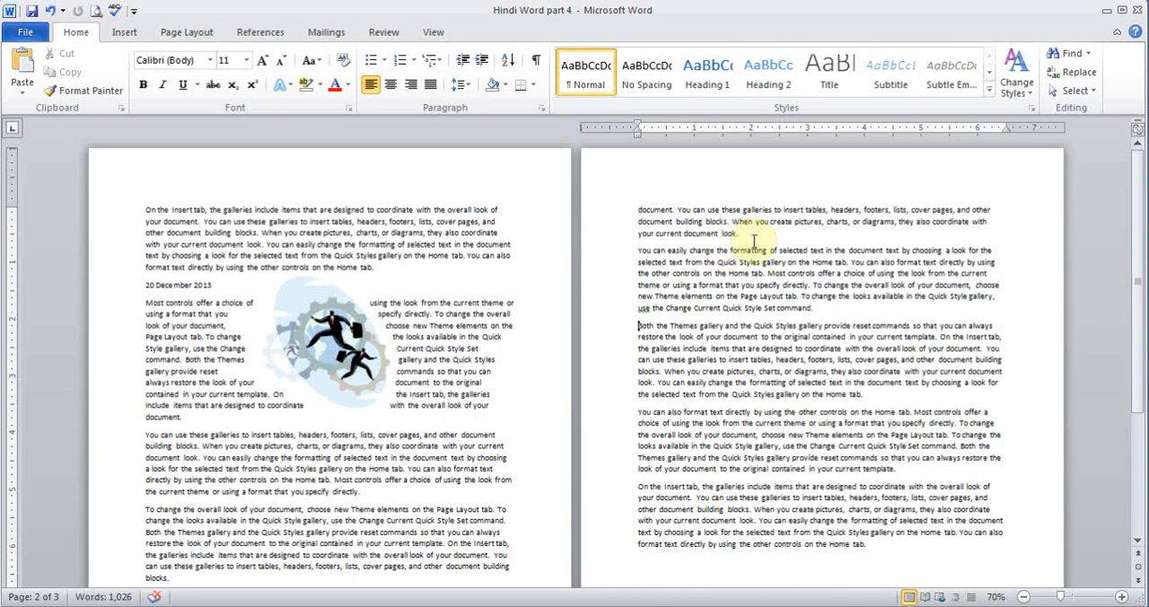
# - Add an empty paragraph on the second page after the text ending in "your current document look."
pyautogui.click(123, 31)
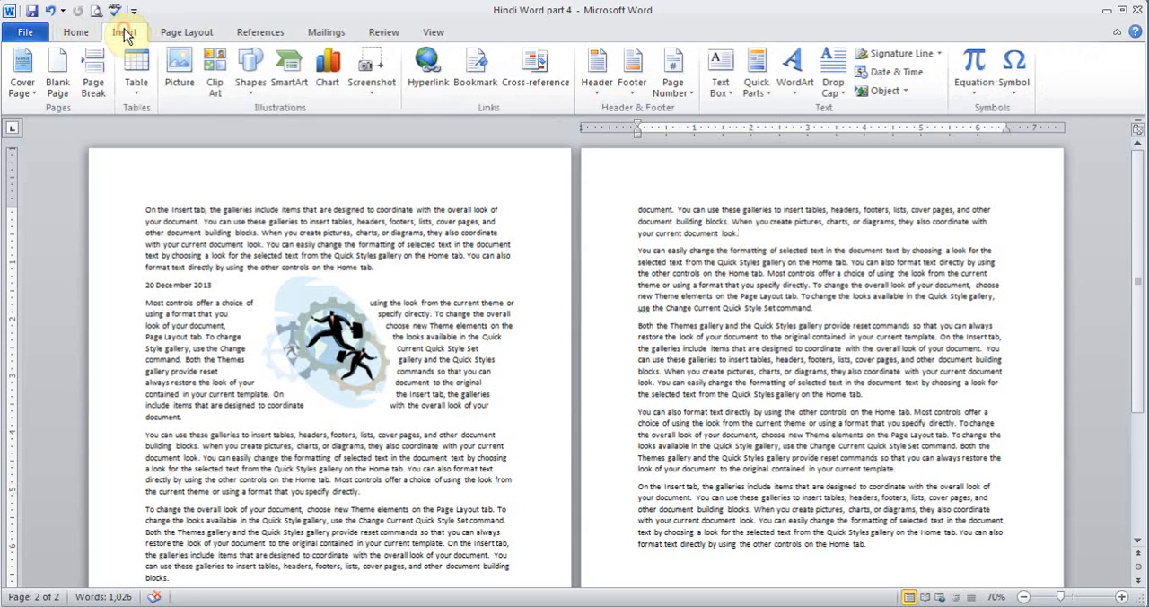
pyautogui.click(1121, 597)
pyautogui.click(1121, 596)
pyautogui.click(1121, 597)
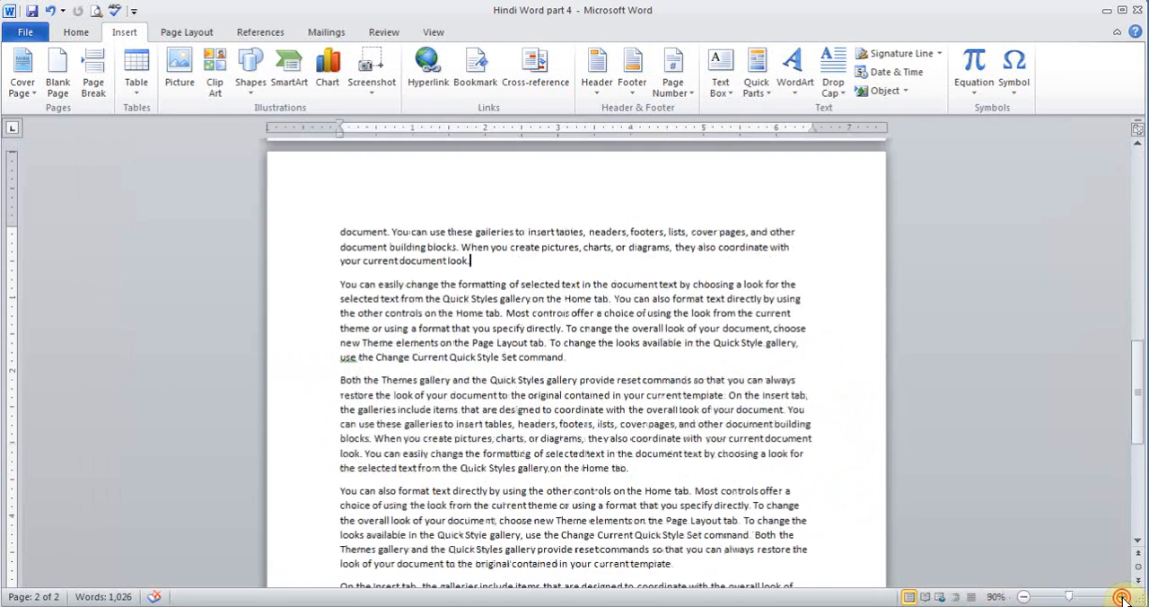
pyautogui.click(1122, 597)
pyautogui.click(1122, 597)
pyautogui.click(1122, 597)
pyautogui.click(1121, 597)
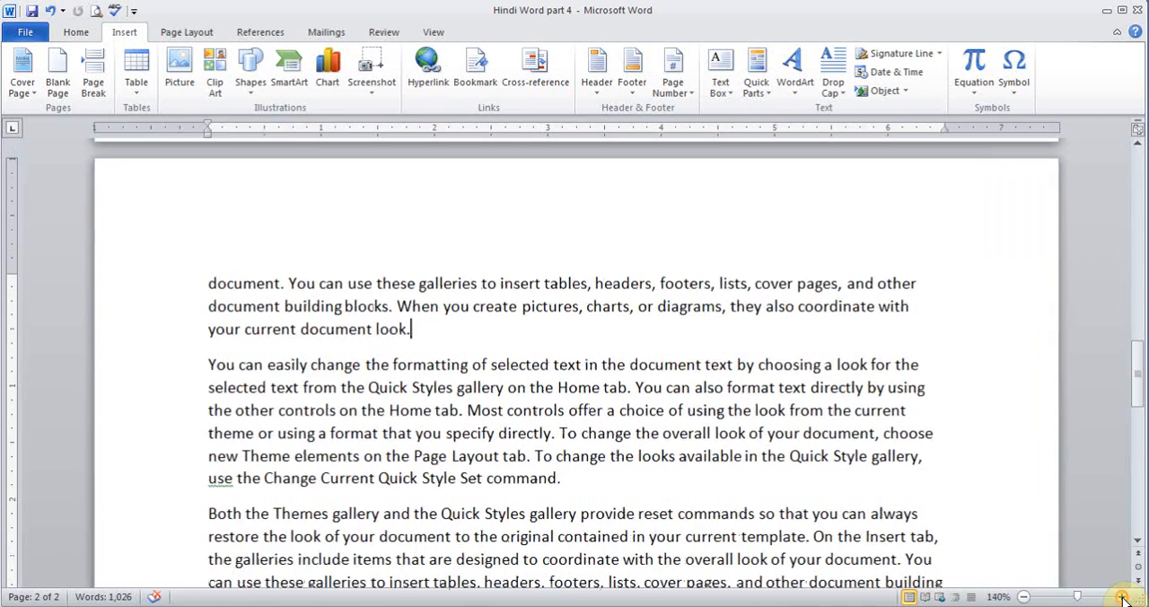
pyautogui.press('Return')
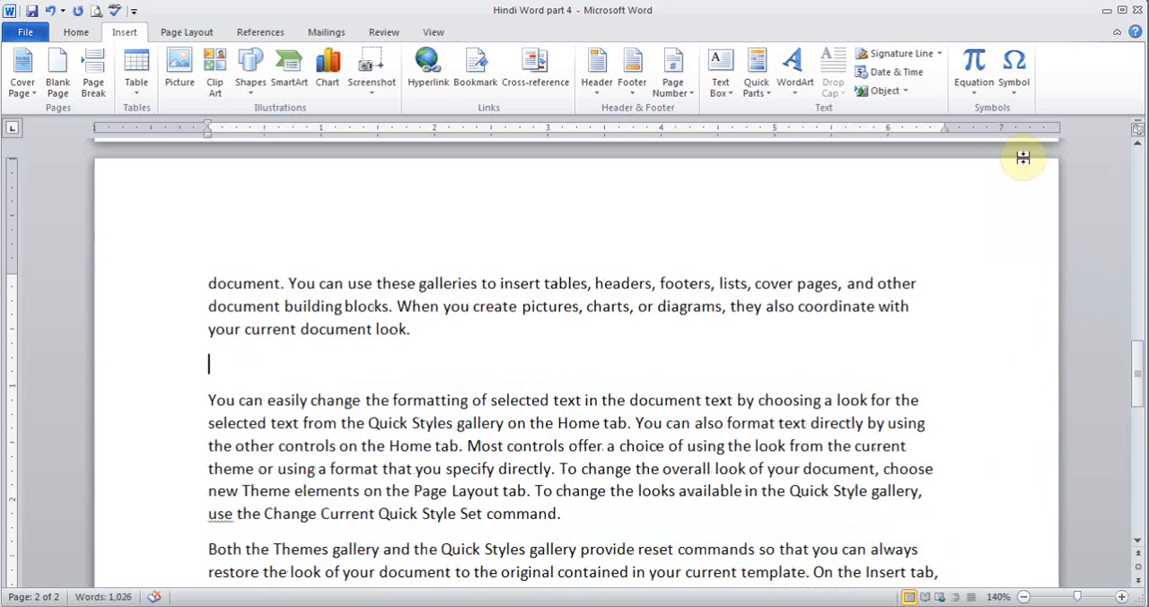
# - Insert the built-in Taylor Expansion equation in the empty paragraph on the second page
pyautogui.click(973, 94)
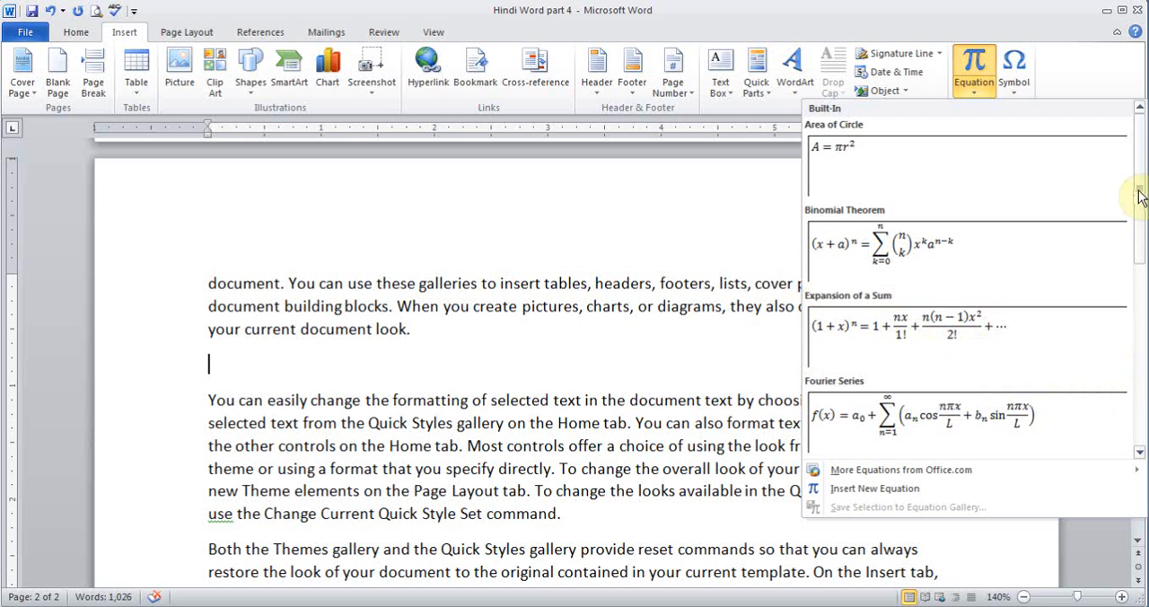
pyautogui.moveTo(1140, 148); pyautogui.dragTo(1140, 339)
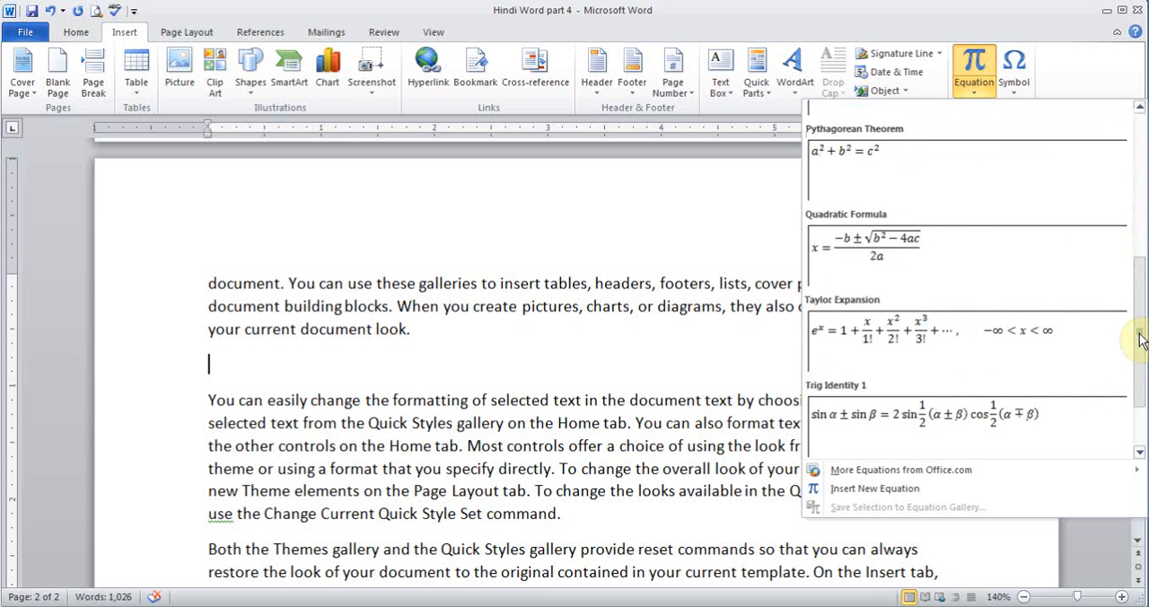
pyautogui.click(897, 332)
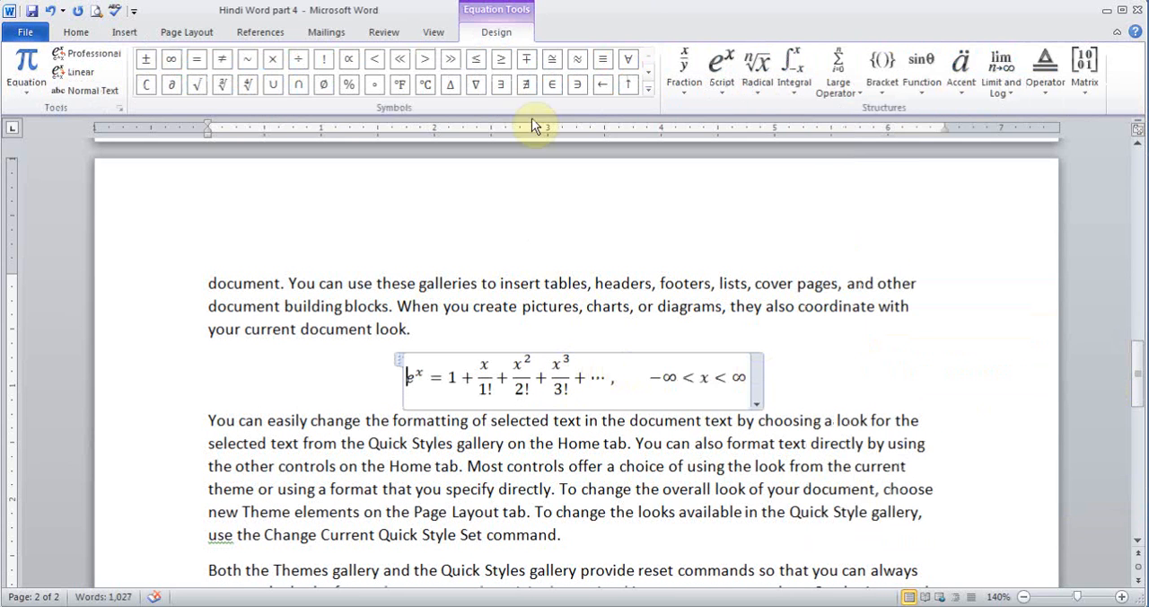
# - Add ∇, Ø, x with subscript y², and the quadratic formula fraction in front of eˣ in the equation
pyautogui.click(477, 85)
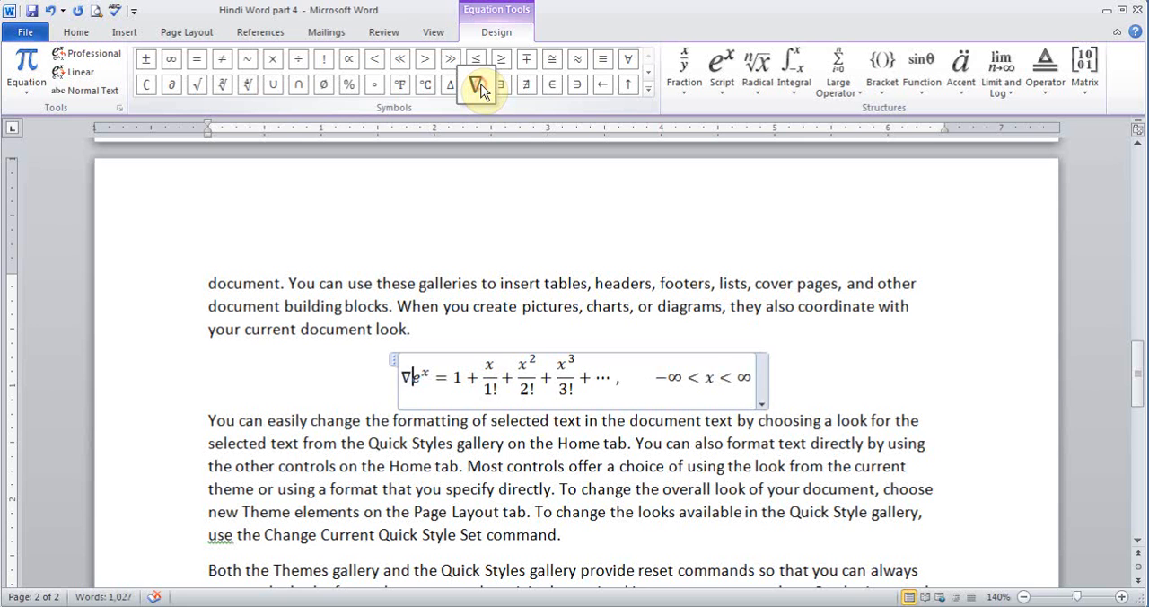
pyautogui.click(323, 84)
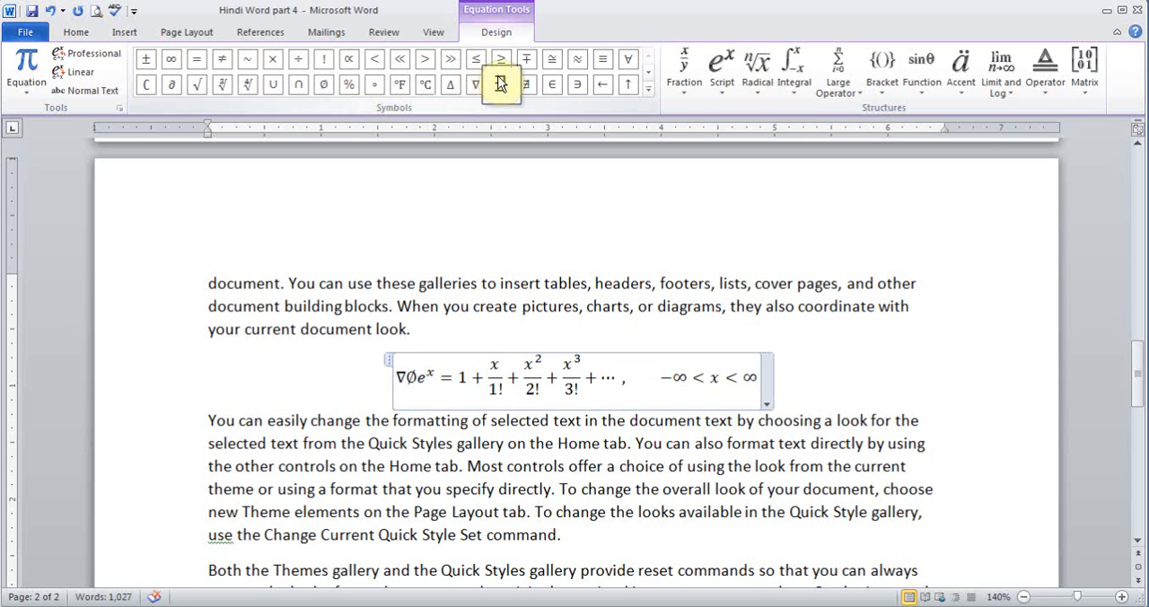
pyautogui.click(728, 66)
pyautogui.click(744, 230)
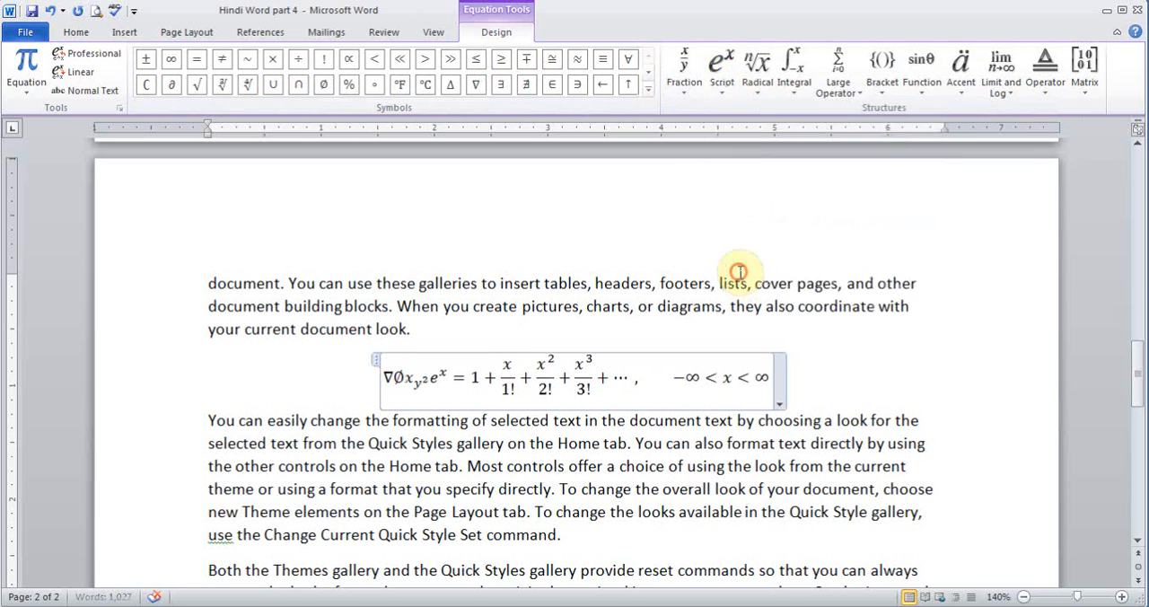
pyautogui.click(754, 72)
pyautogui.click(808, 269)
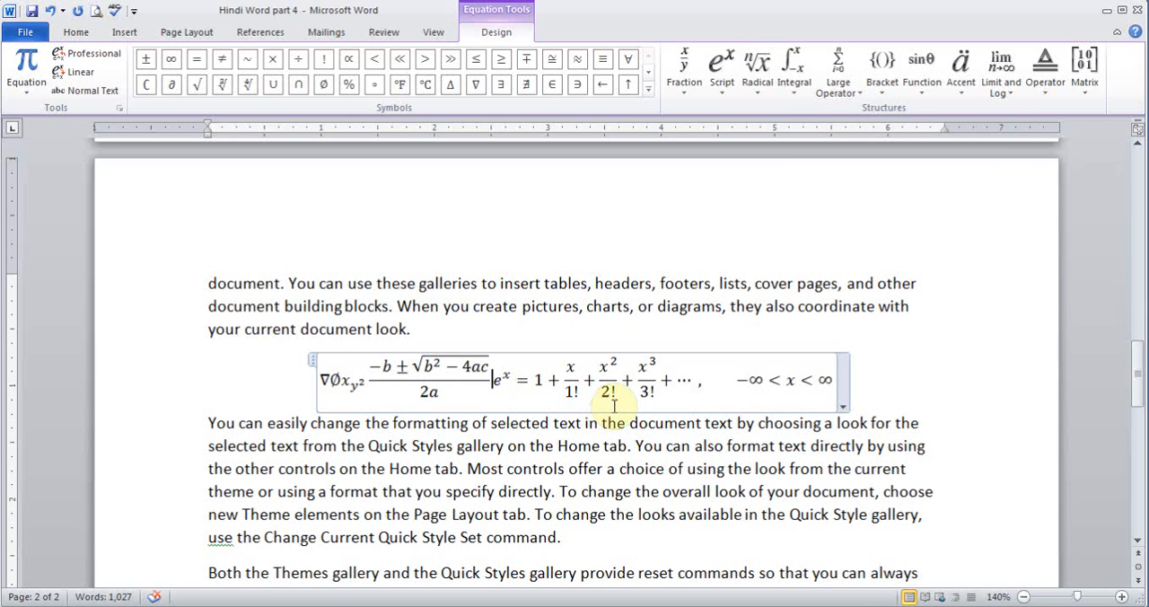
# - Remove the plus sign after the 1 in the equation, and delete the whole equation
pyautogui.click(724, 352)
pyautogui.click(695, 366)
pyautogui.click(692, 351)
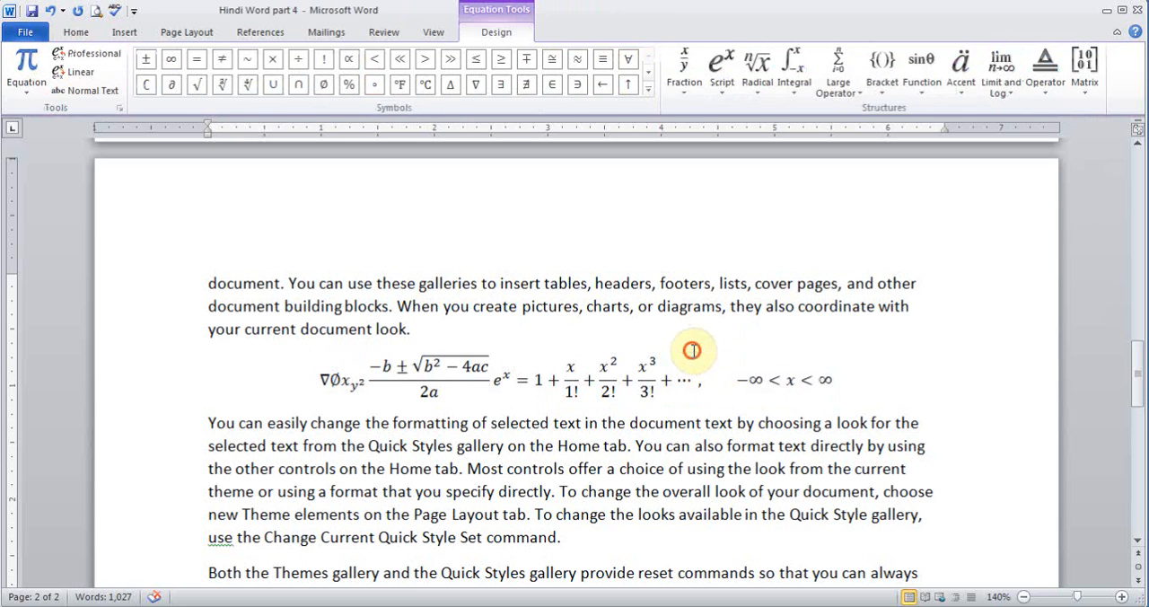
pyautogui.click(552, 368)
pyautogui.press('Delete')
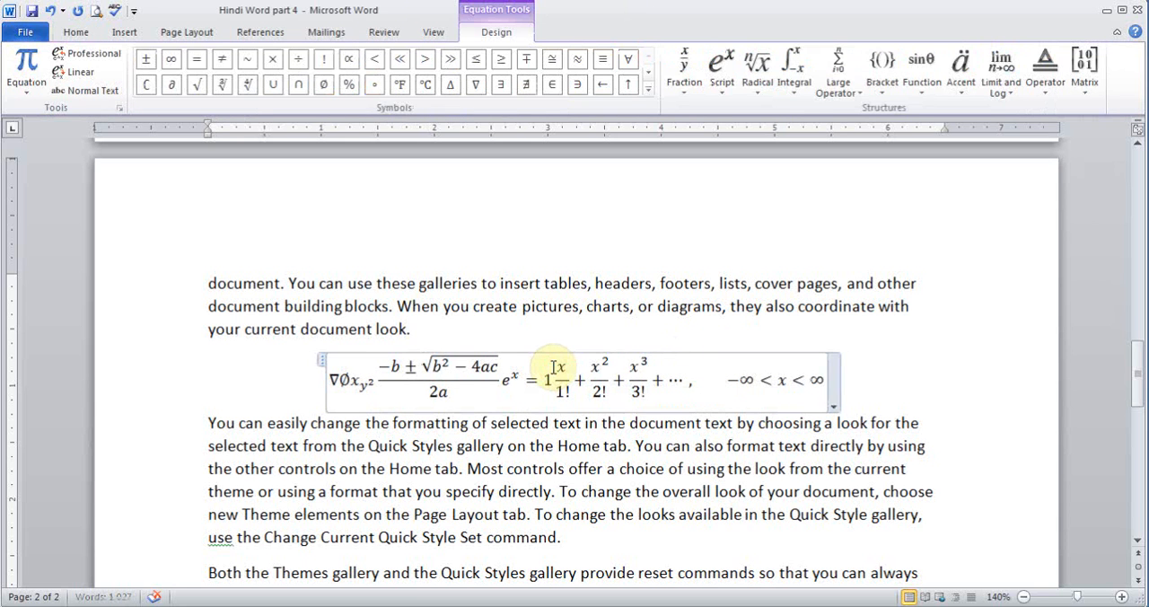
pyautogui.click(321, 362)
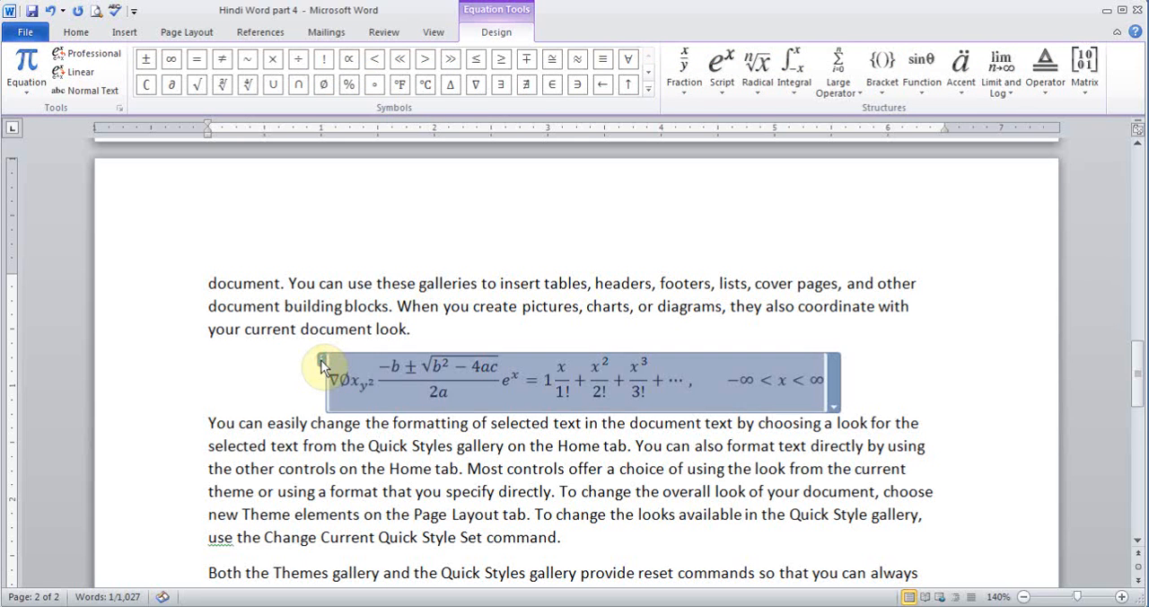
pyautogui.press('Delete')
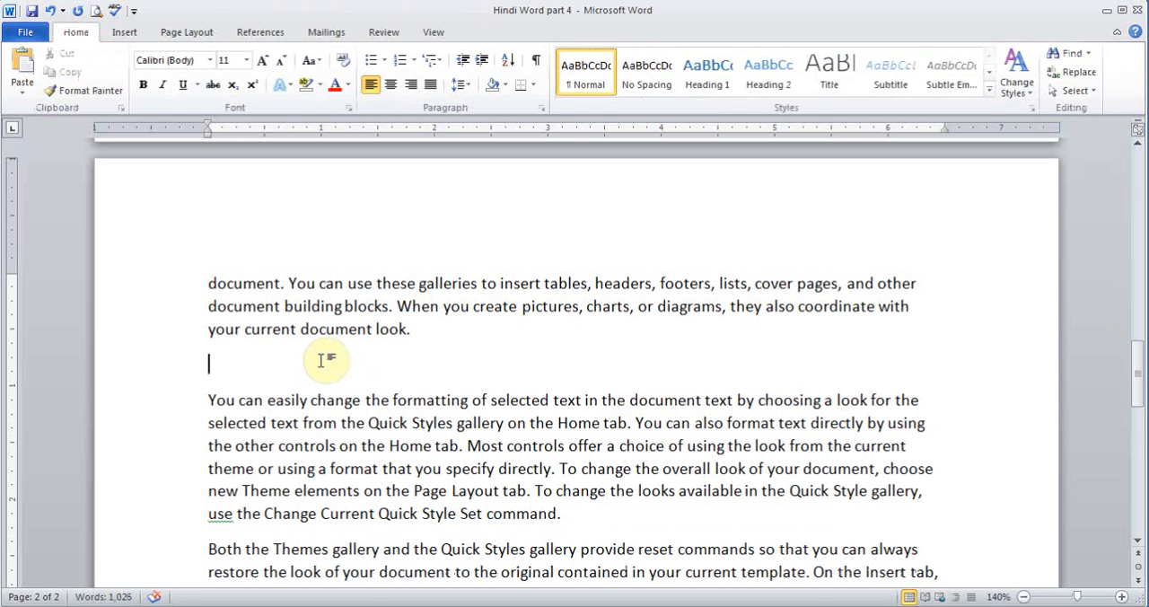
# - Add the text "Coca Cola" after "your current document look." on the second page
pyautogui.click(124, 32)
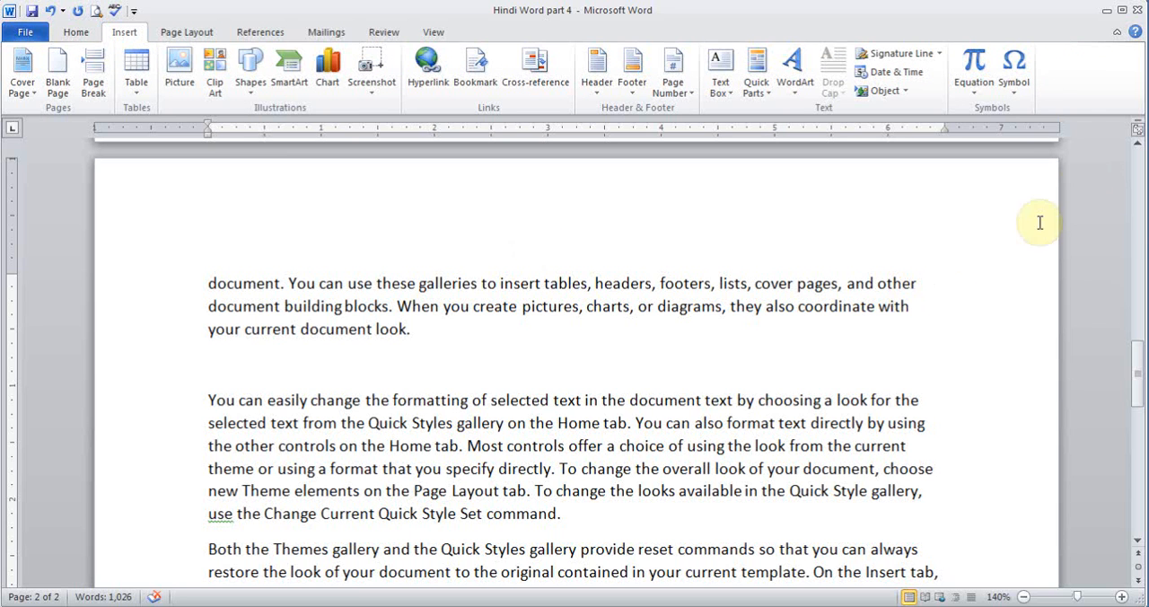
pyautogui.click(1021, 86)
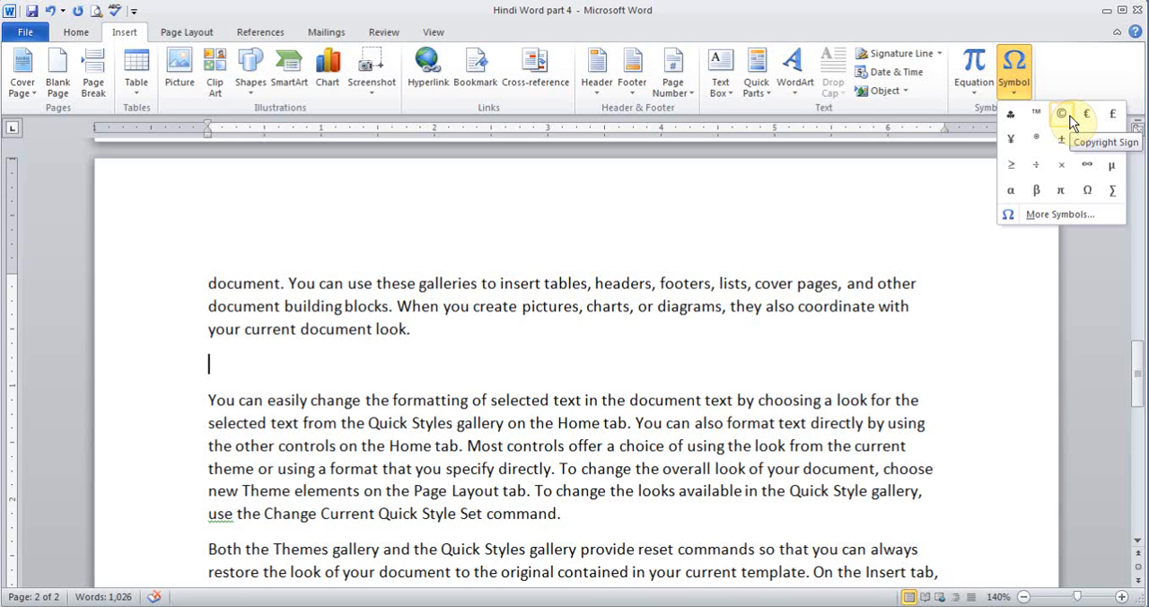
pyautogui.click(604, 328)
pyautogui.click(604, 328)
pyautogui.write('Co')
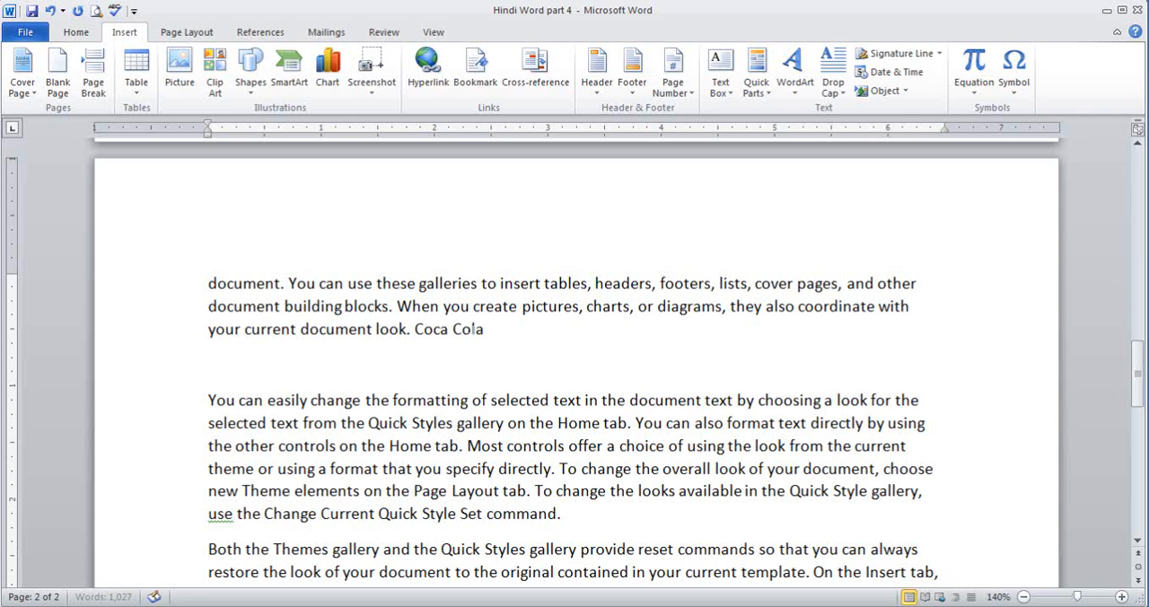
pyautogui.write('ca Cola')
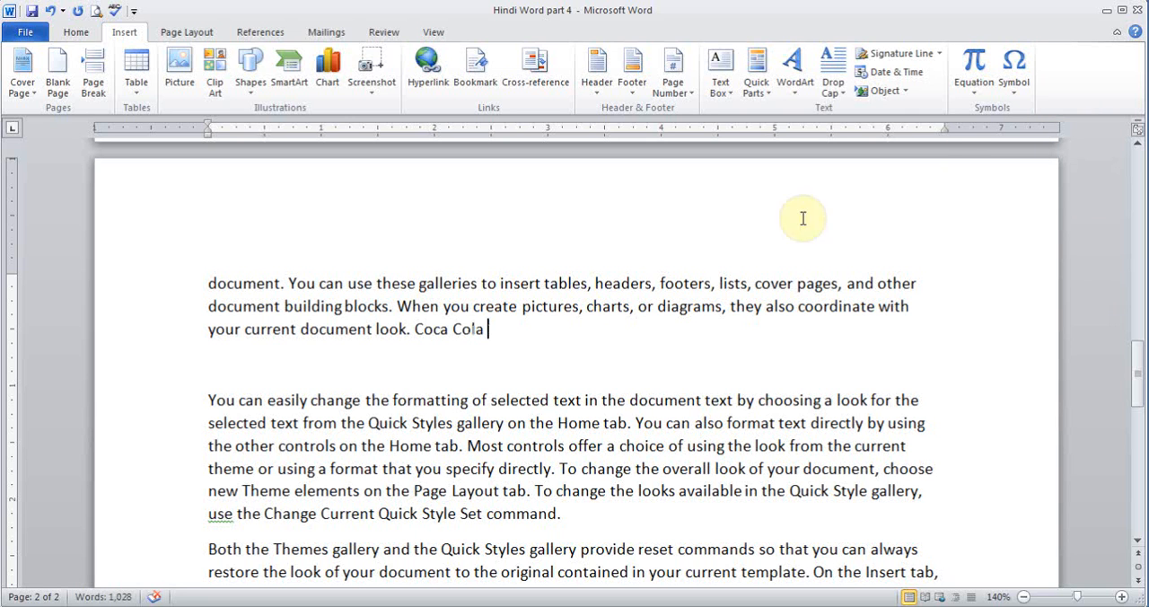
# - Complete the text "Coca Cola" with a trailing space on the second page and insert the copyright symbol © after it
pyautogui.click(1018, 89)
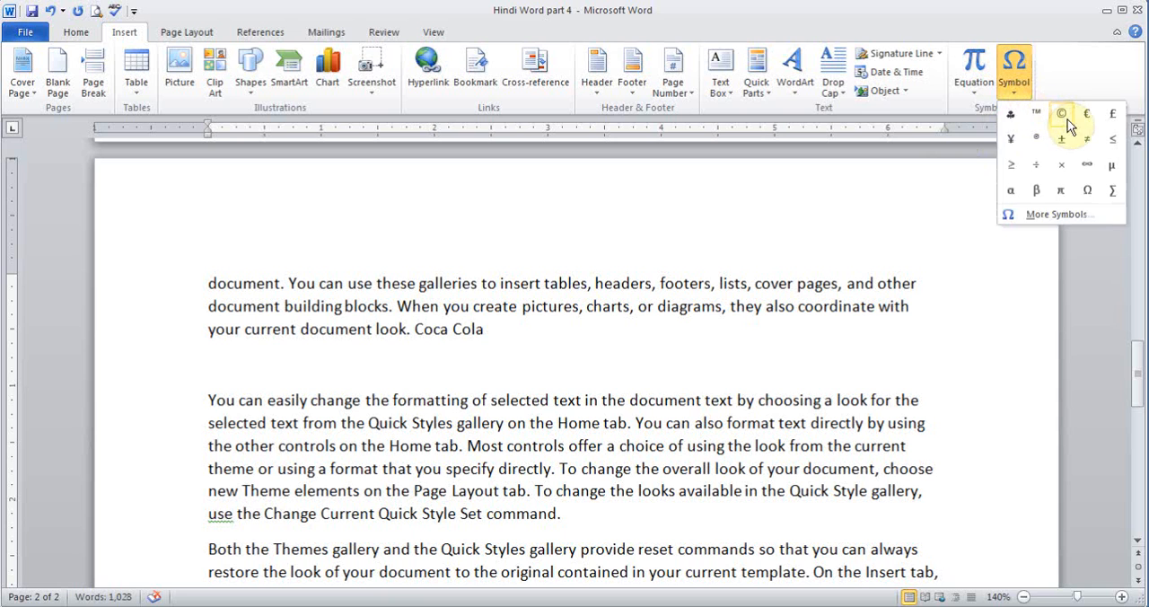
pyautogui.click(1061, 114)
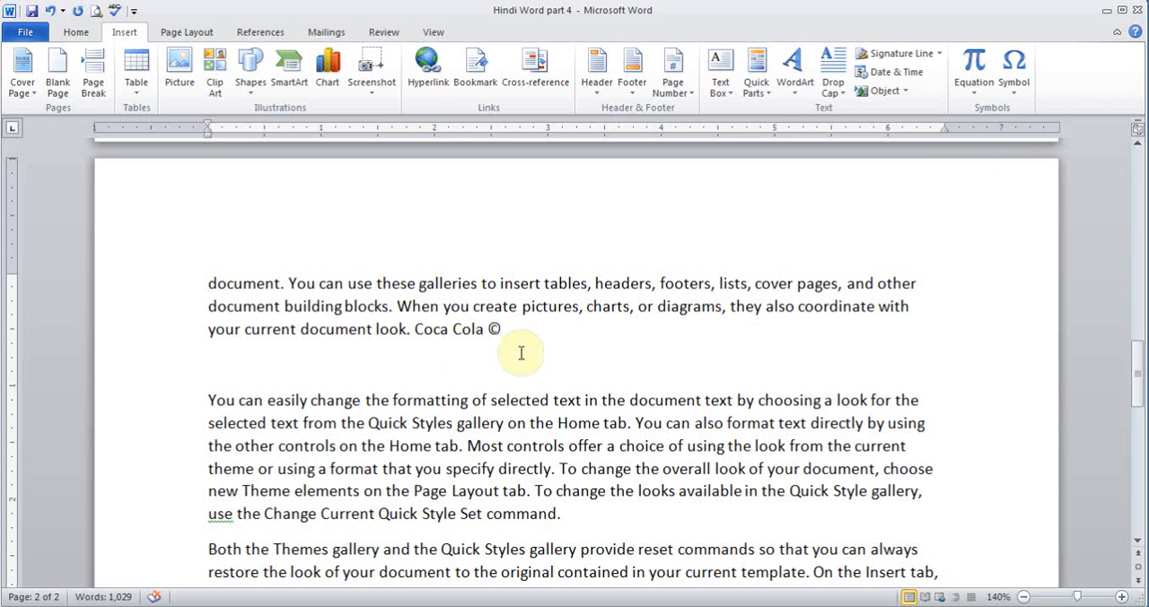
# - Insert the Euro sign € and the trade mark sign ™ from the full symbol set directly after the ©
pyautogui.click(1023, 86)
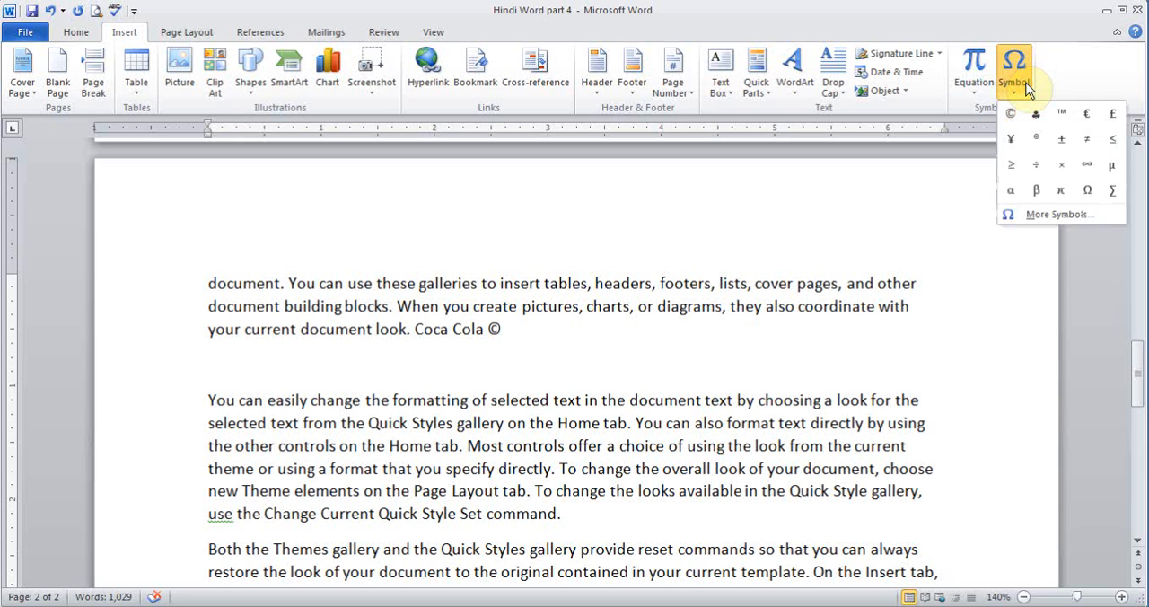
pyautogui.click(1025, 217)
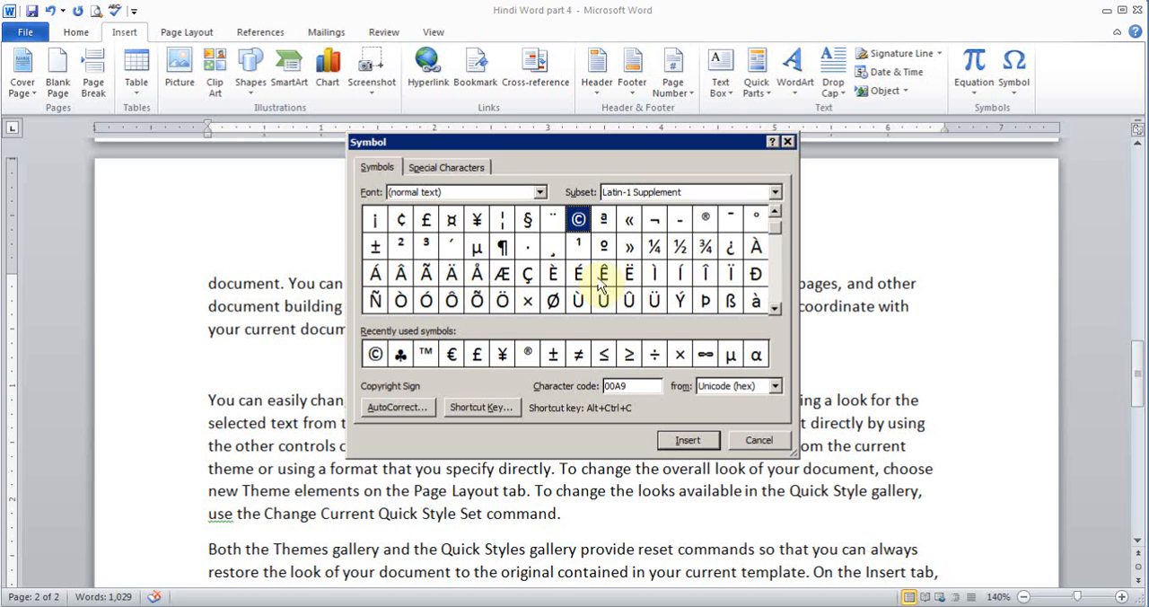
pyautogui.moveTo(779, 231); pyautogui.dragTo(779, 257)
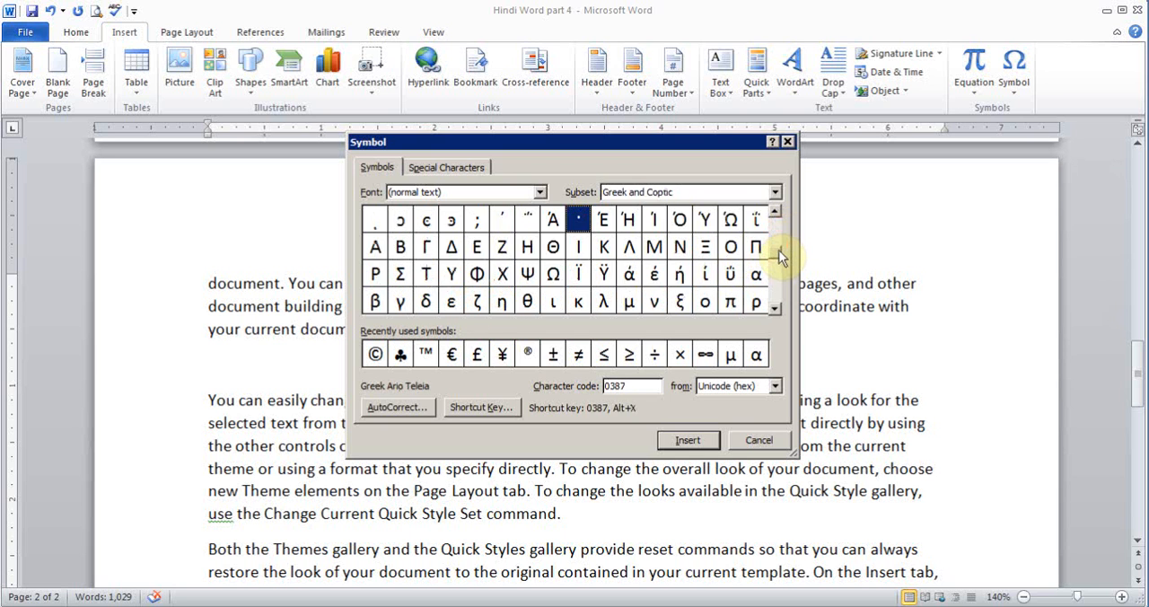
pyautogui.click(605, 303)
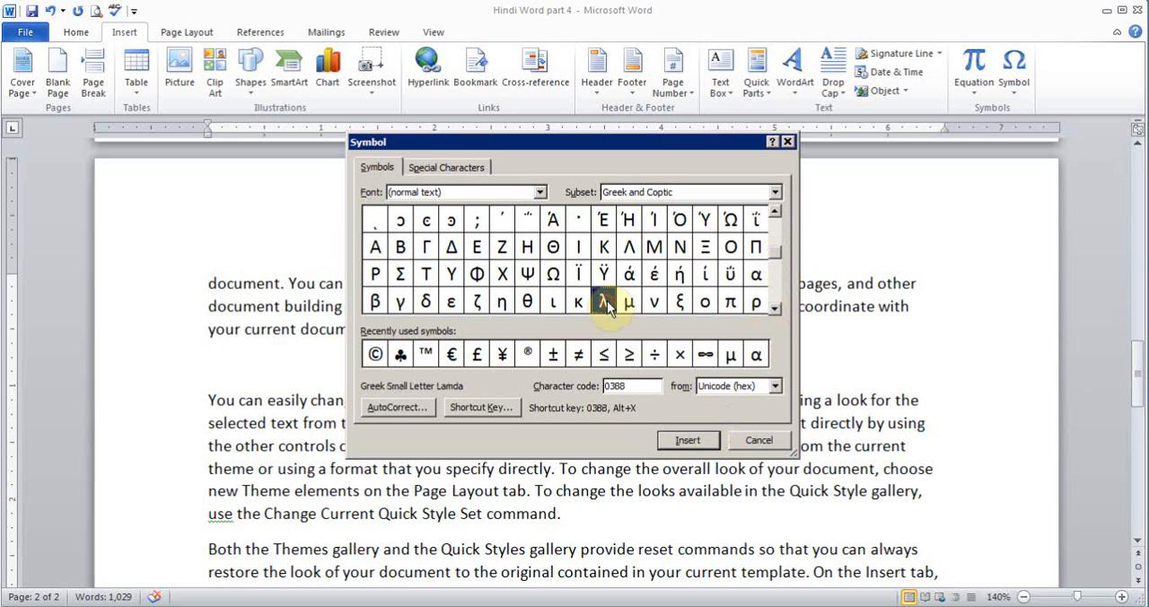
pyautogui.click(504, 357)
pyautogui.click(452, 354)
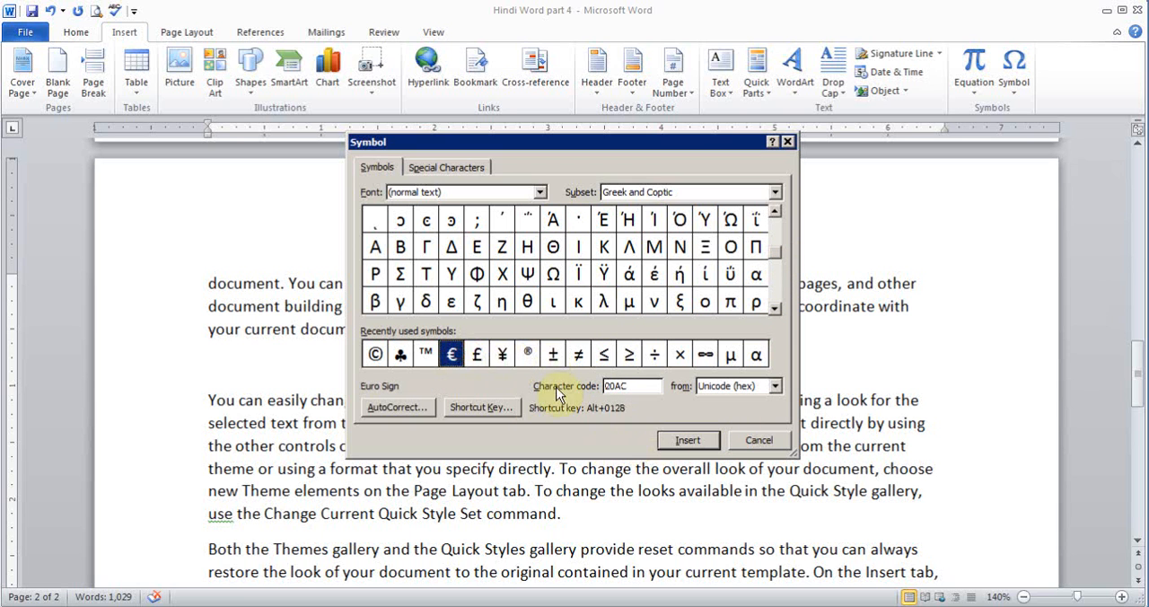
pyautogui.click(664, 443)
pyautogui.click(425, 355)
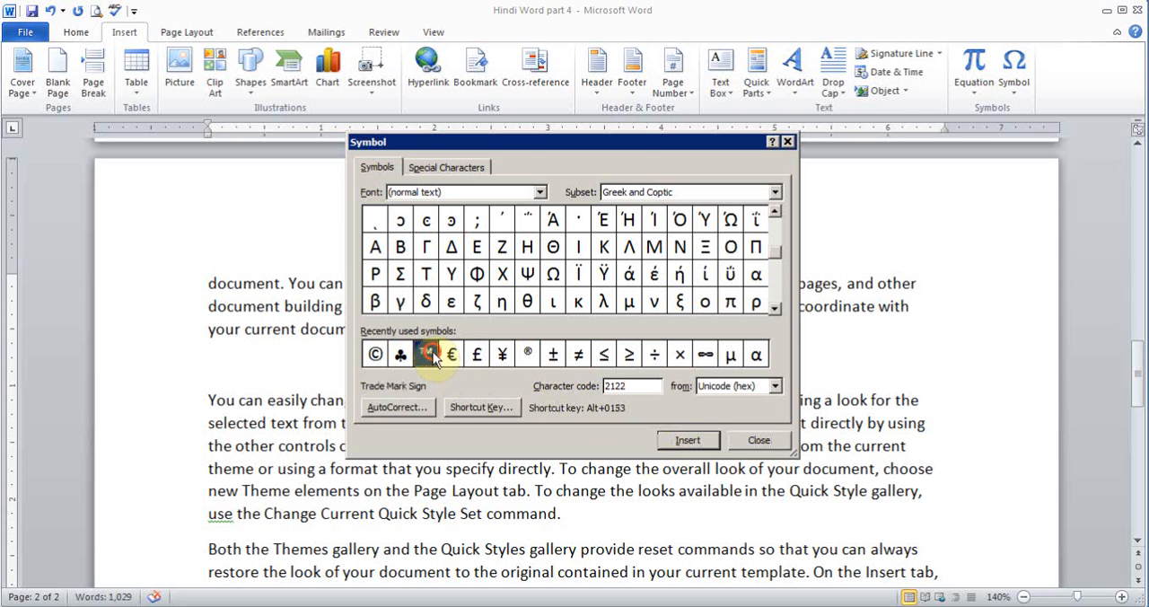
pyautogui.click(675, 446)
pyautogui.click(761, 440)
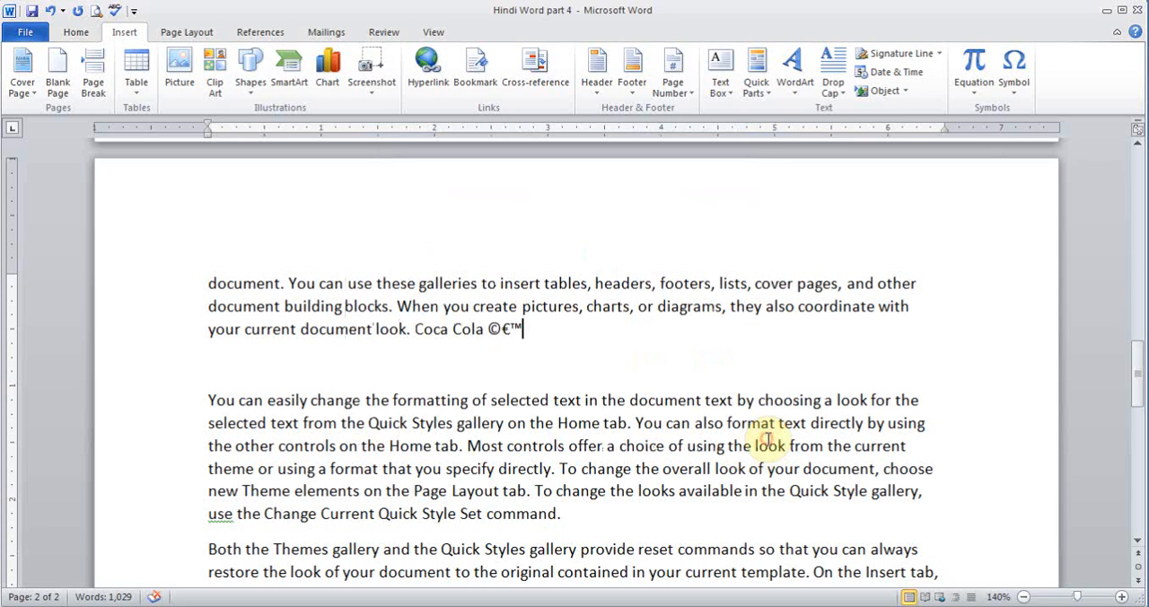